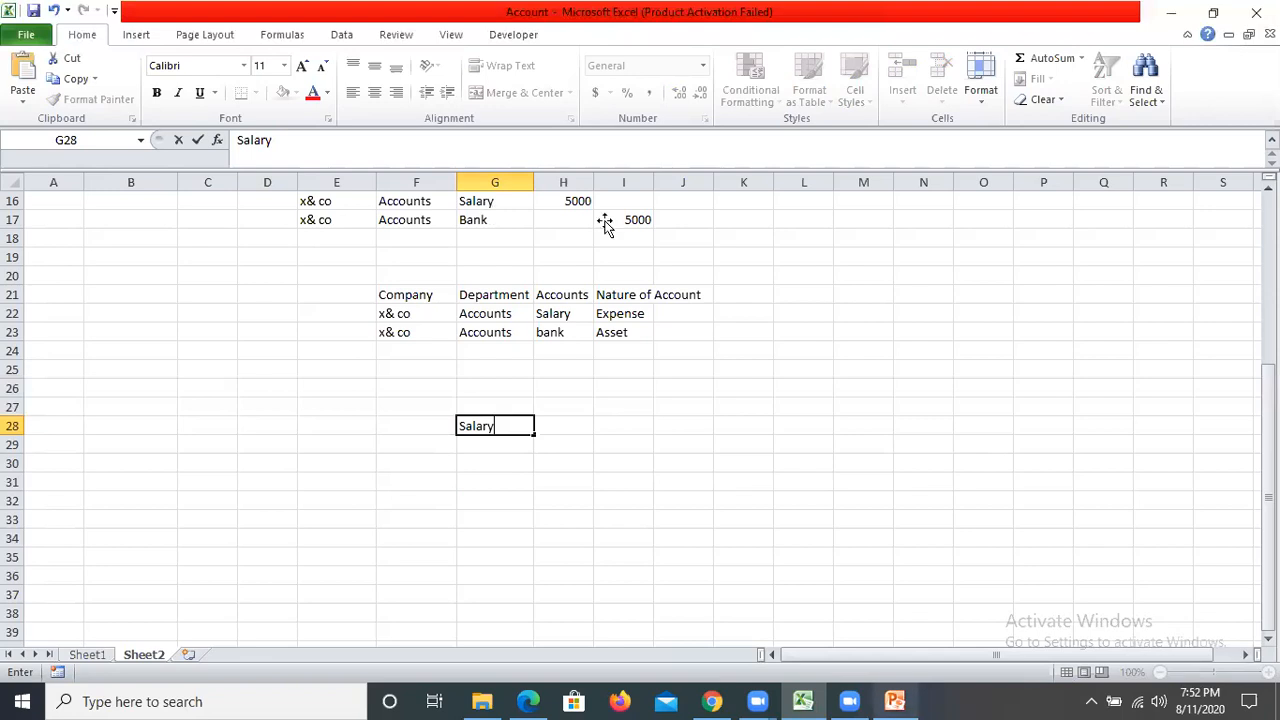
Step: Examine the chart of accounts slide and the company, account and nature entries in the F21:I23 table
key("alt+Tab")
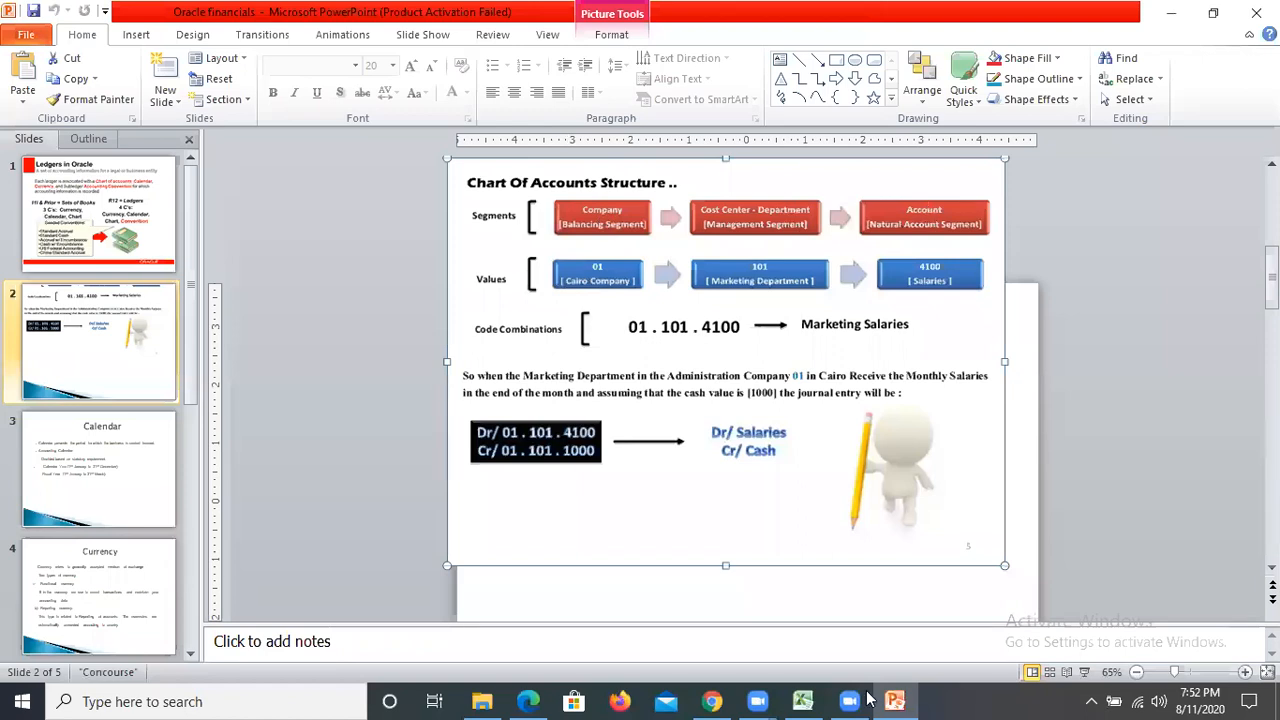
left_click(803, 701)
left_click(395, 312)
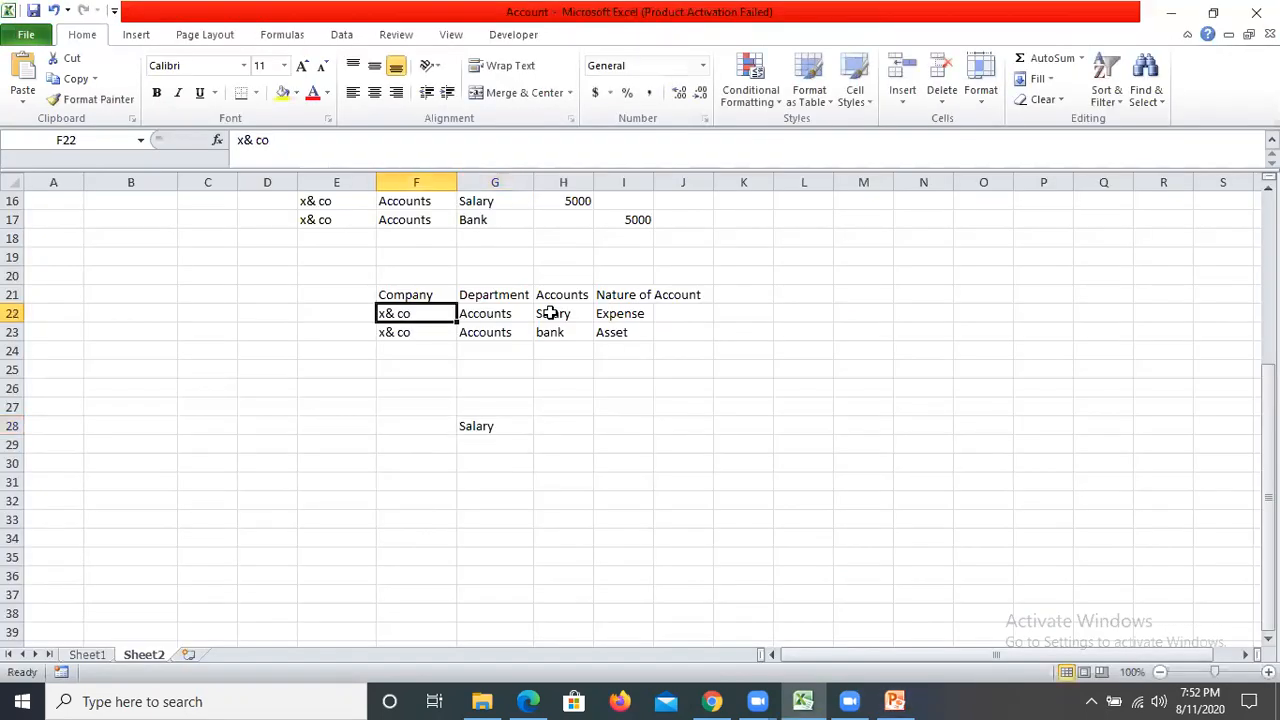
left_click(582, 314)
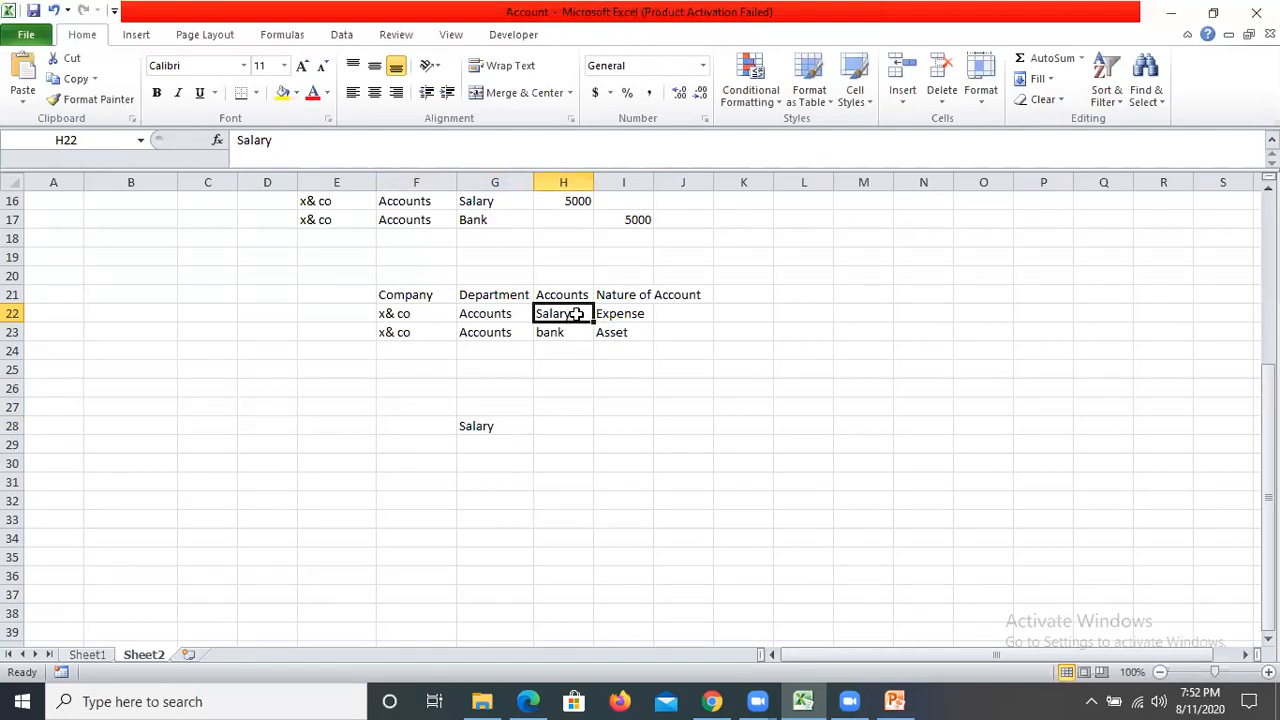
key("Down")
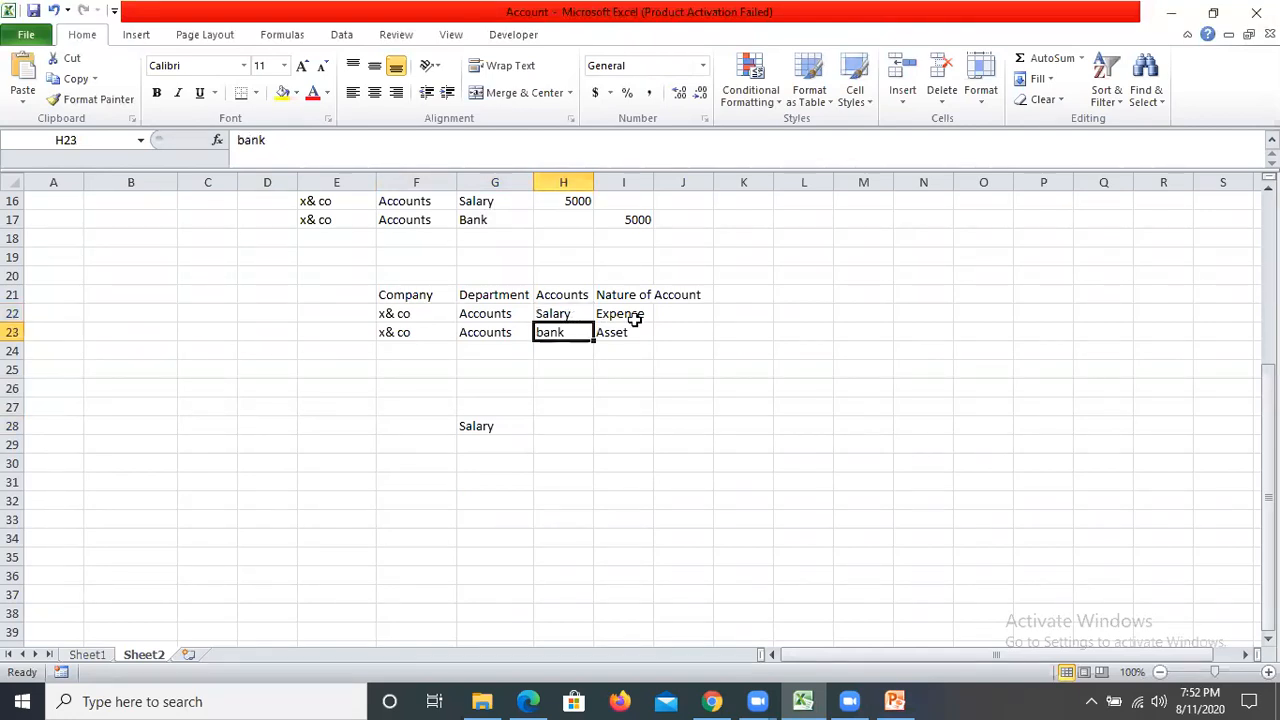
left_click(628, 314)
left_click(624, 332)
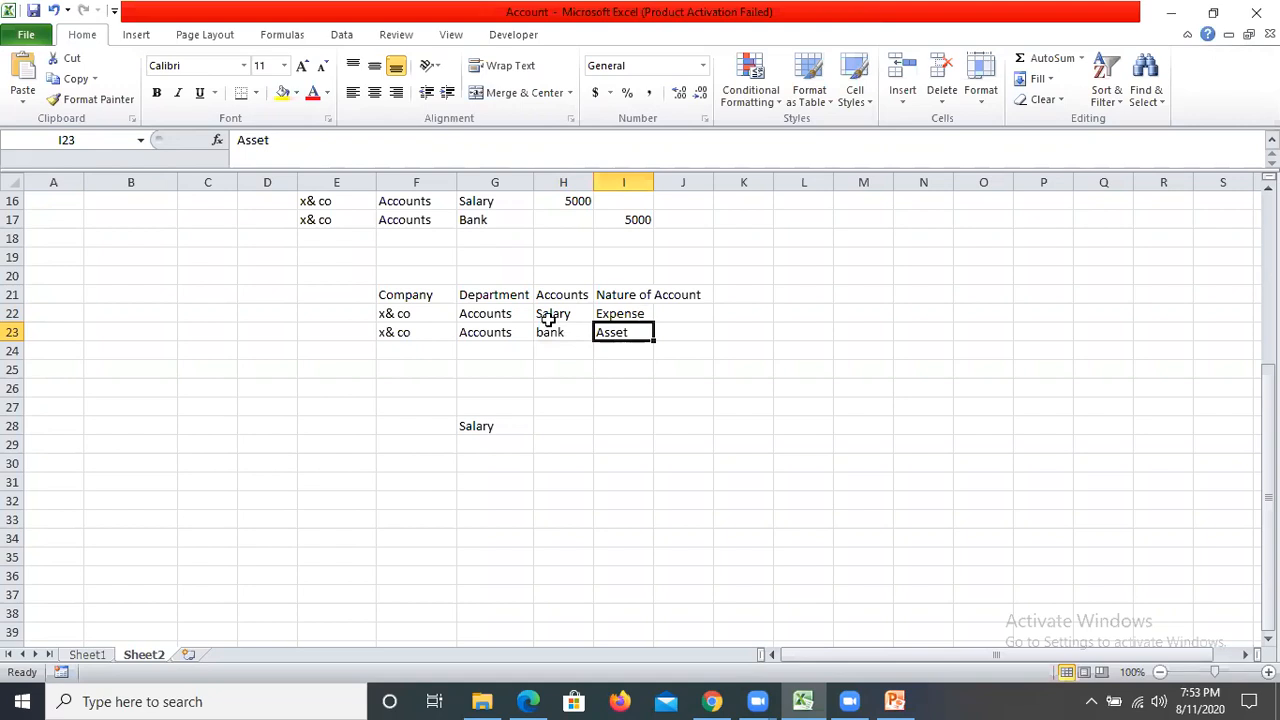
left_click(587, 313)
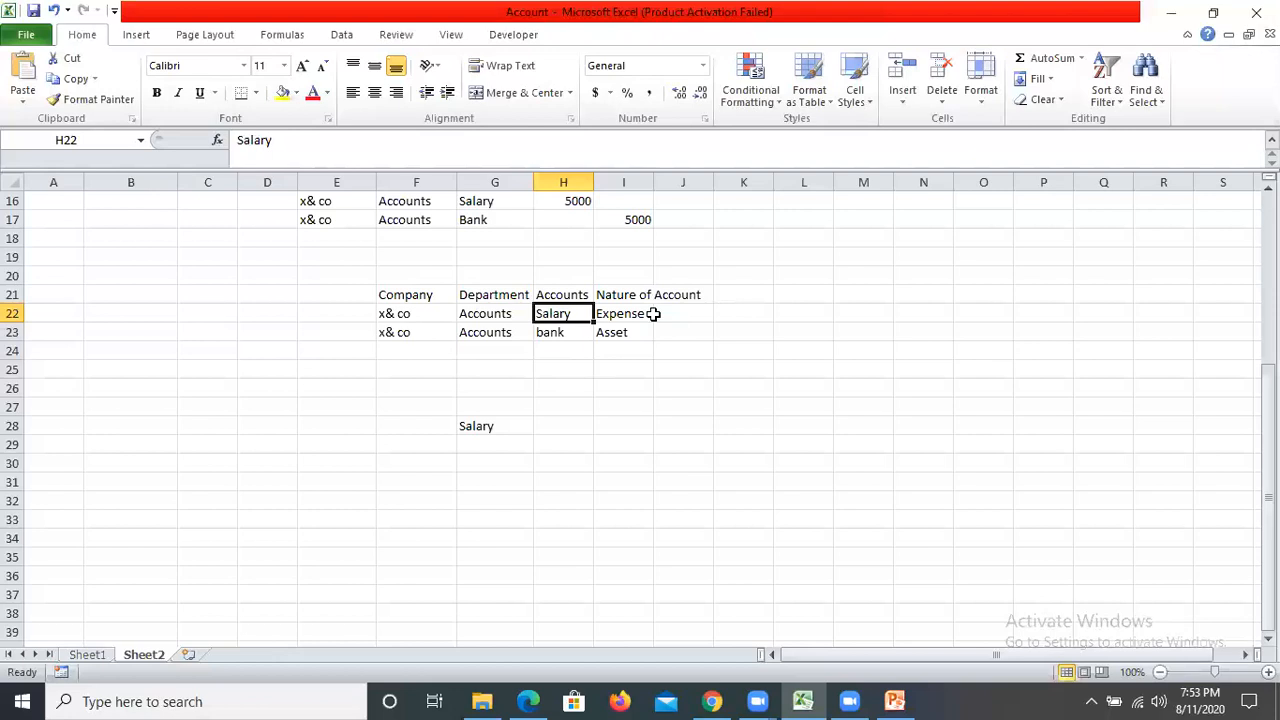
Step: Clear the stray Salary entry from cell G28
key("Down")
key("Down")
key("Down")
key("Down")
key("Down")
key("Left")
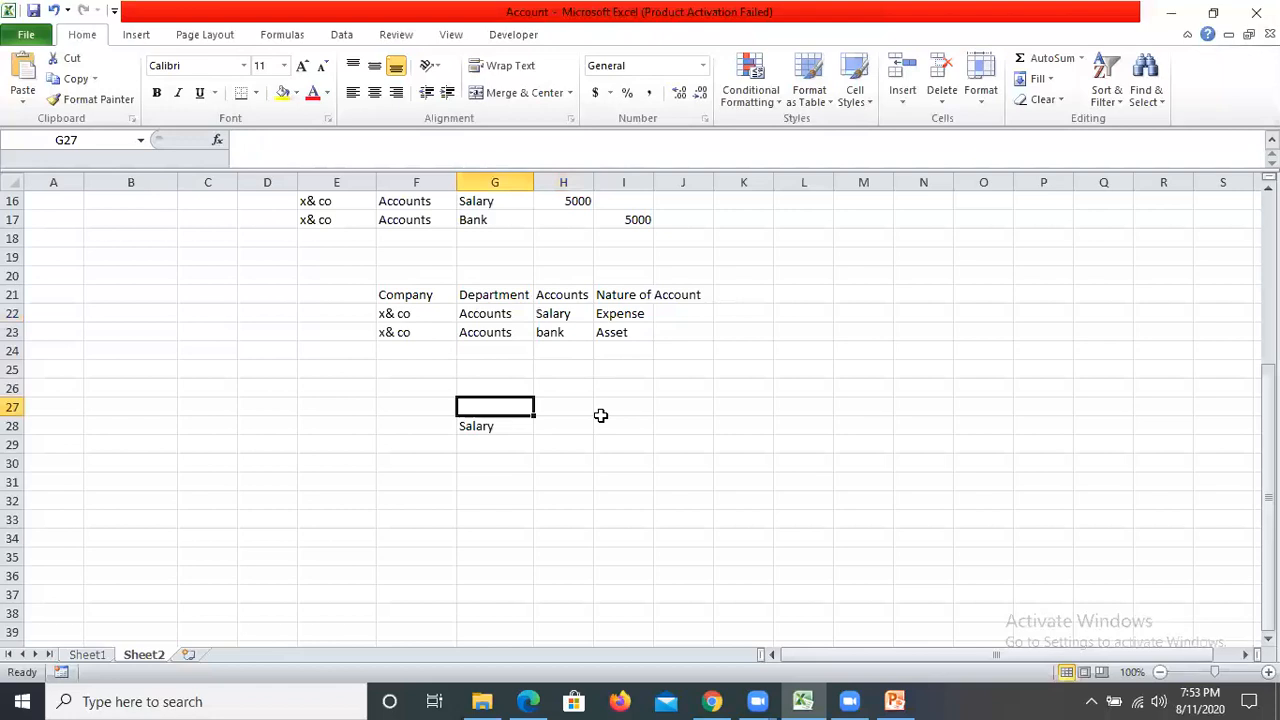
key("Down")
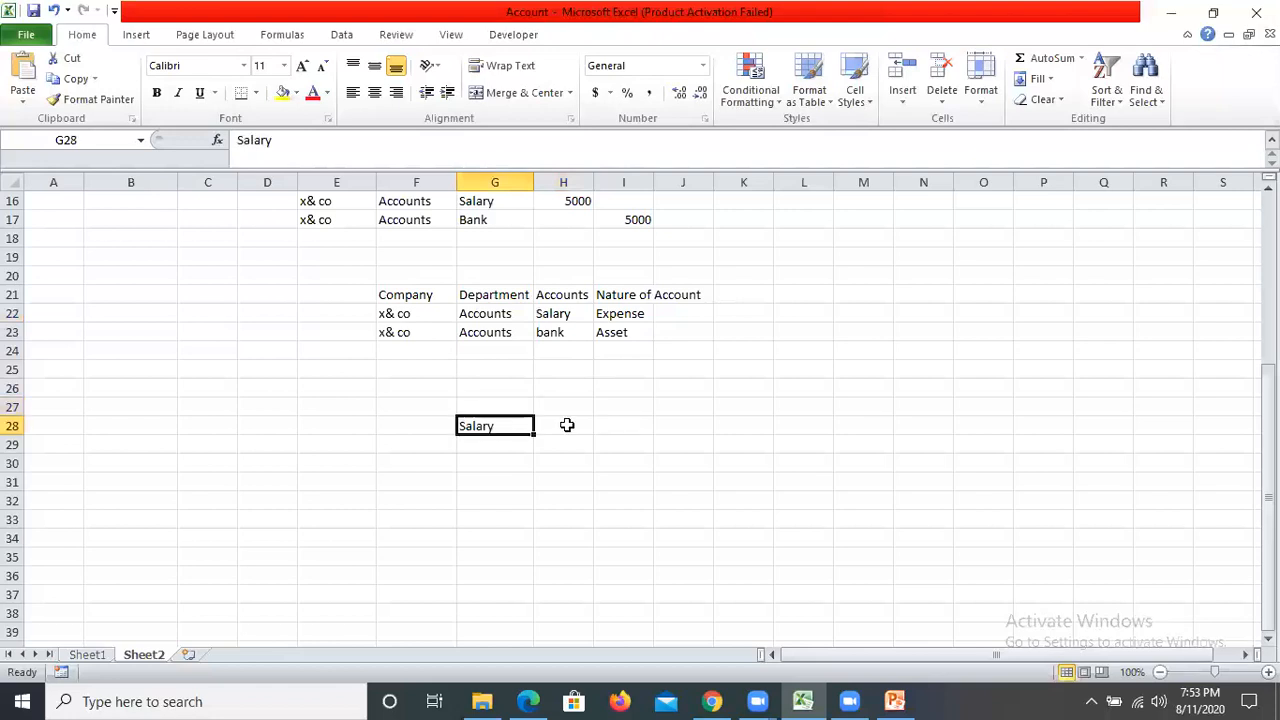
key("Delete")
Step: Enter the account combination "x&co,Accounts/salary" in cell H26
key("Up")
key("Up")
key("Left")
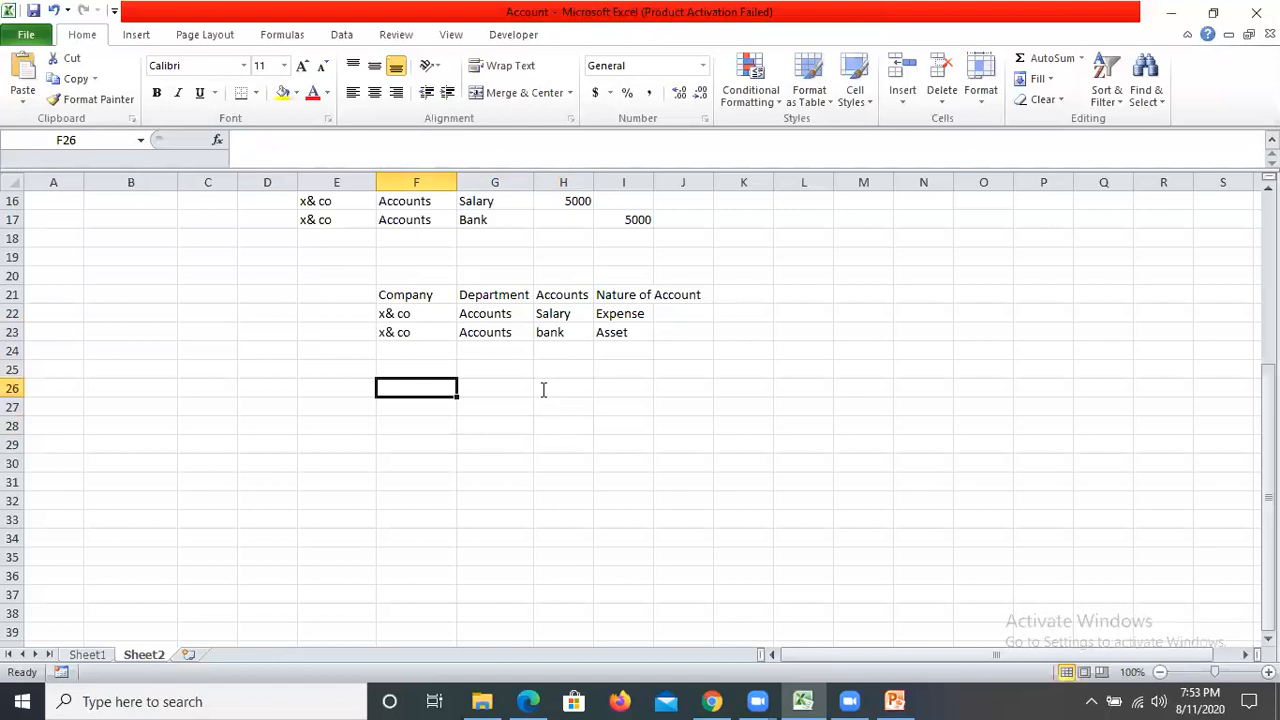
left_click(543, 390)
type("x&")
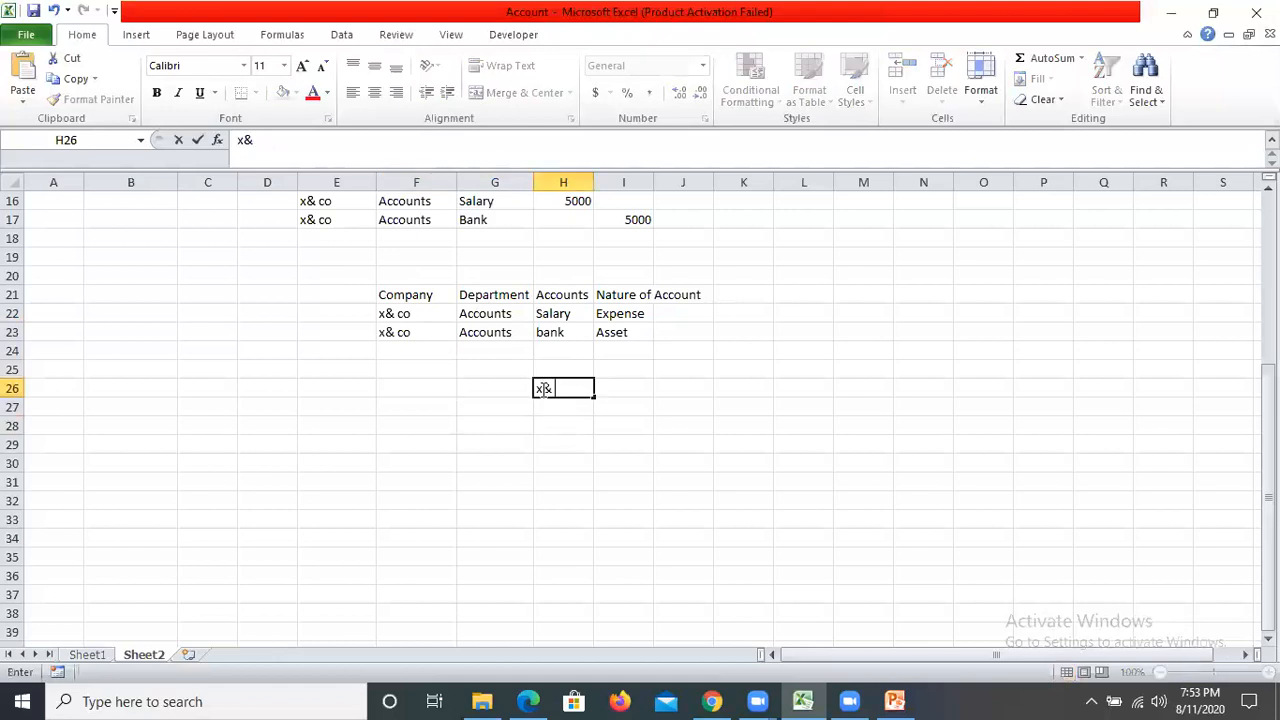
type("co,Accou")
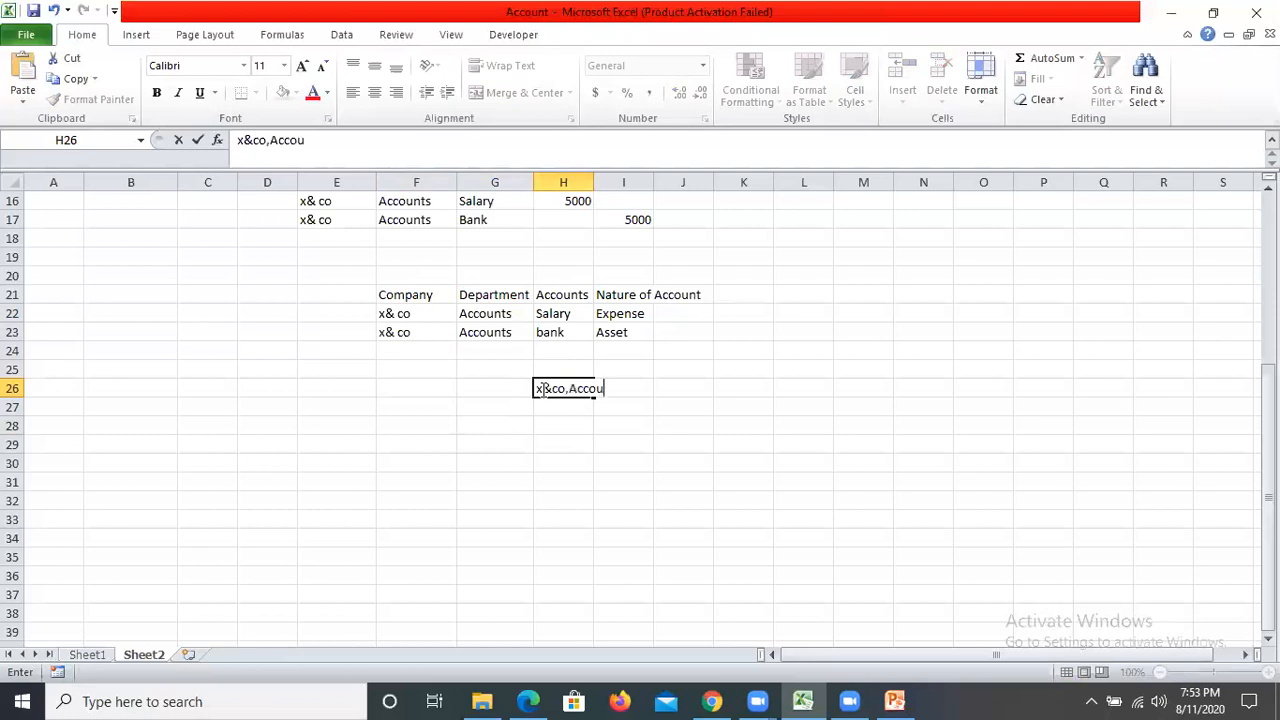
type("nts/sala")
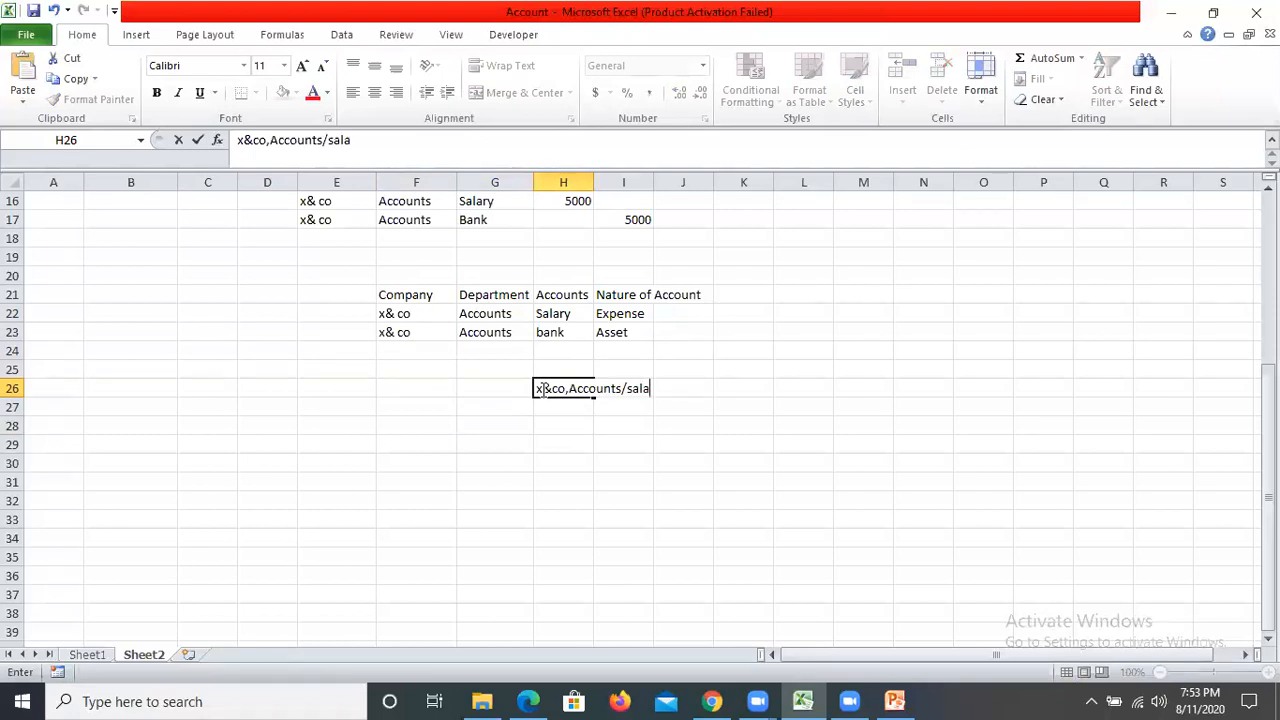
type("ry")
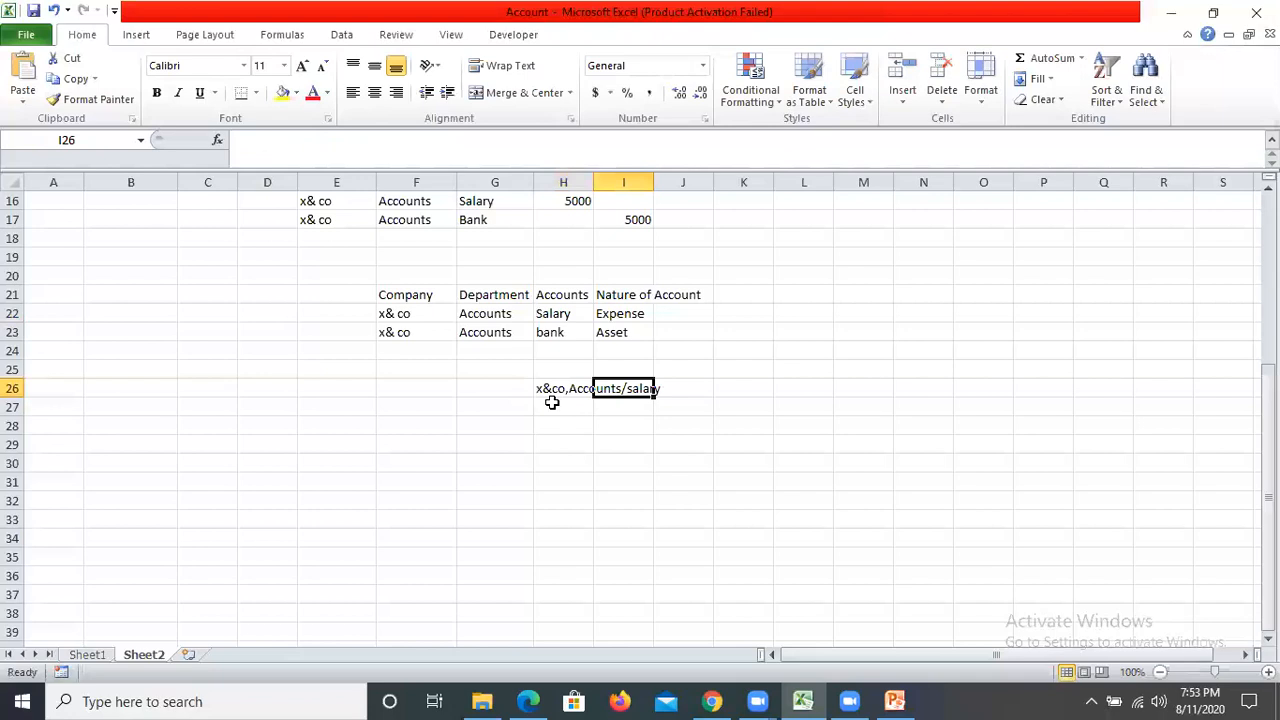
key("Return")
Step: Enter the second account combination "x& co Accounts bank" in cell H27
type("x")
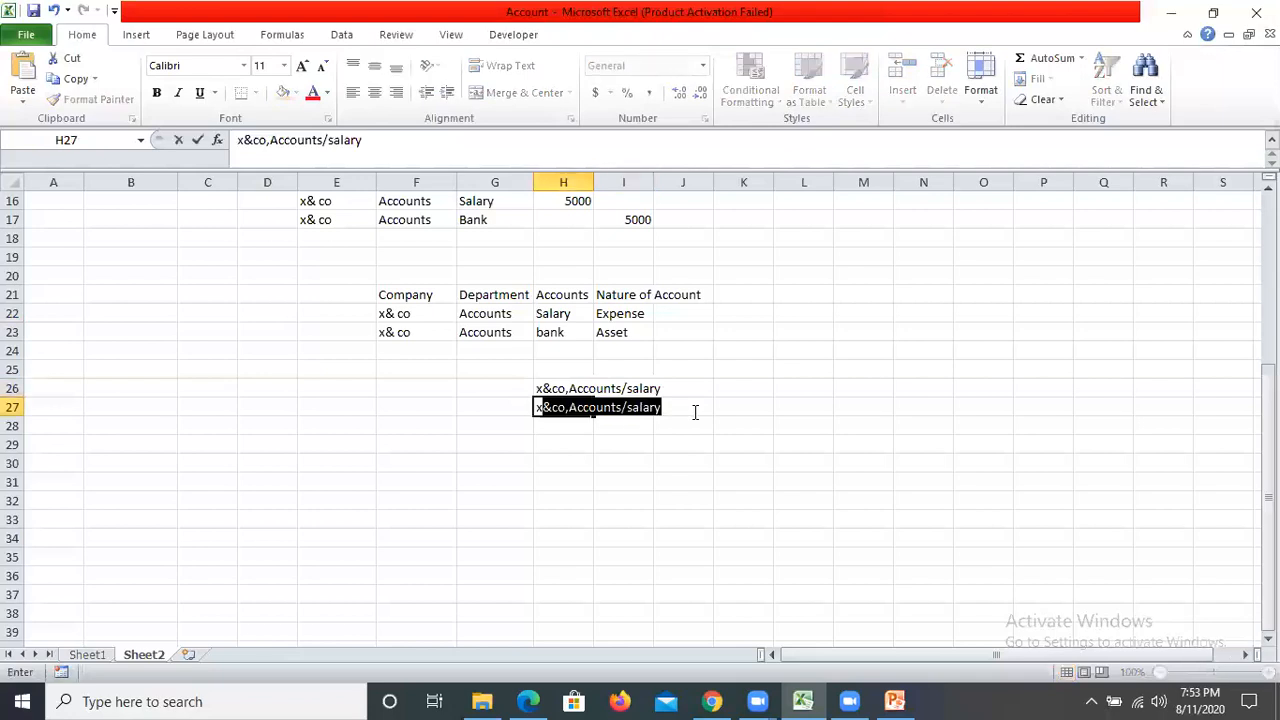
type("& co Accou")
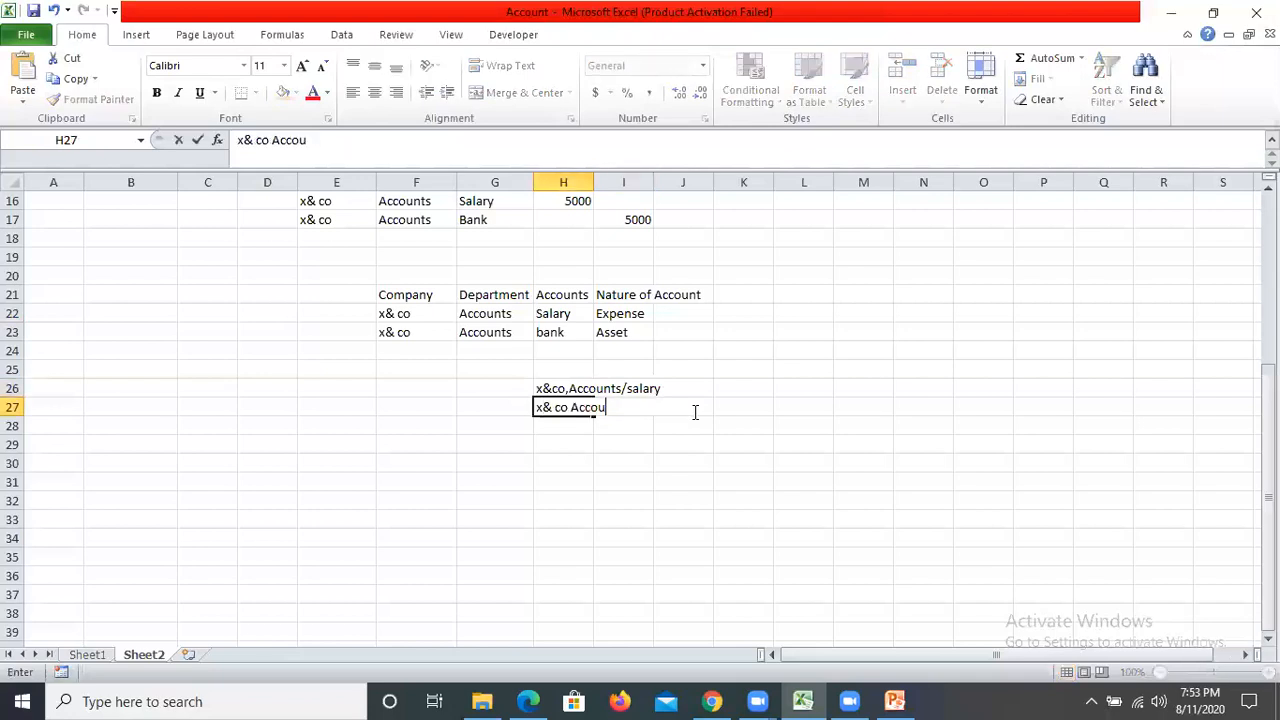
type("nts bank")
key("Tab")
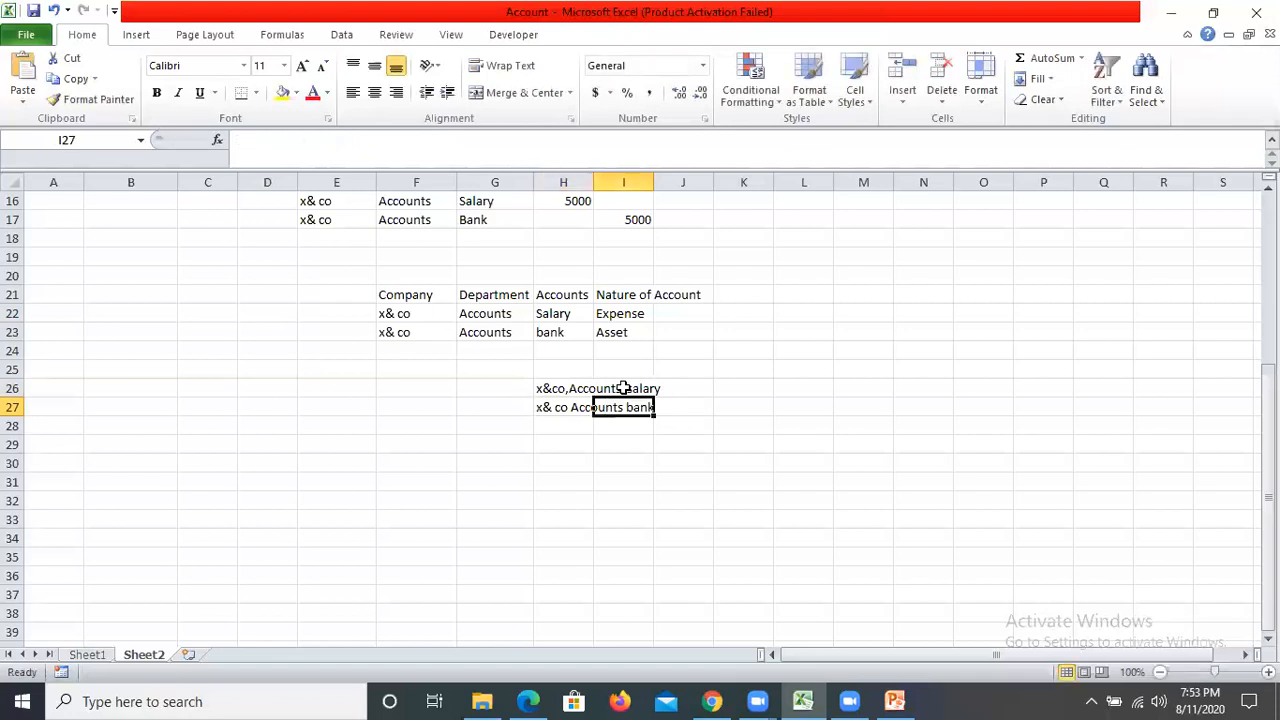
Step: Review the two account combinations and clear them from H26:J27
left_click(581, 407)
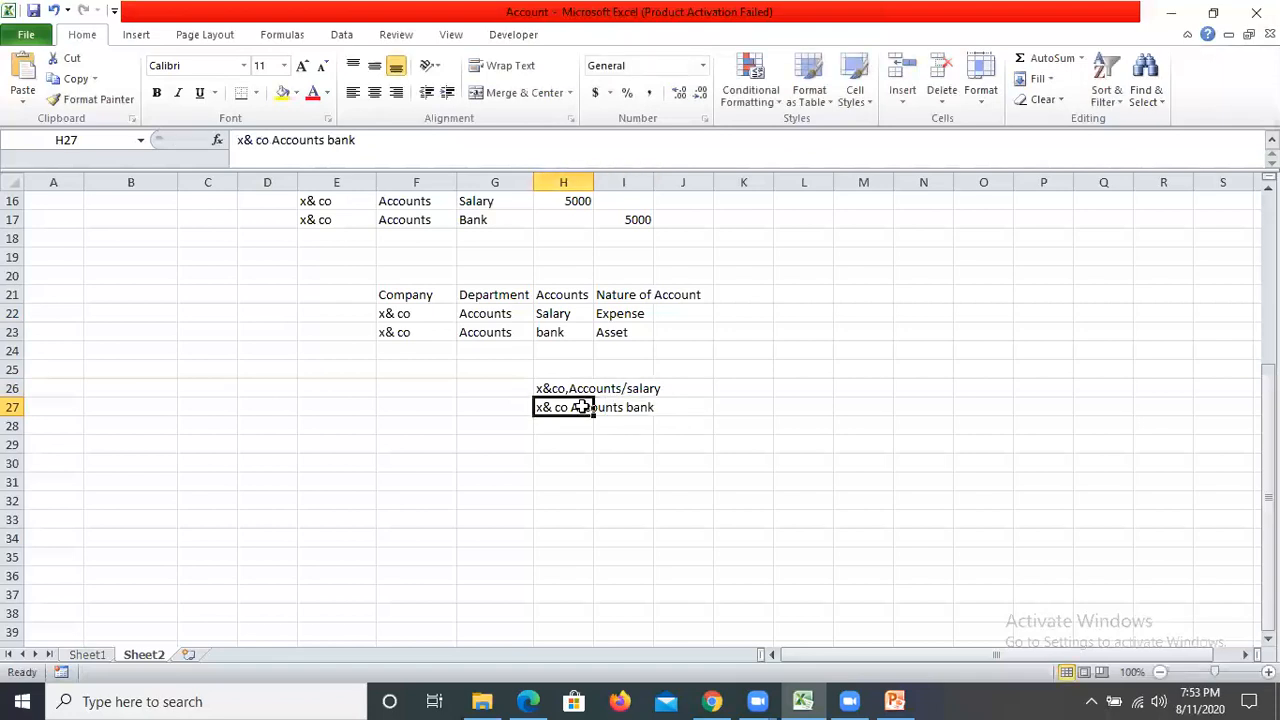
left_click(650, 403)
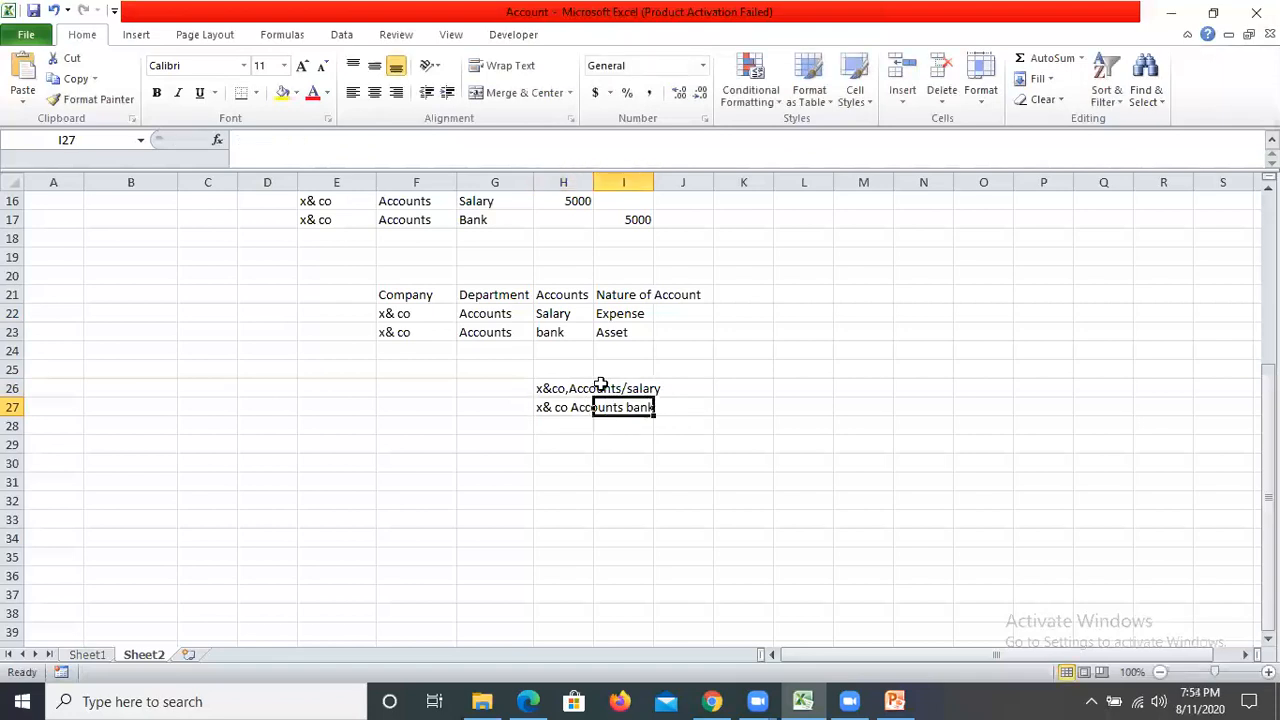
key("Up")
key("Right")
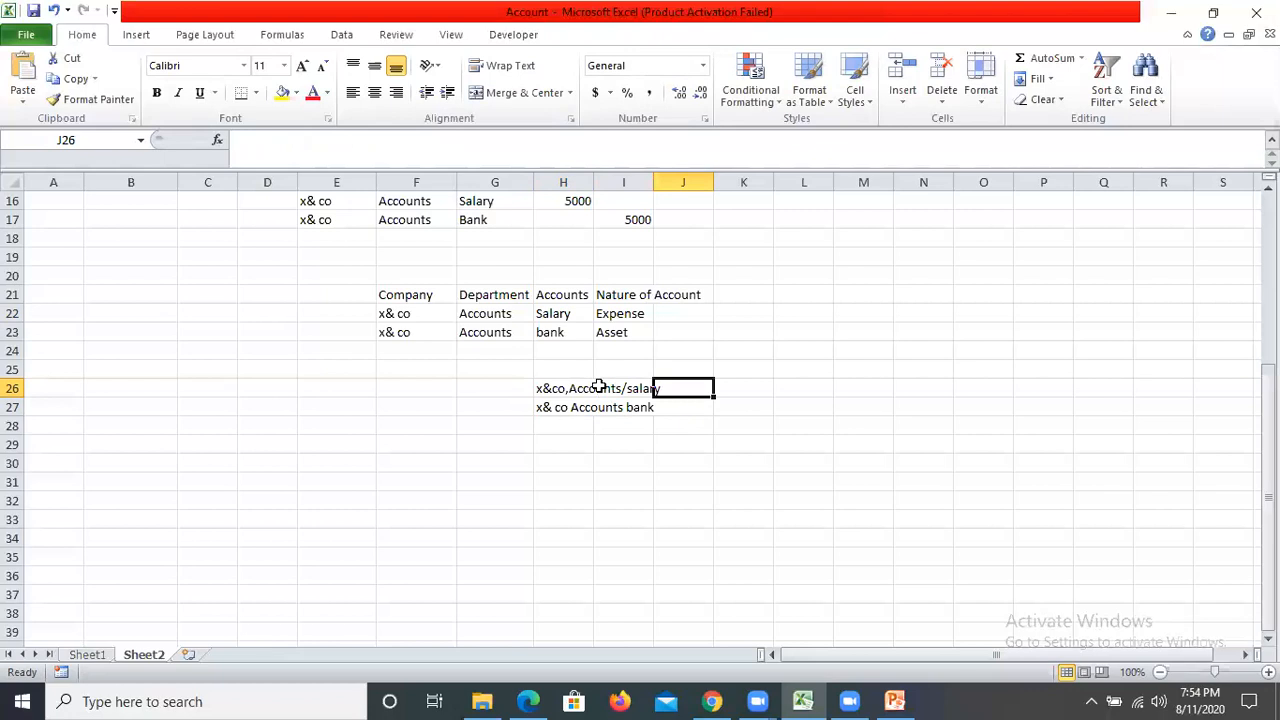
left_click(598, 387)
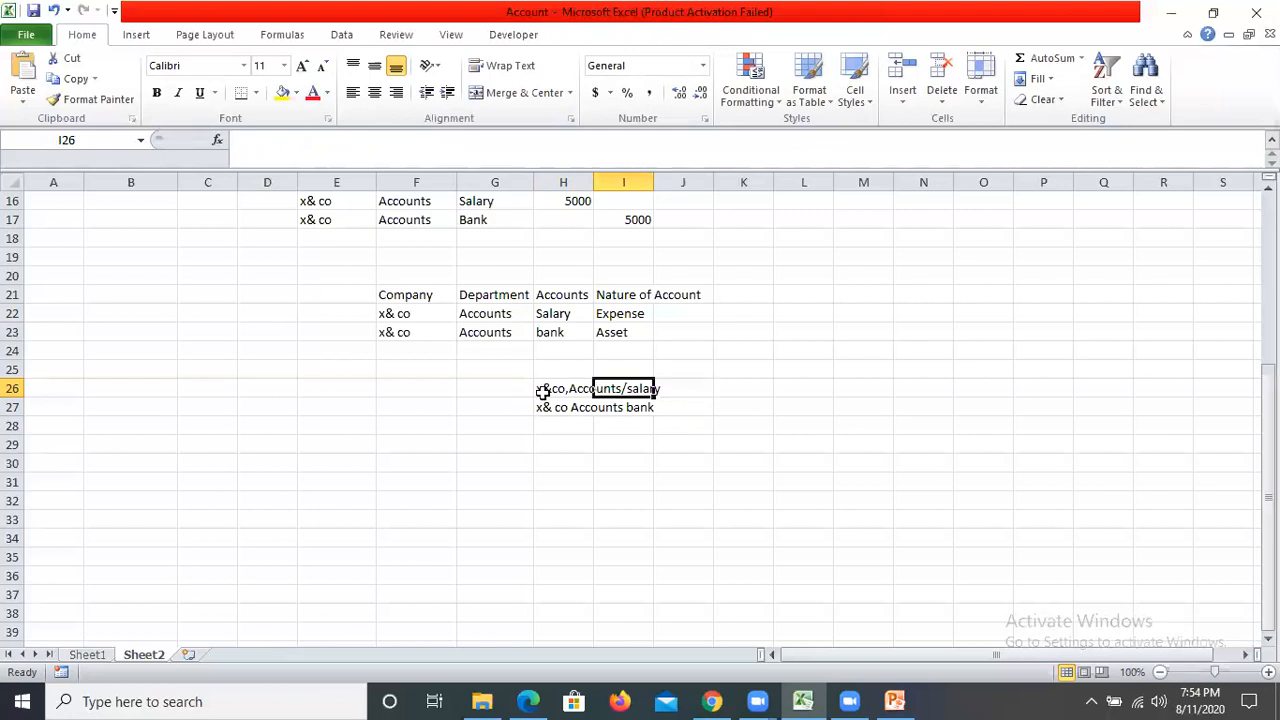
left_click(593, 406)
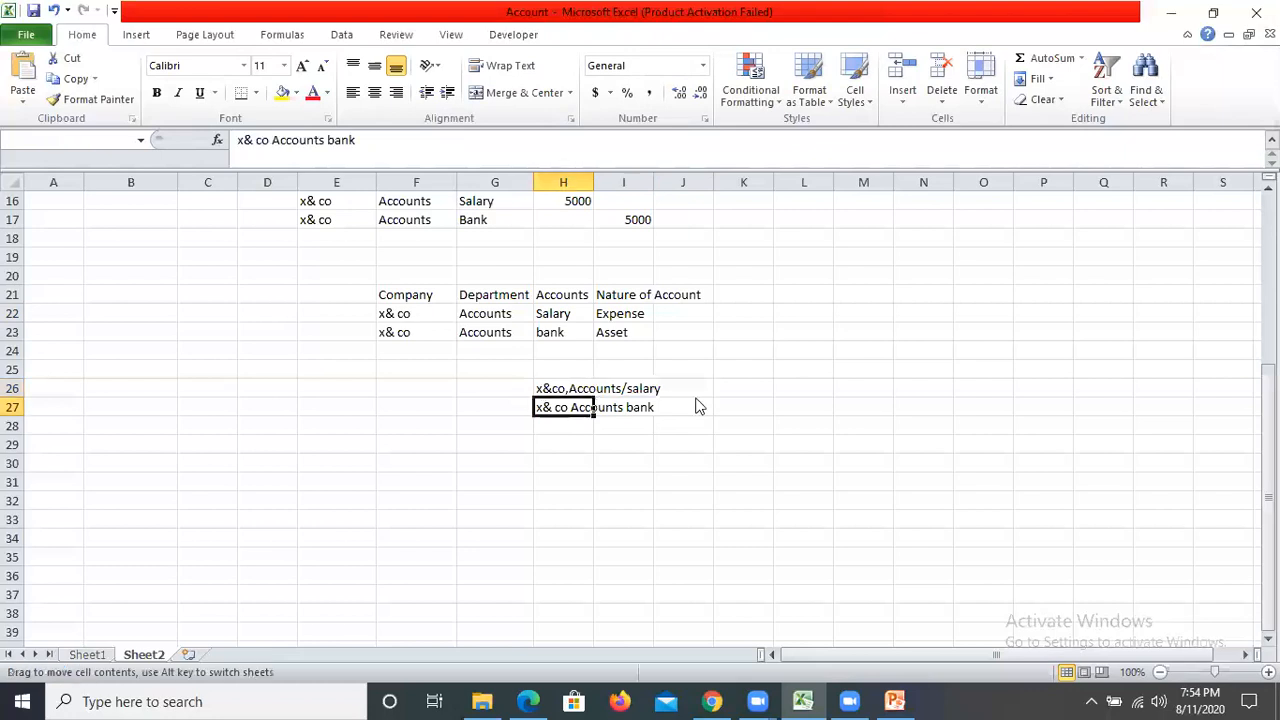
left_click_drag(698, 406, 696, 406)
left_click(659, 399)
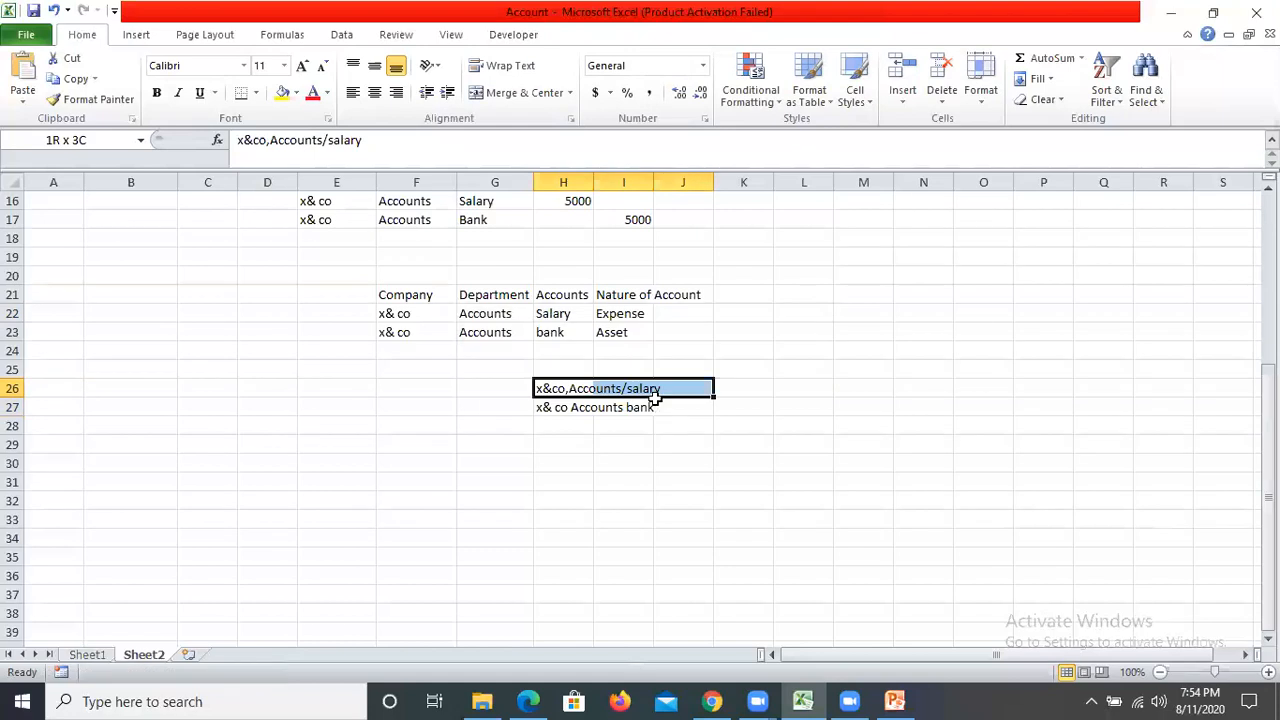
left_click_drag(655, 399, 657, 406)
key("Delete")
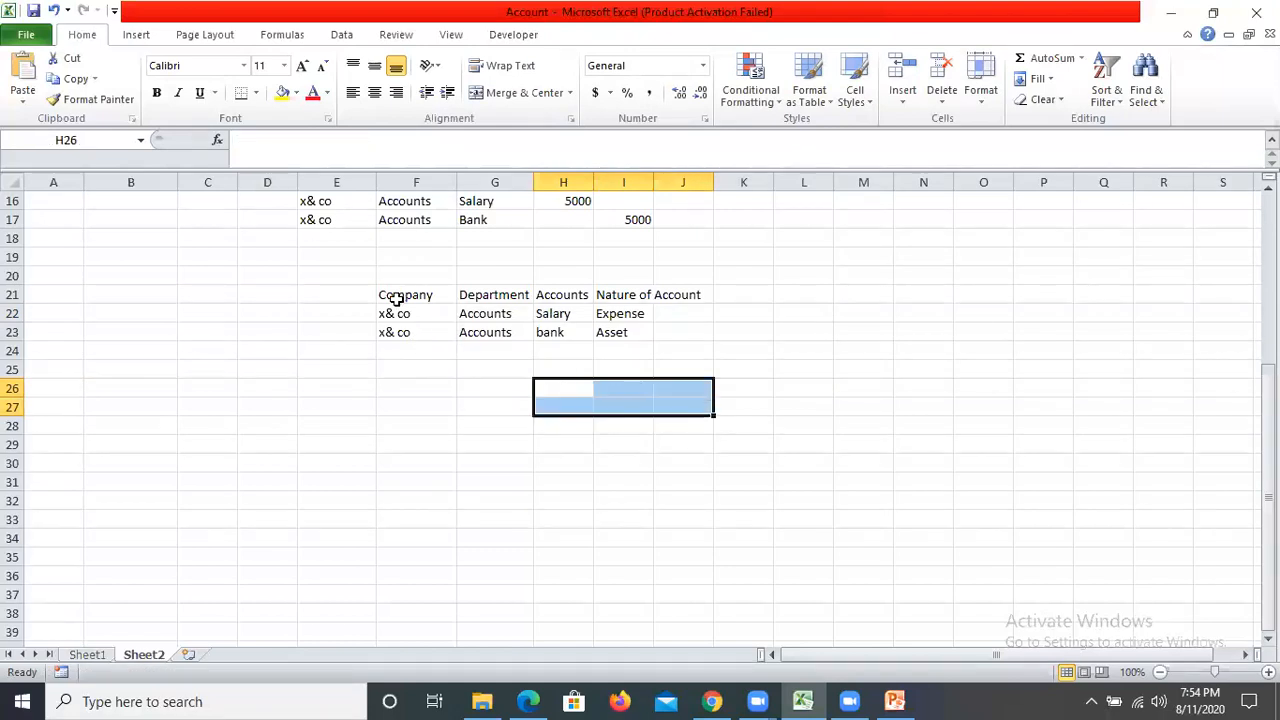
Step: Label the header row "Segment" in E21 and the row below it "Segment Value" in E22
left_click(359, 297)
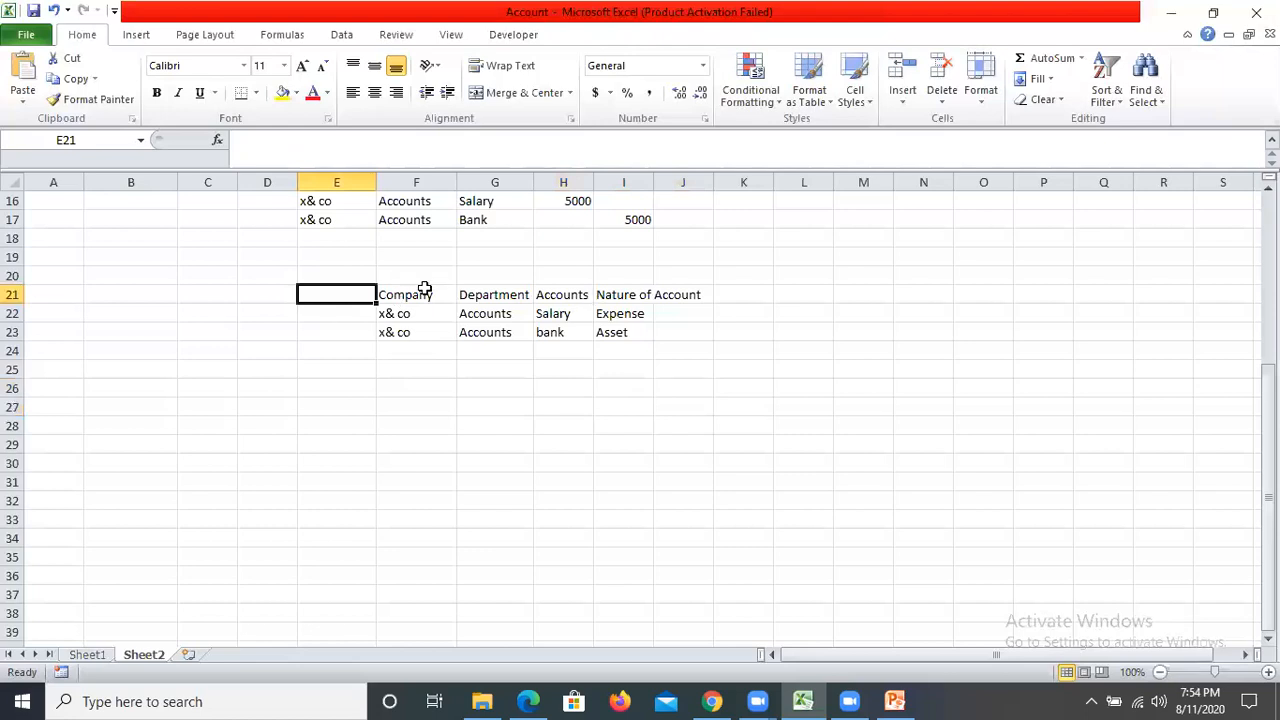
type("Segme")
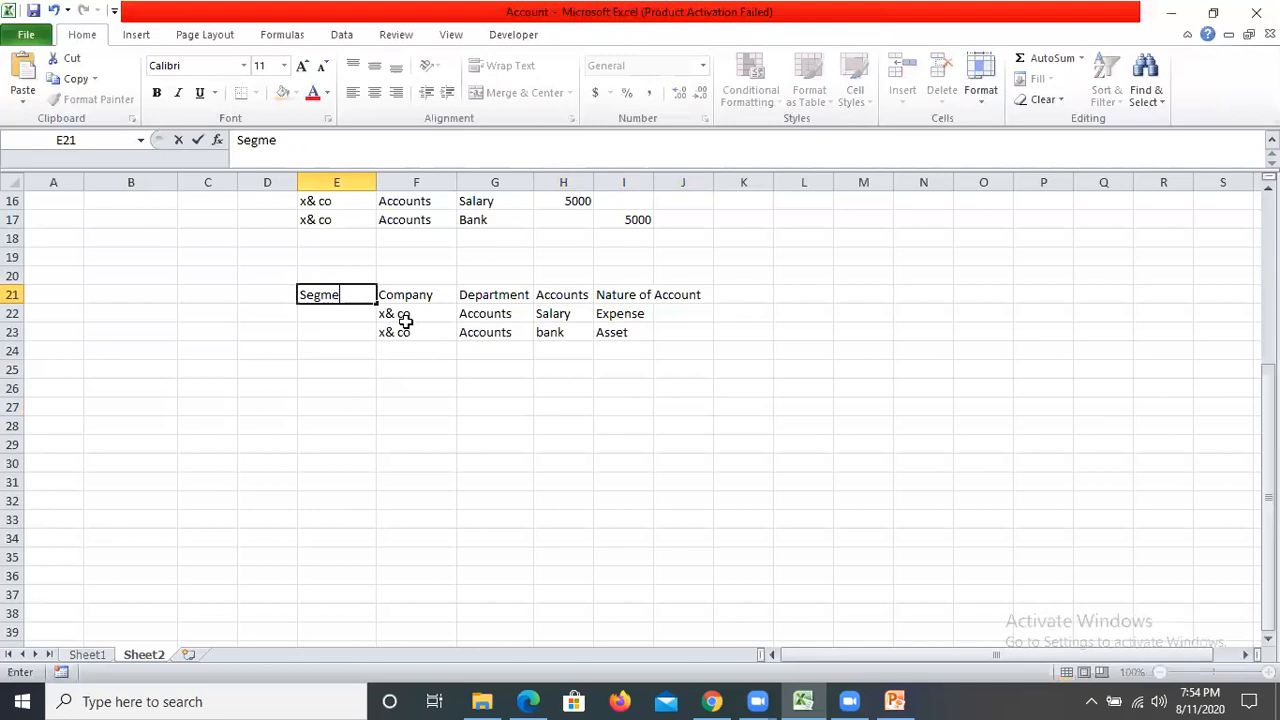
type("nt")
key("Return")
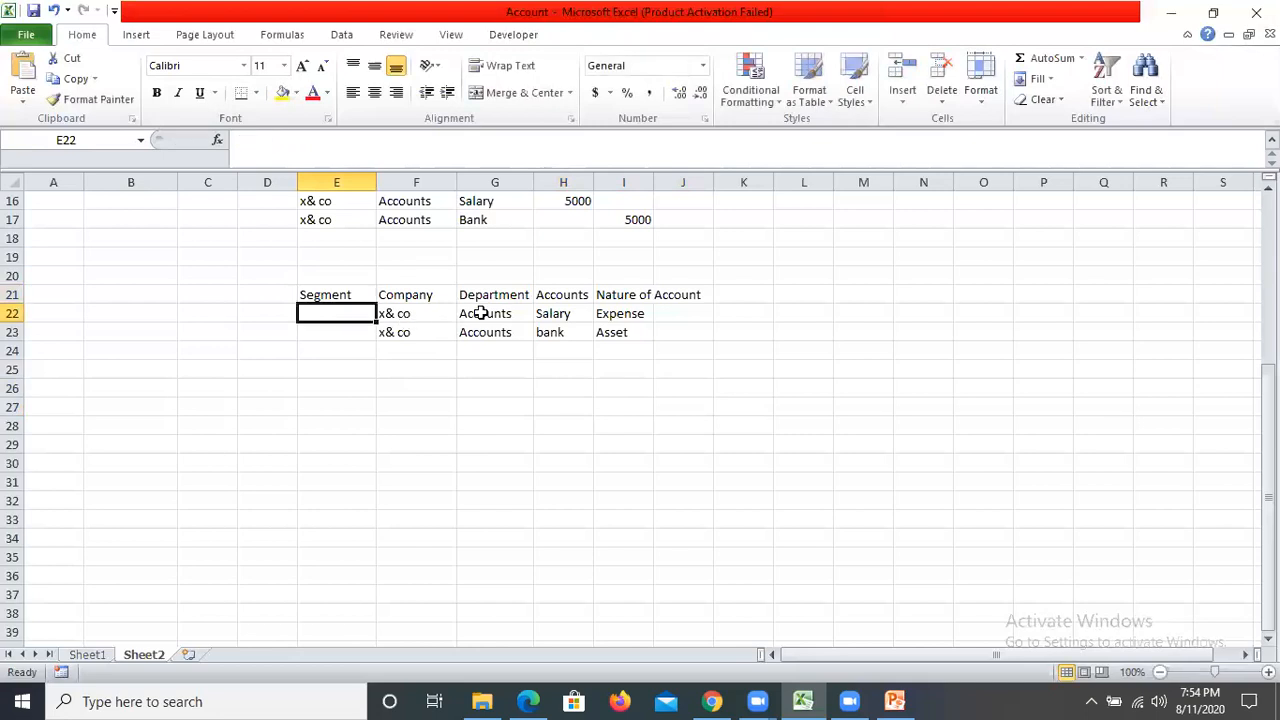
type("Value")
key("Tab")
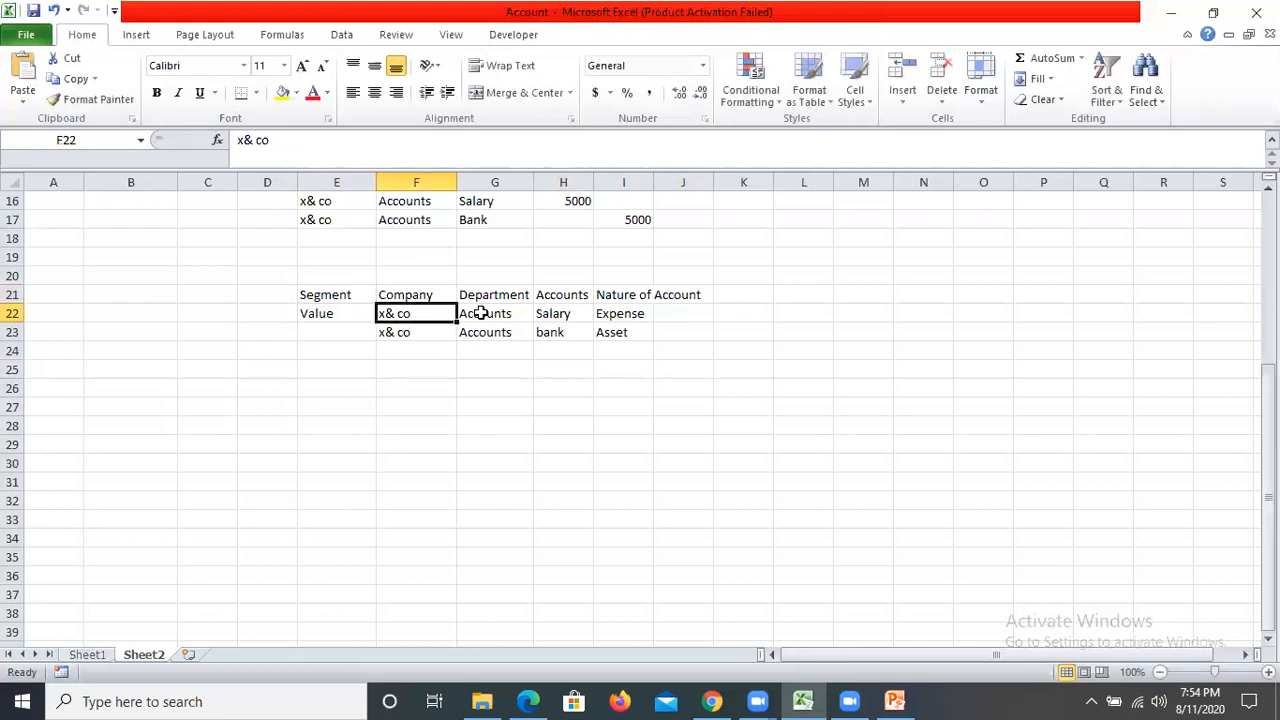
key("Left")
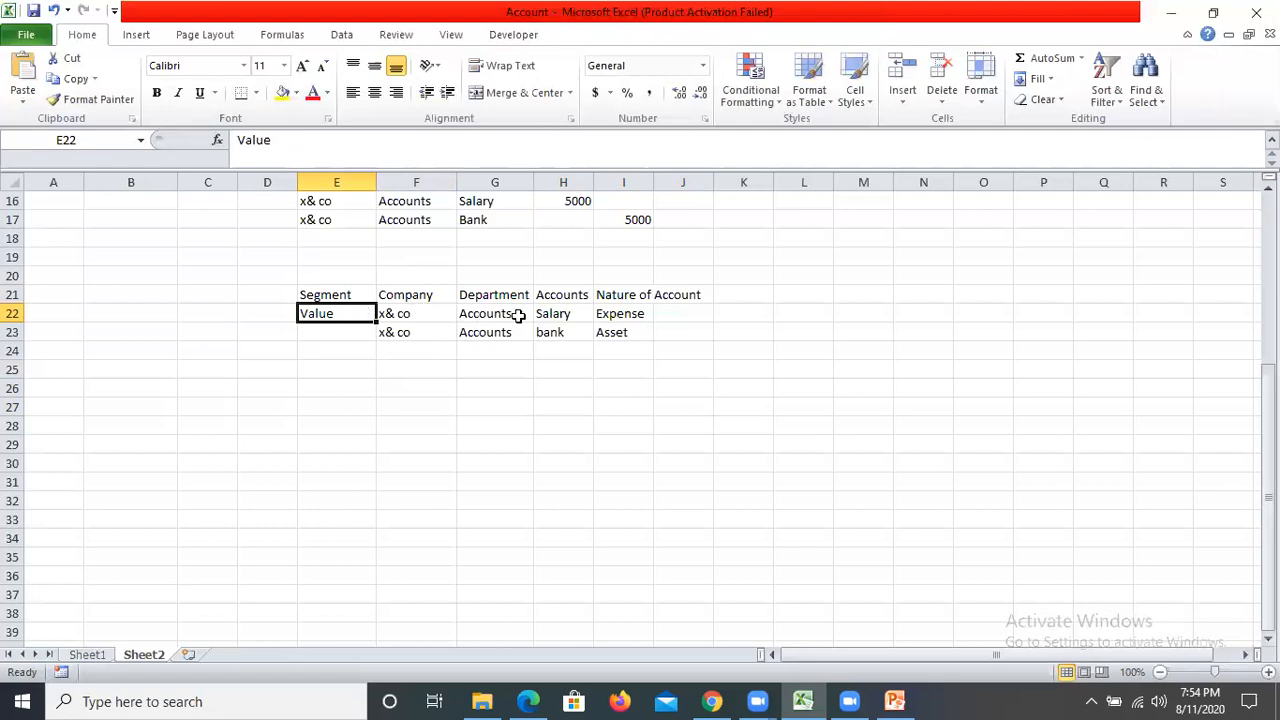
type("Segment Val")
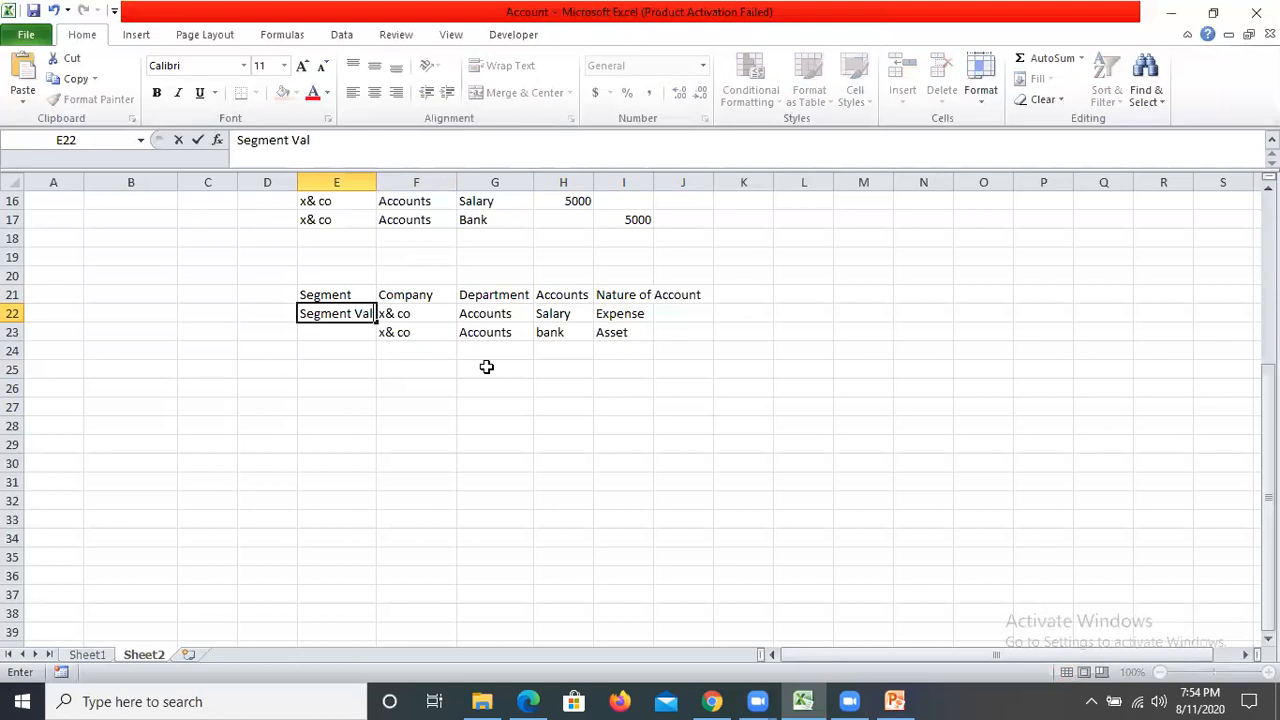
key("Tab")
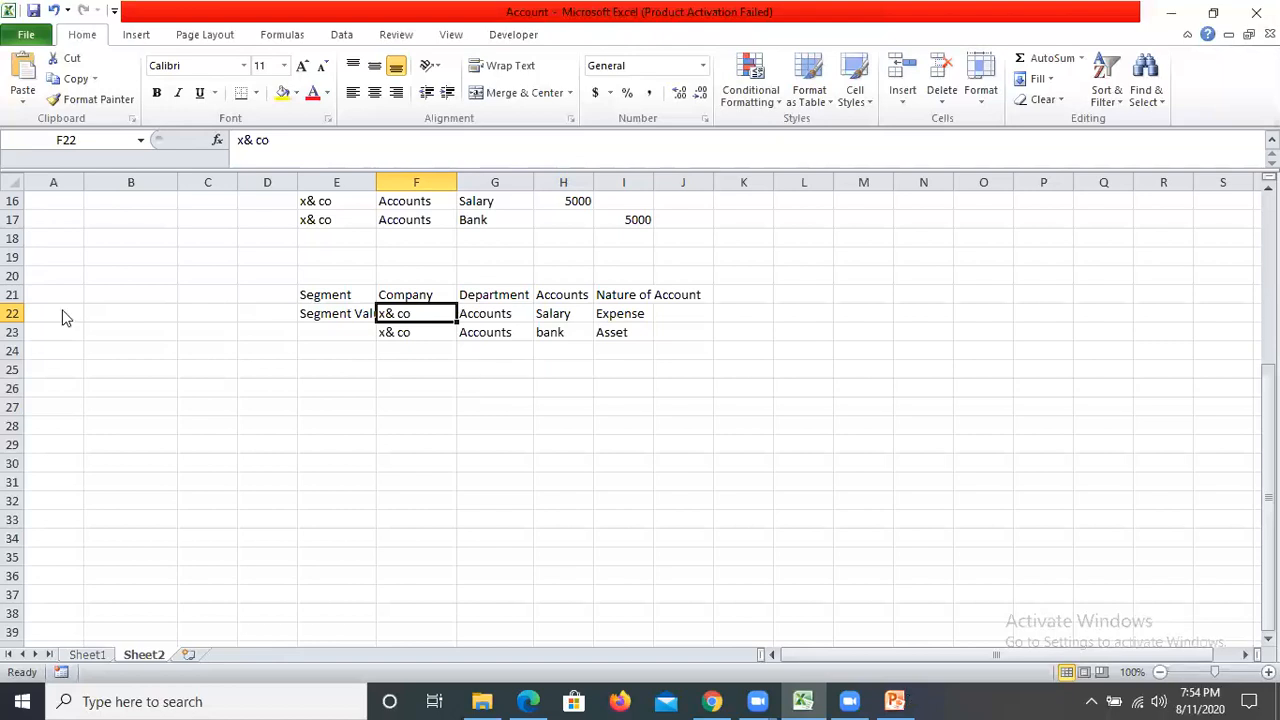
Step: Switch to the Oracle financials presentation in PowerPoint and preview the chart of accounts slide as a slide show
key("alt+Tab")
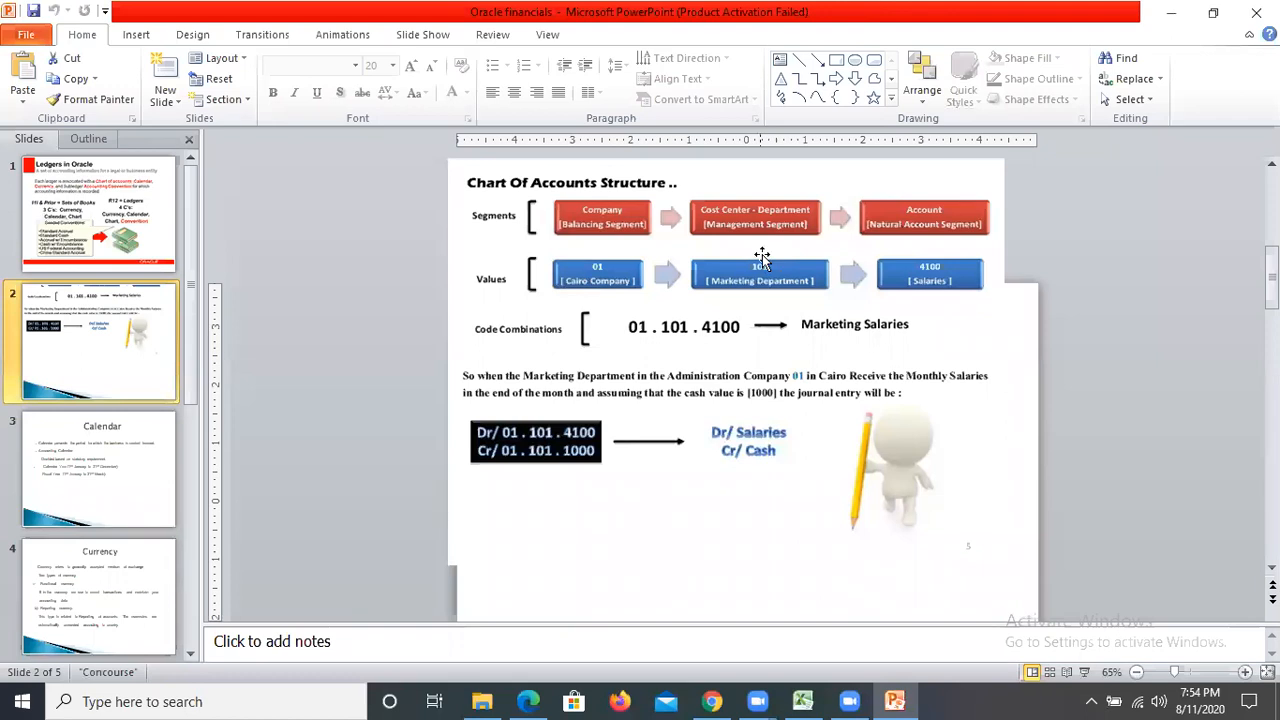
left_click(415, 36)
left_click(88, 90)
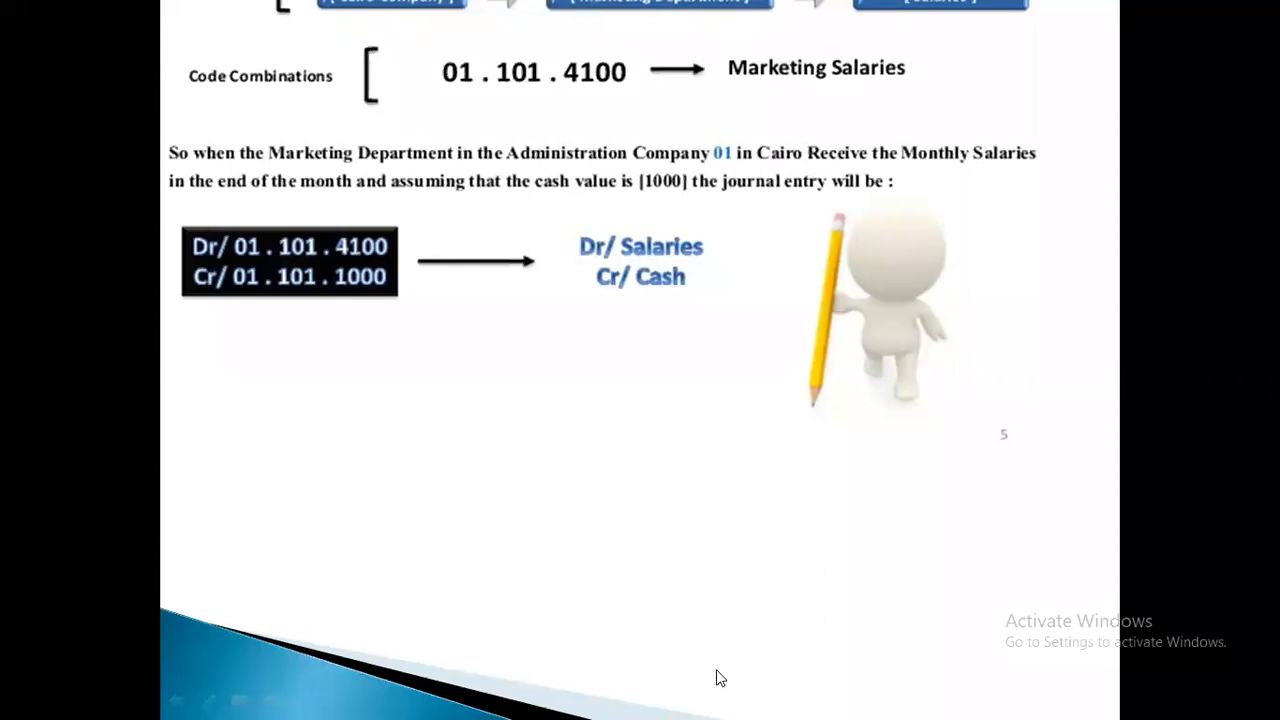
key("Escape")
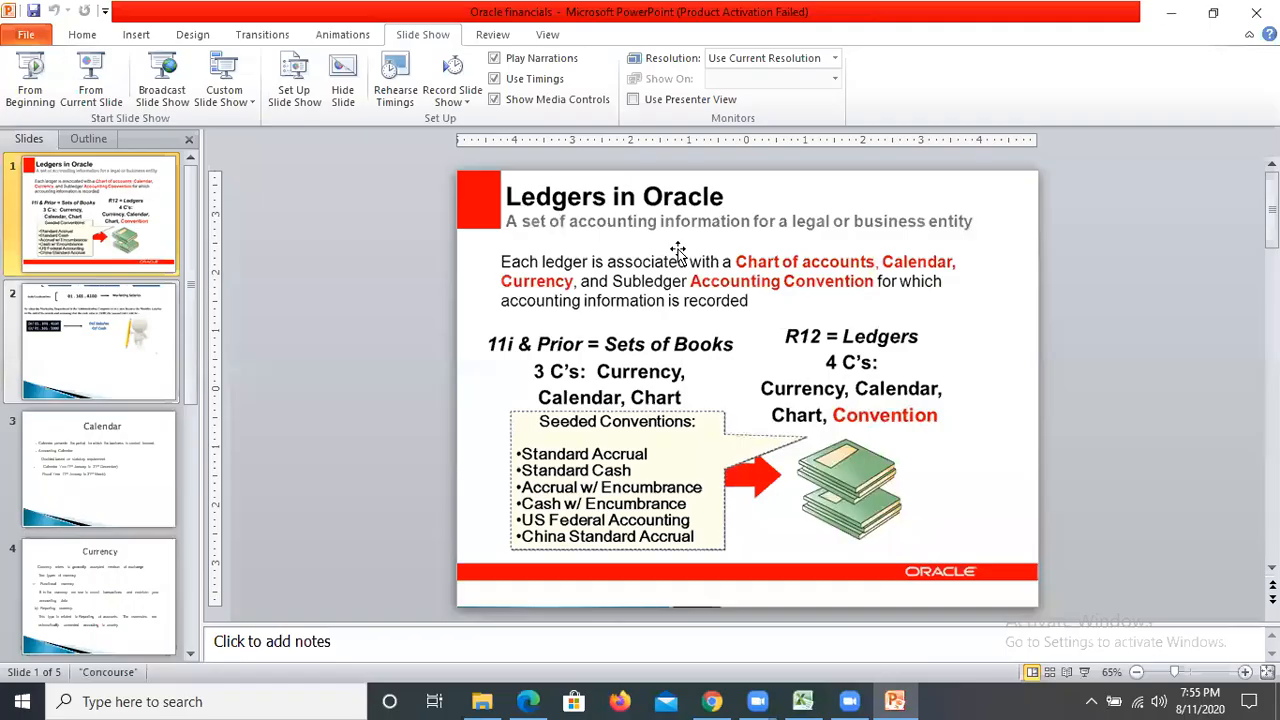
Step: Stretch the chart of accounts picture on slide 2 downward and start the slide show from that slide
scroll(719, 452, "down", 1)
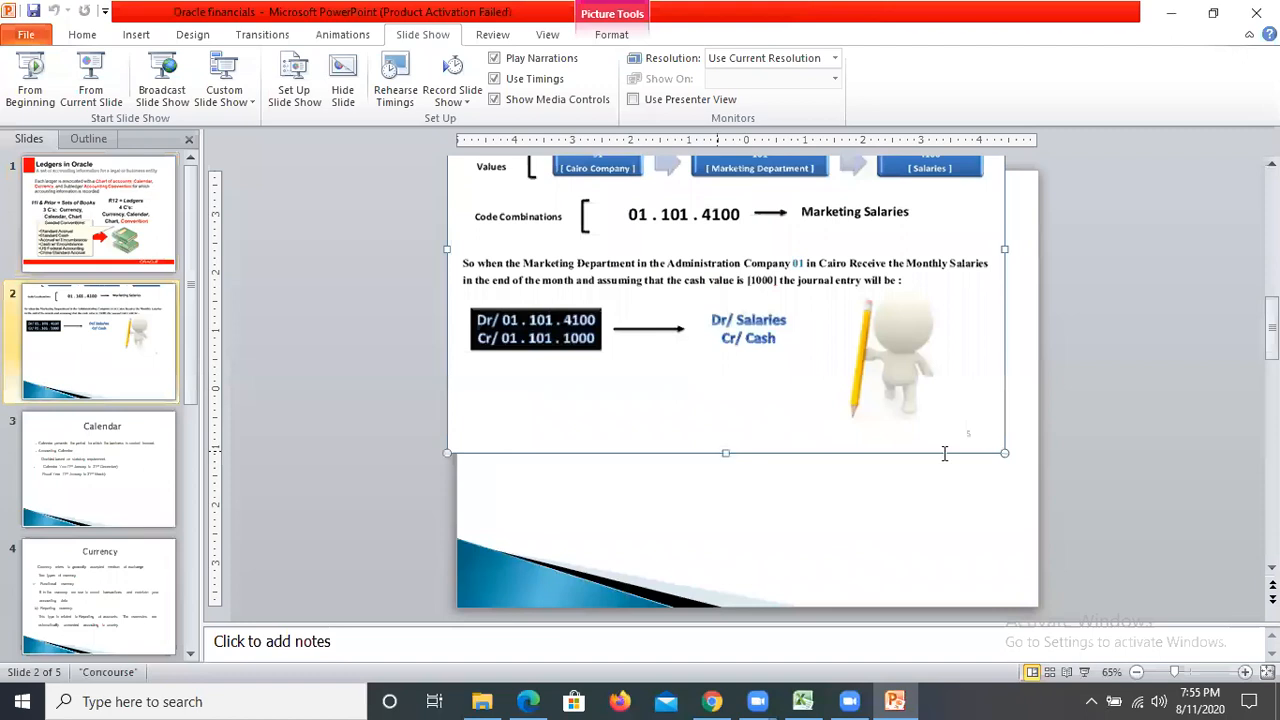
left_click_drag(726, 453, 736, 554)
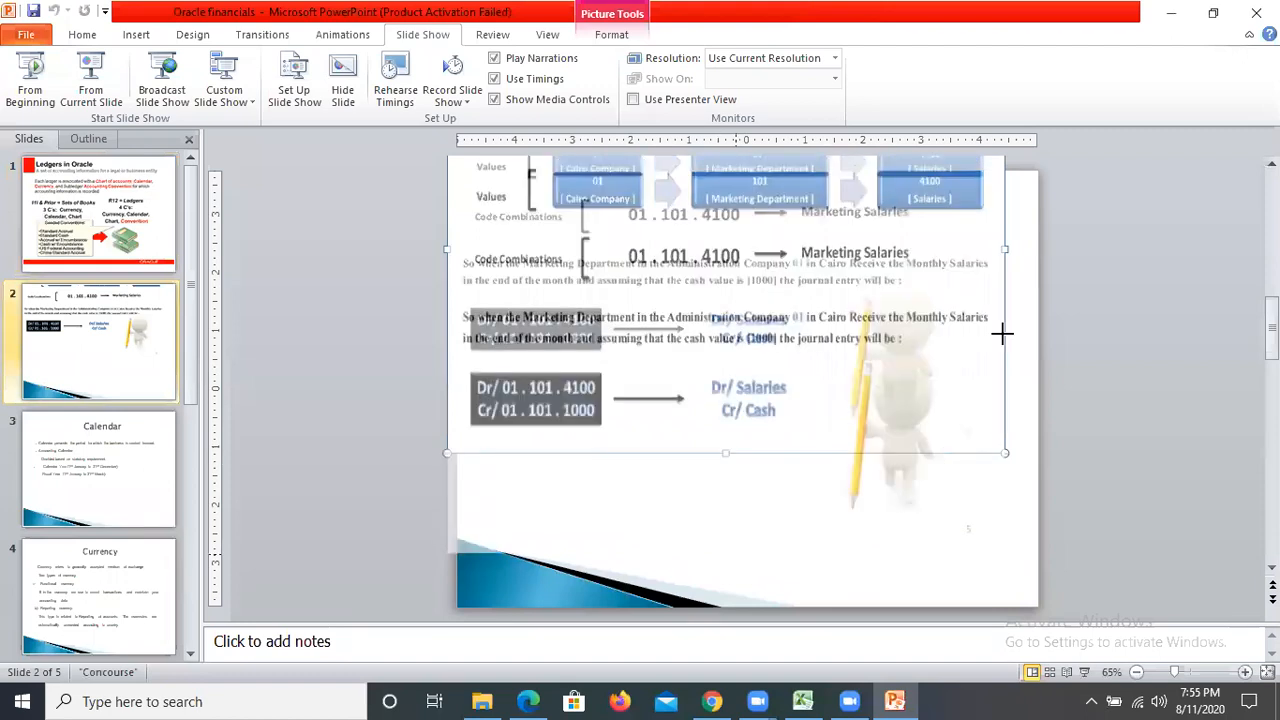
left_click_drag(1001, 335, 1000, 331)
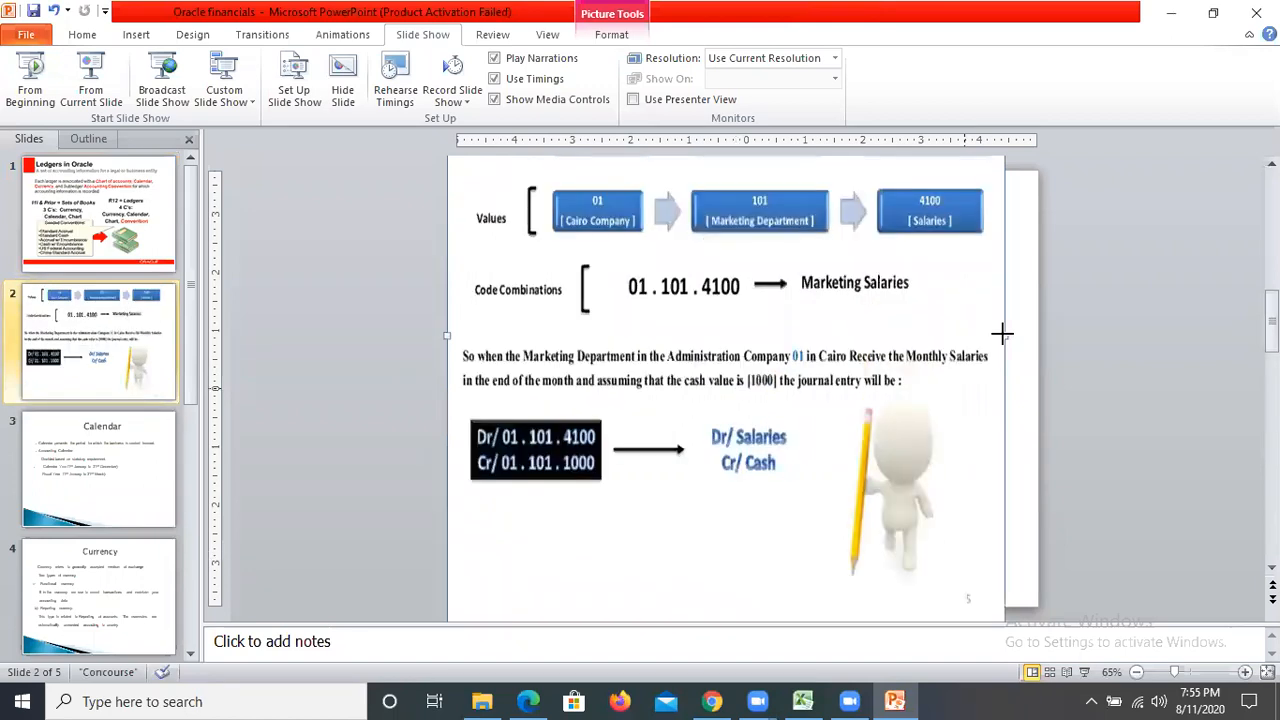
left_click(90, 80)
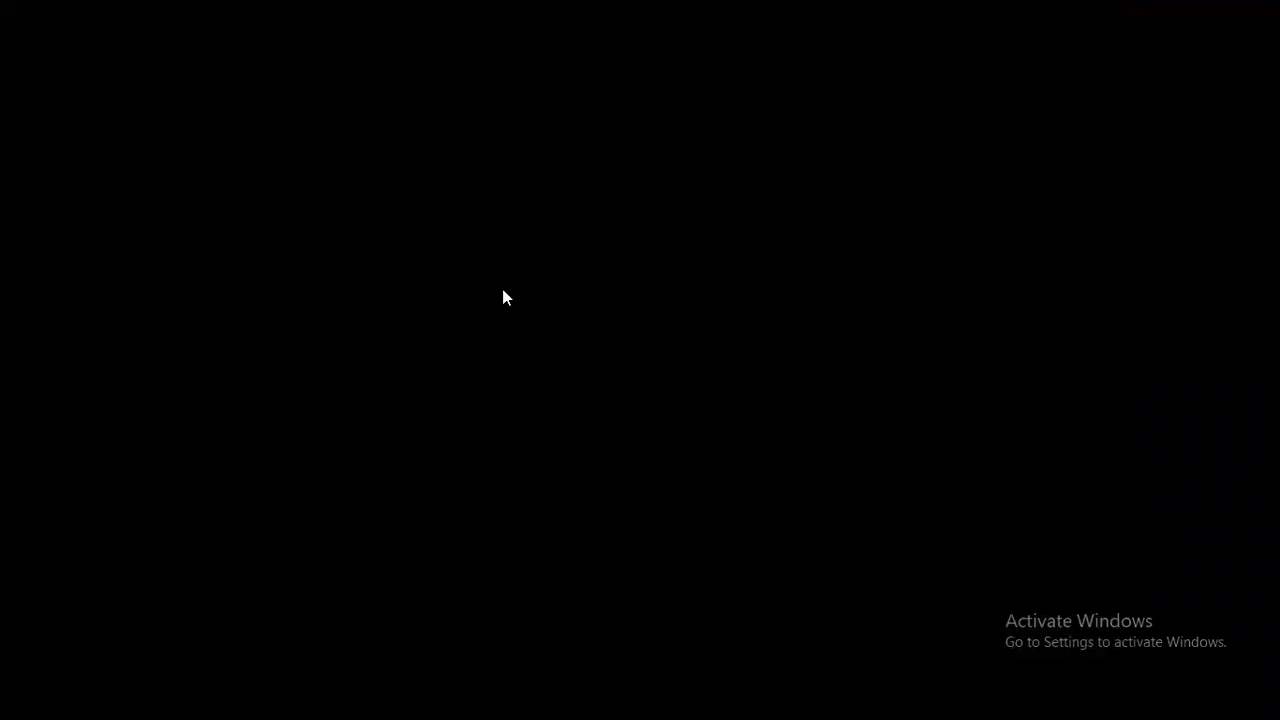
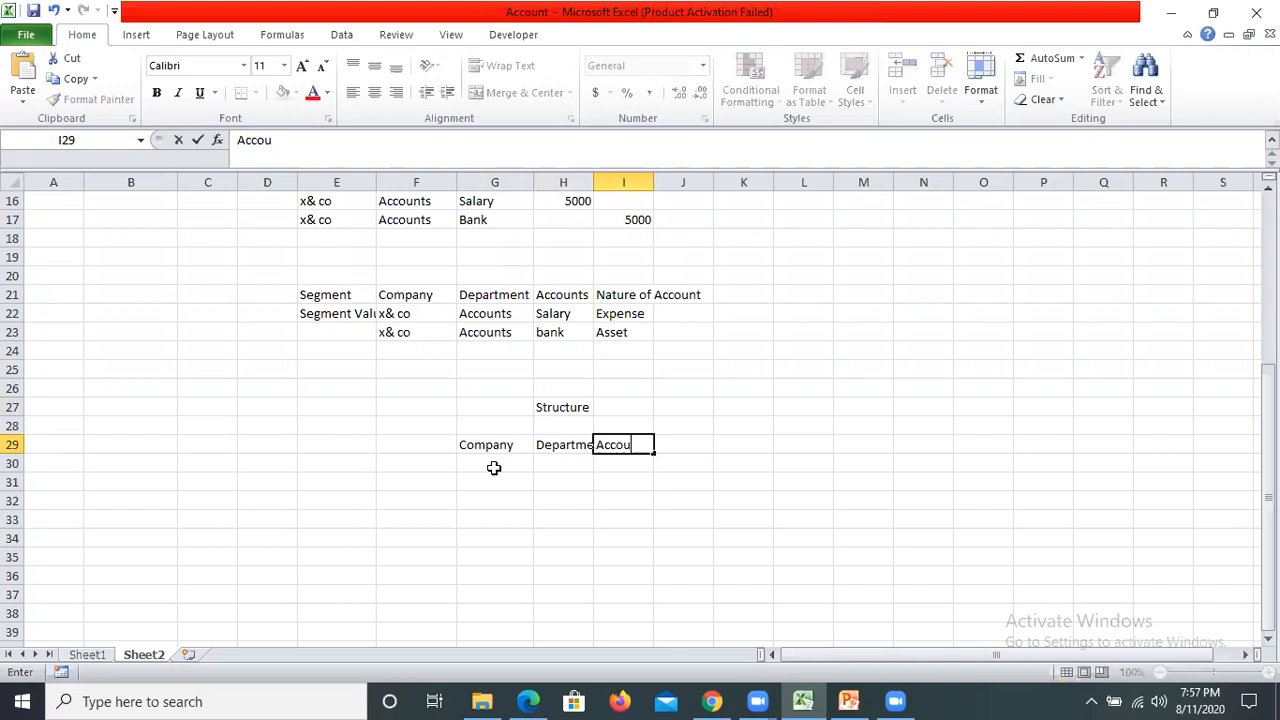
Step: Complete the "Accounts" heading in I29 and fill the structure headings G29:I29 with yellow
type("nts")
left_click_drag(460, 444, 507, 436)
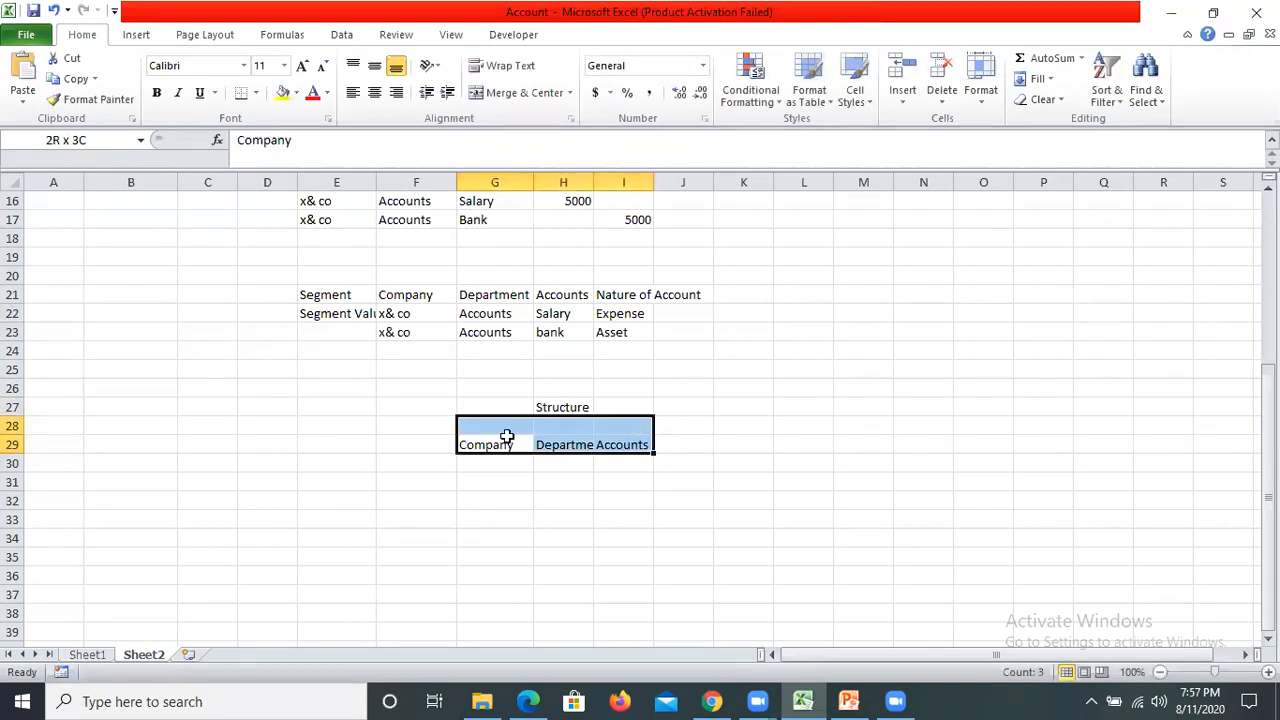
left_click_drag(627, 445, 626, 444)
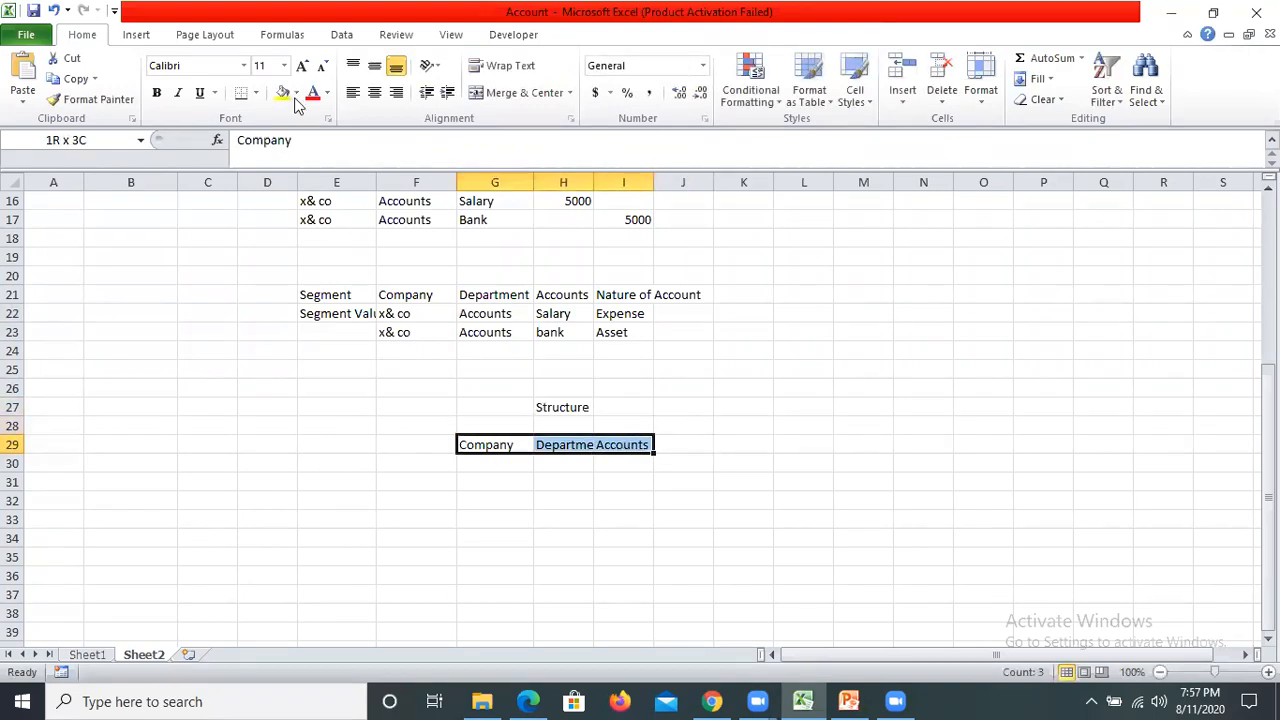
left_click(285, 93)
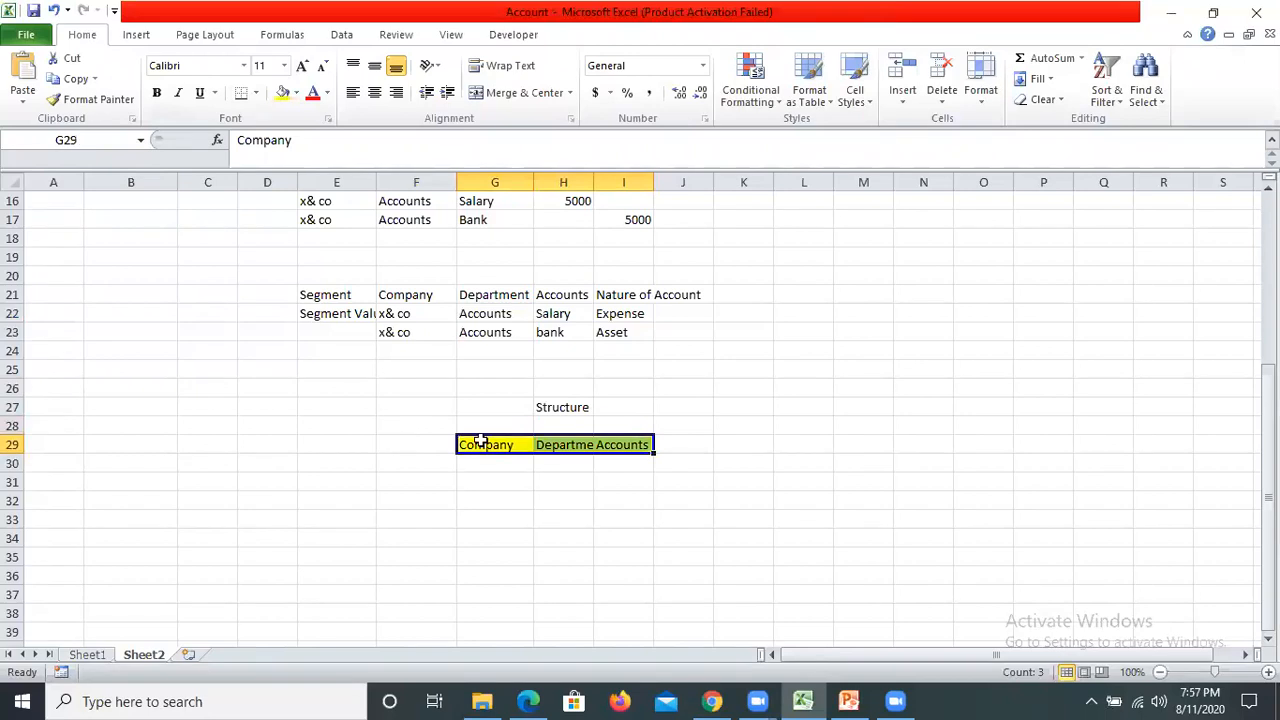
Step: Label the structure rows with "Segment" in F29 and "Value" in F31
key("Left")
type("Segment")
key("Tab")
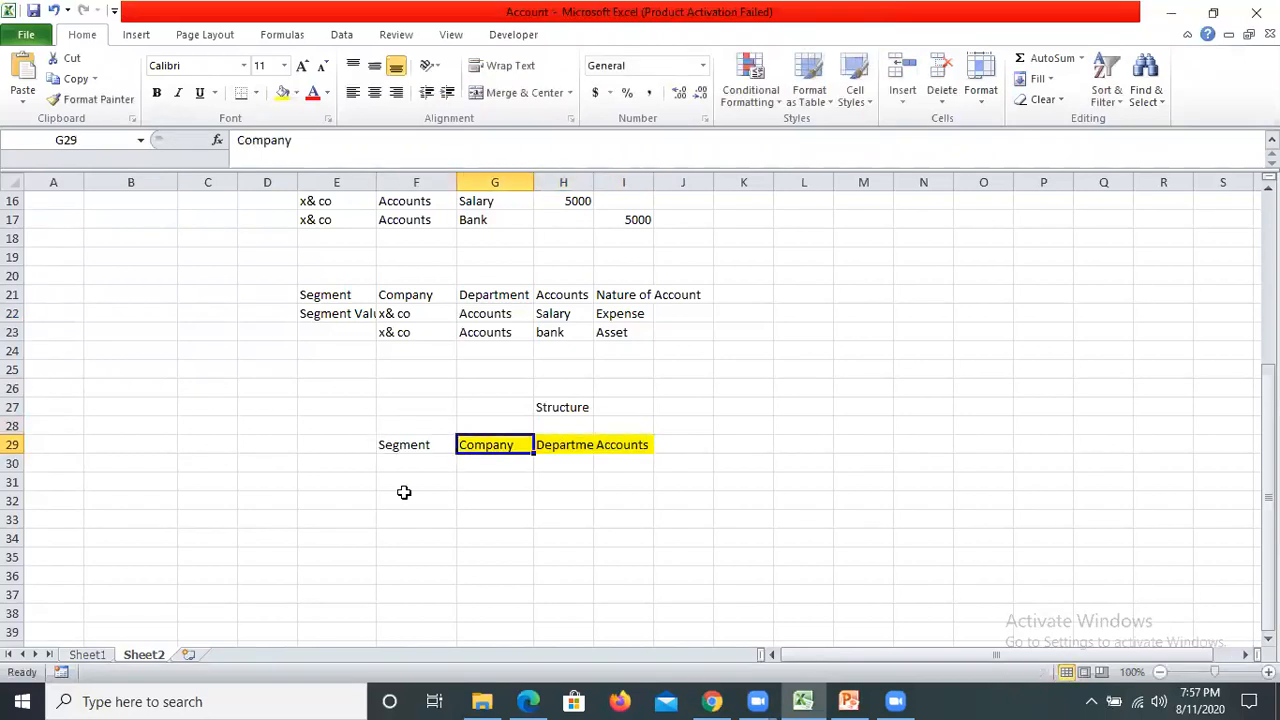
left_click(442, 480)
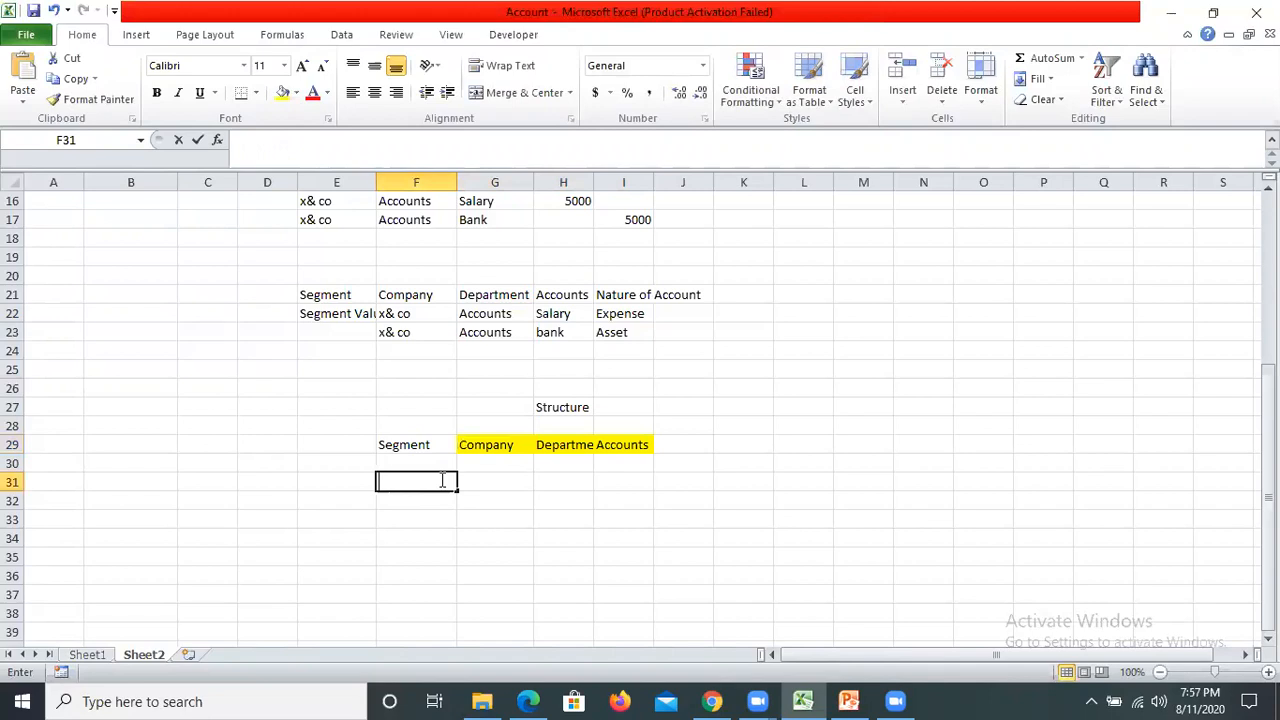
type("Value")
key("Tab")
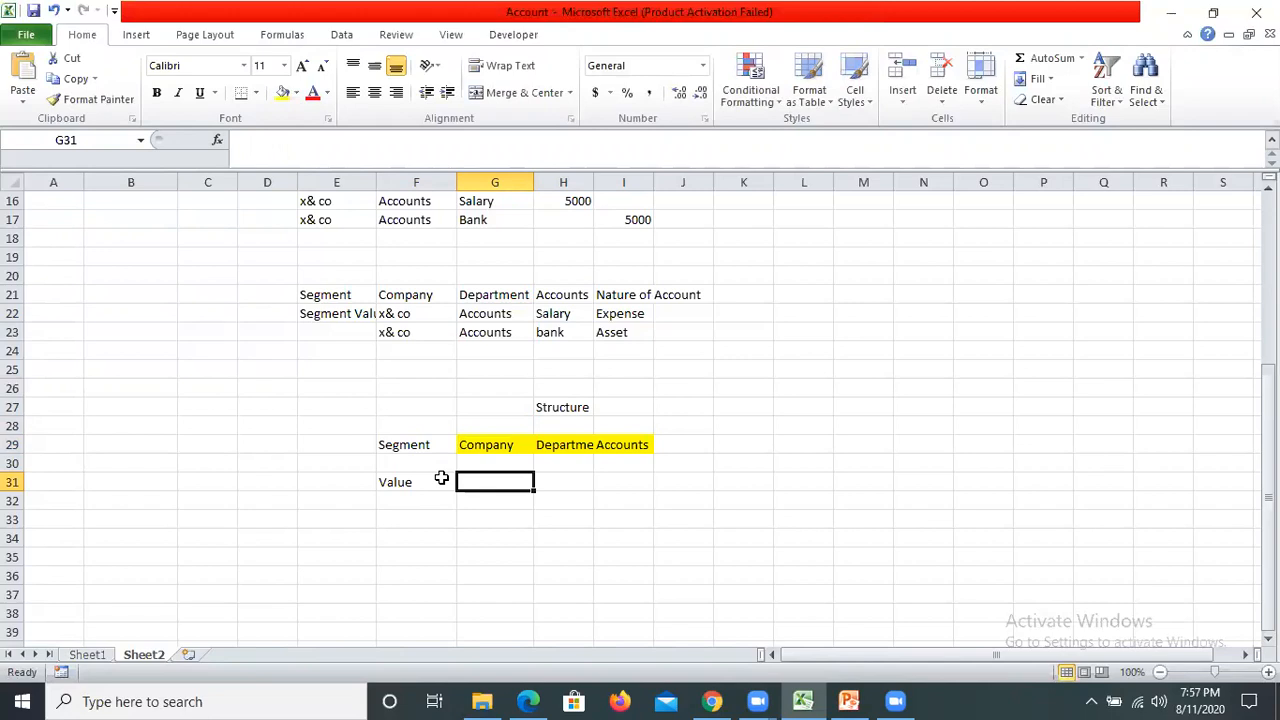
Step: Enter the company value 01 as text in G31, keeping its leading zero
key("Tab")
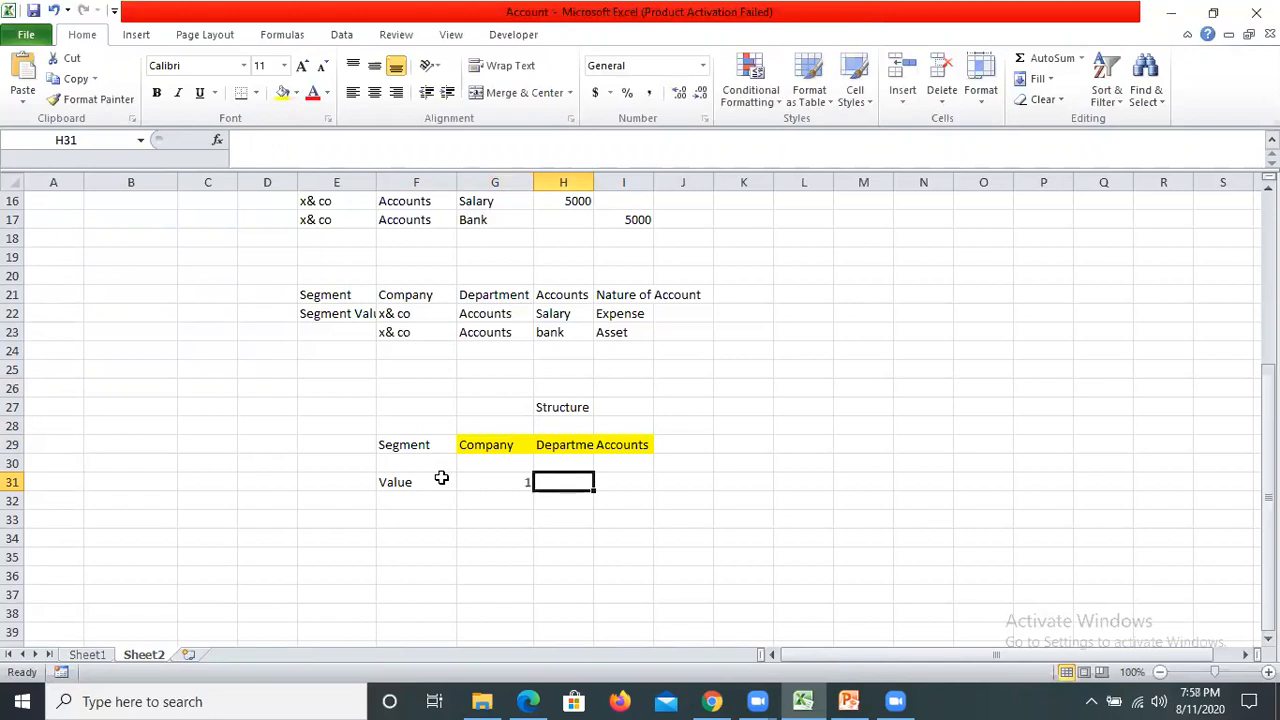
left_click(530, 477)
type("'0")
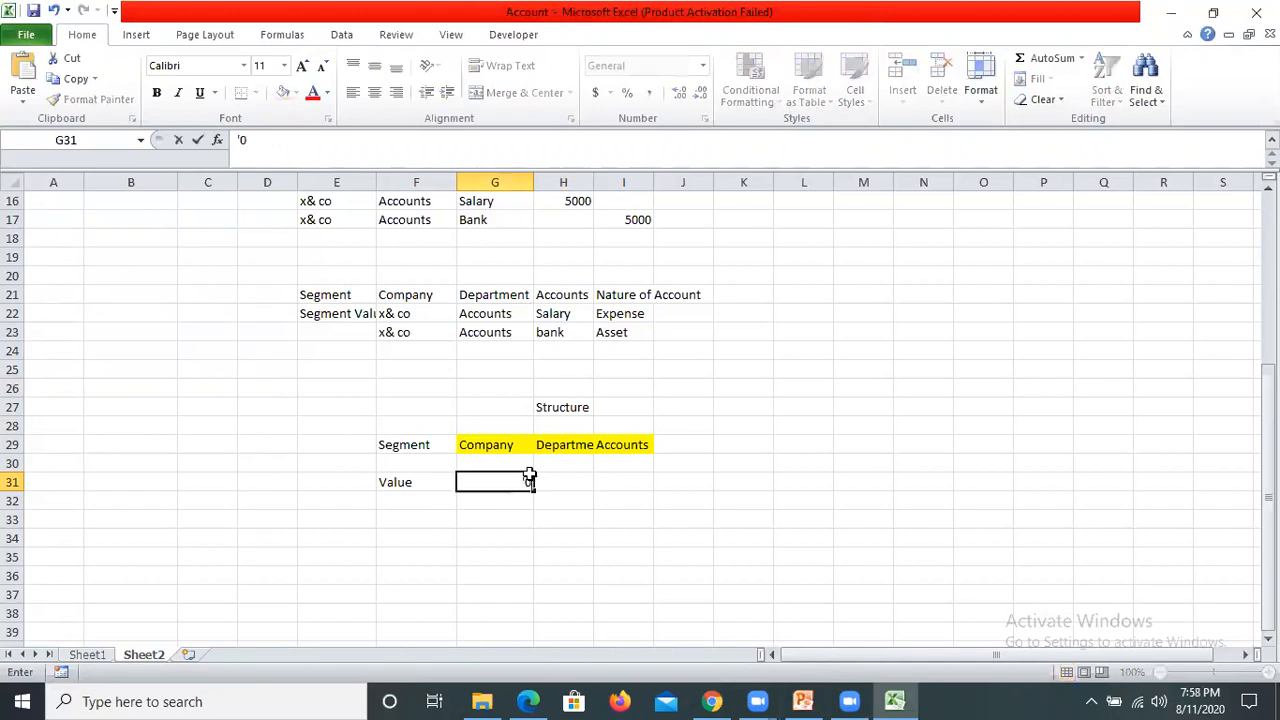
type("1")
key("Tab")
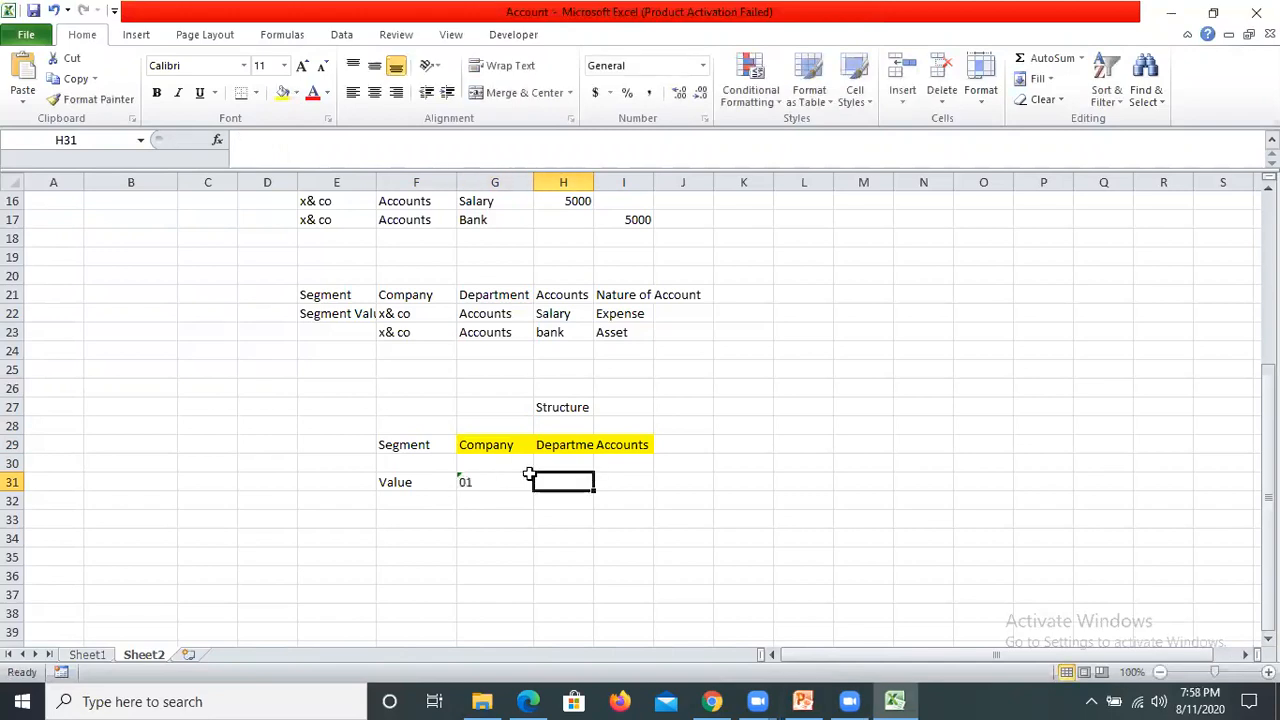
Step: Enter the department values "Accounts" in H31 and "Maketing" in H32
type("Accounts")
key("Return")
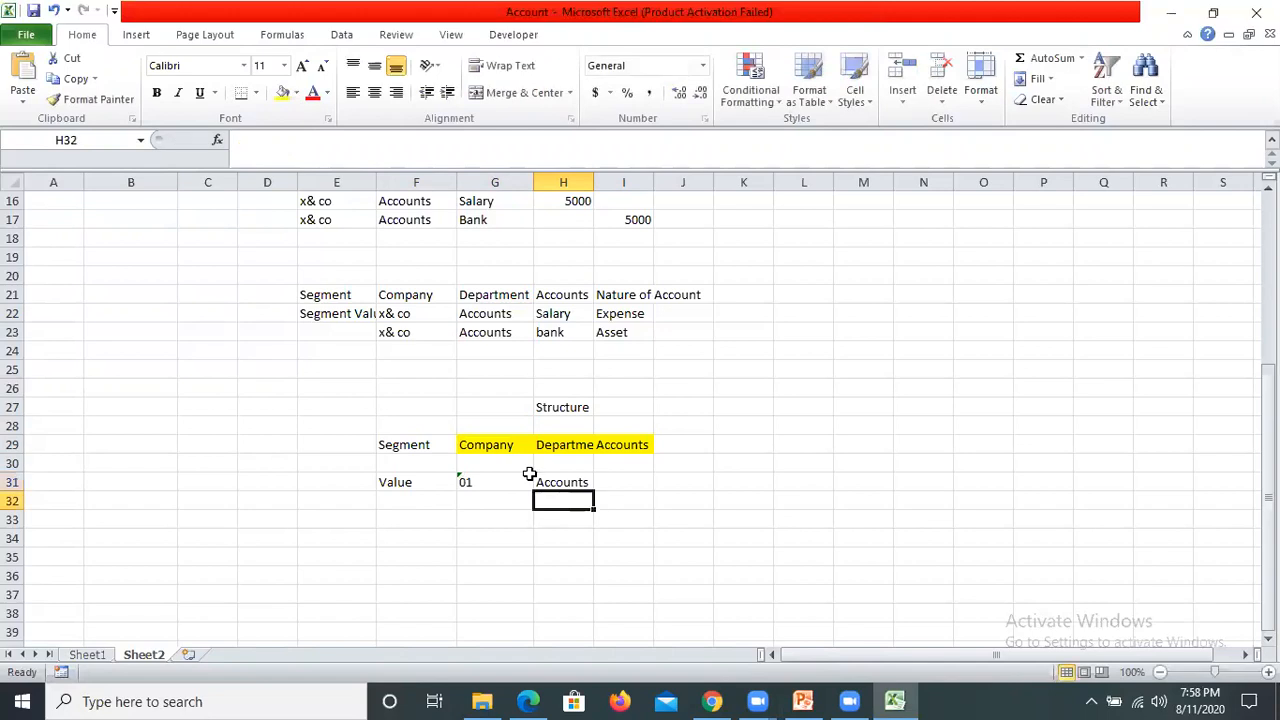
type("Sal")
key("BackSpace")
key("BackSpace")
key("BackSpace")
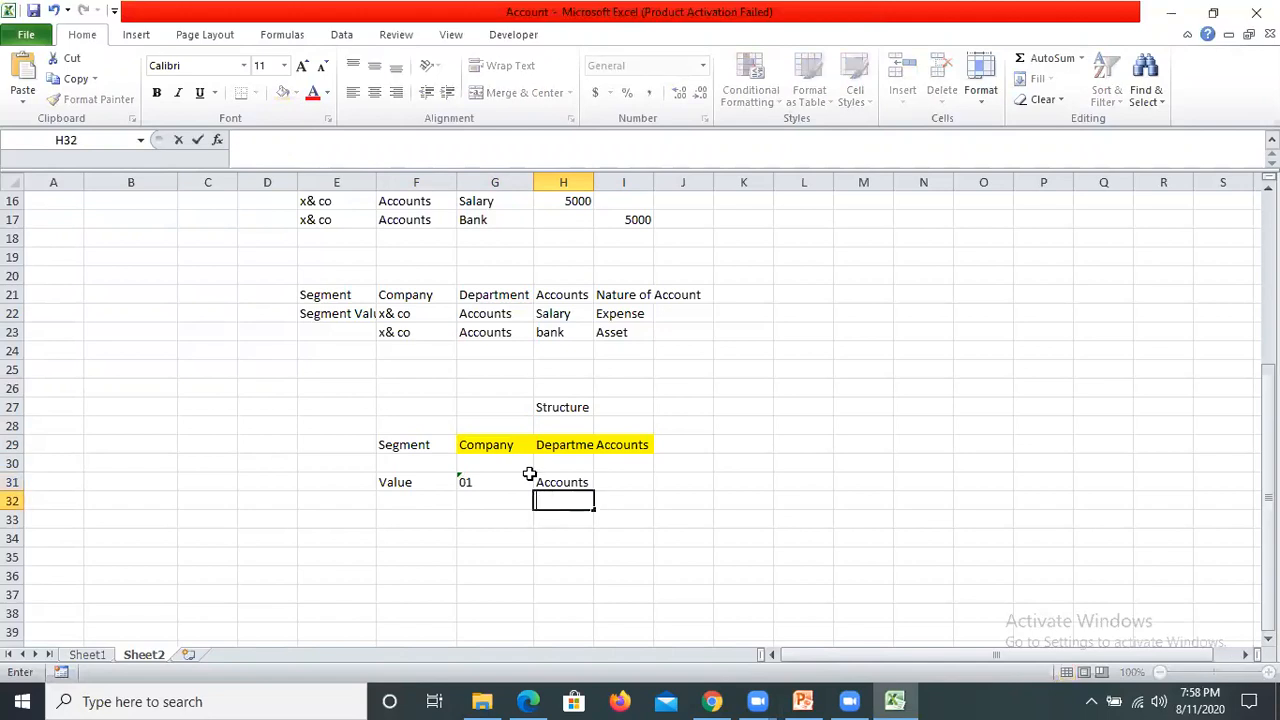
type("Makrei")
type("ng")
key("Return")
Step: Add the department values "Sales" in H33 and "HR" in H34
type("Sale")
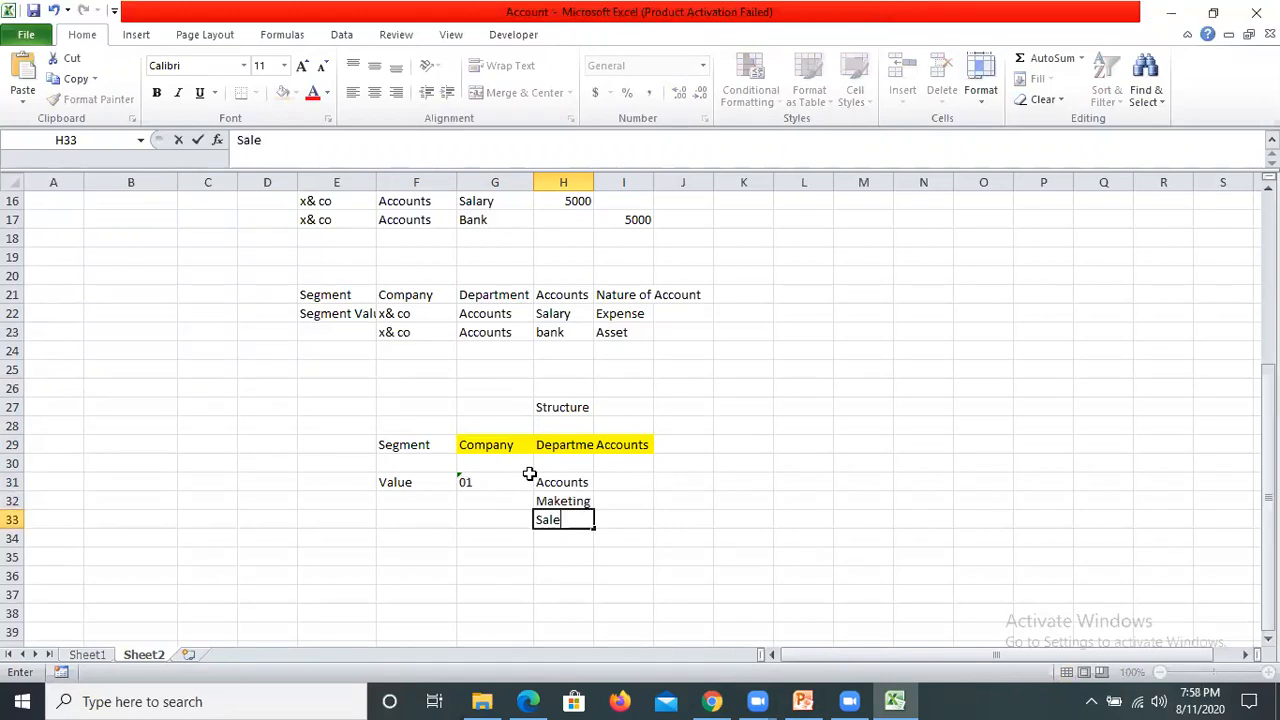
type("s")
key("Return")
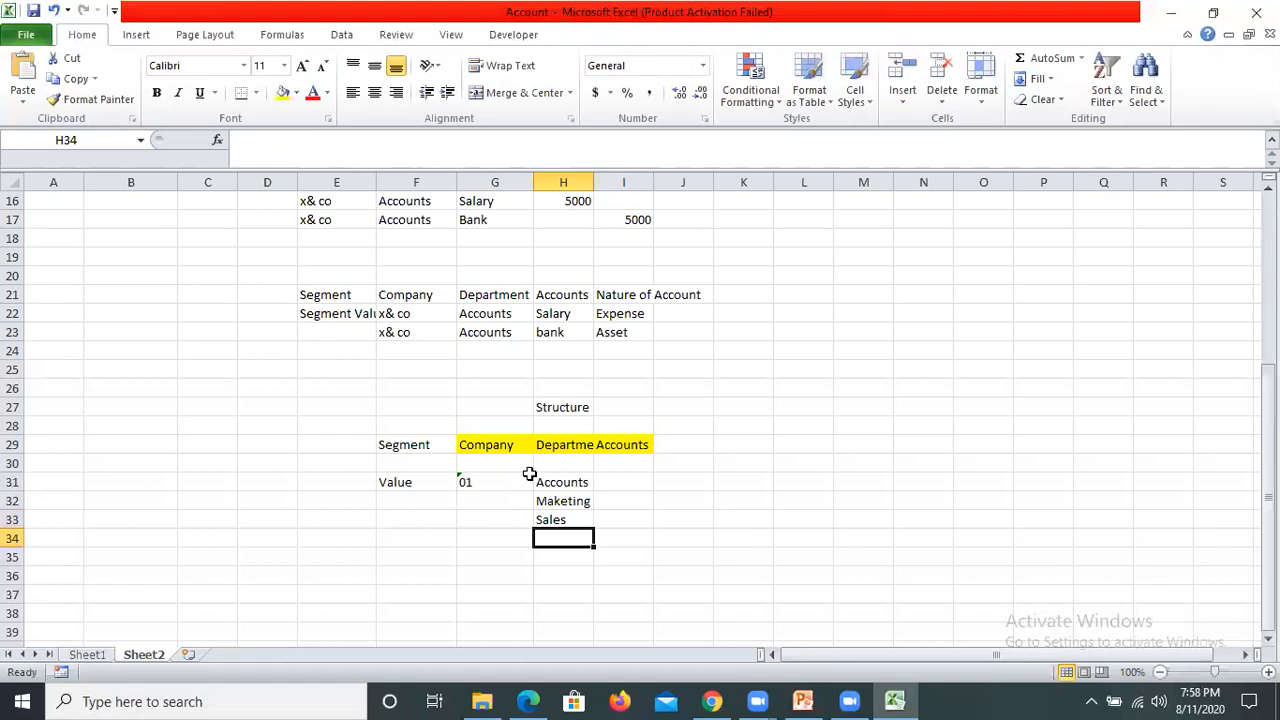
type("H")
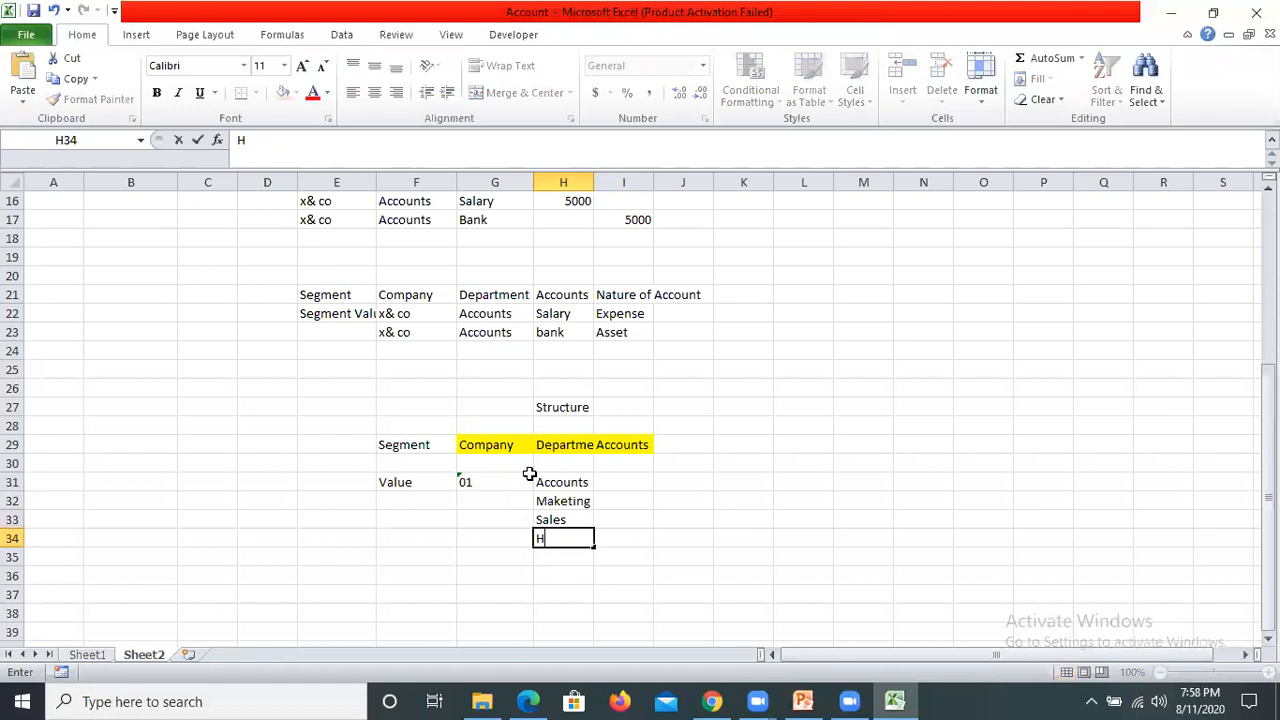
type("r")
key("ctrl+Return")
type("HR")
key("Return")
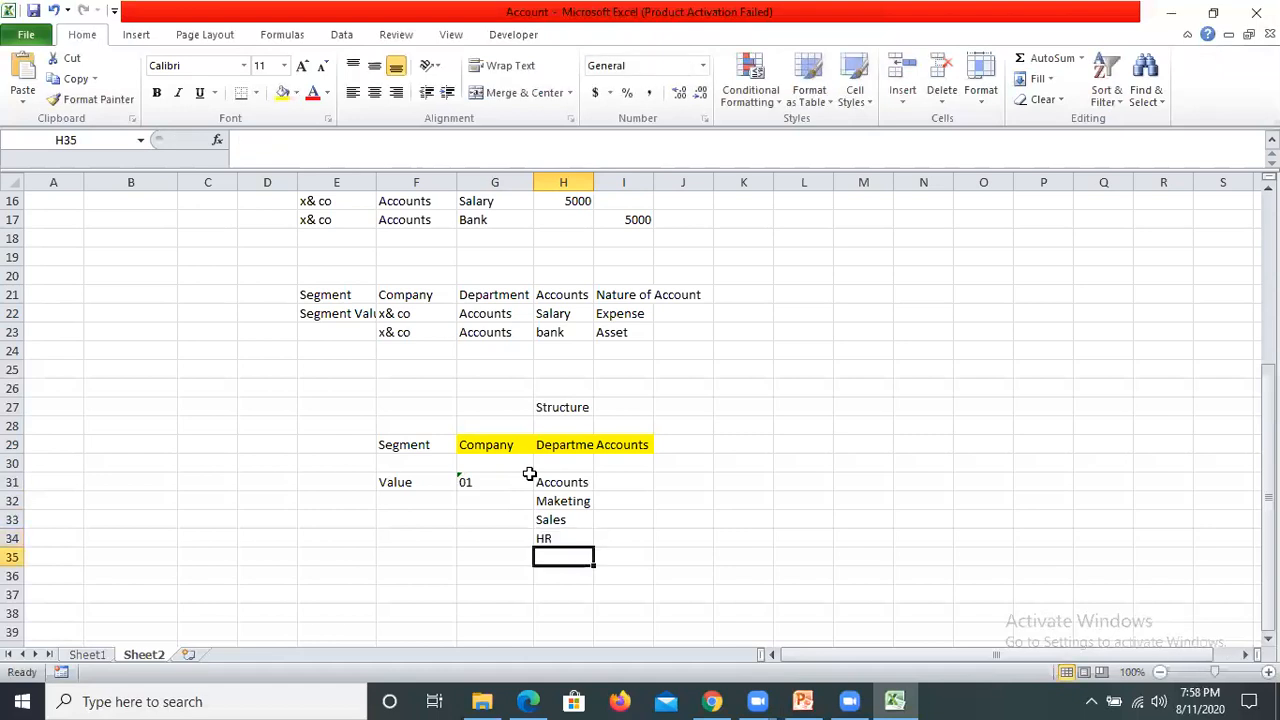
Step: Enter the company value 01 as text in G32, beside the Maketing department
key("Up")
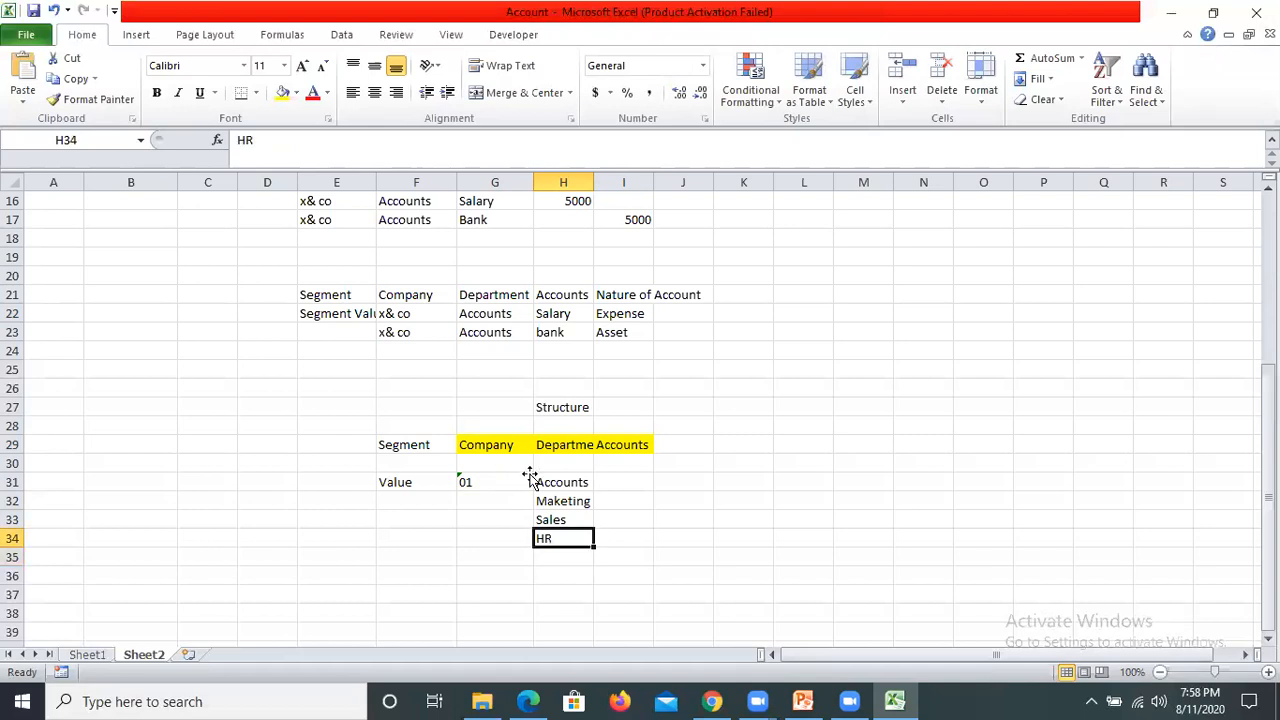
key("Up")
key("Up")
key("Up")
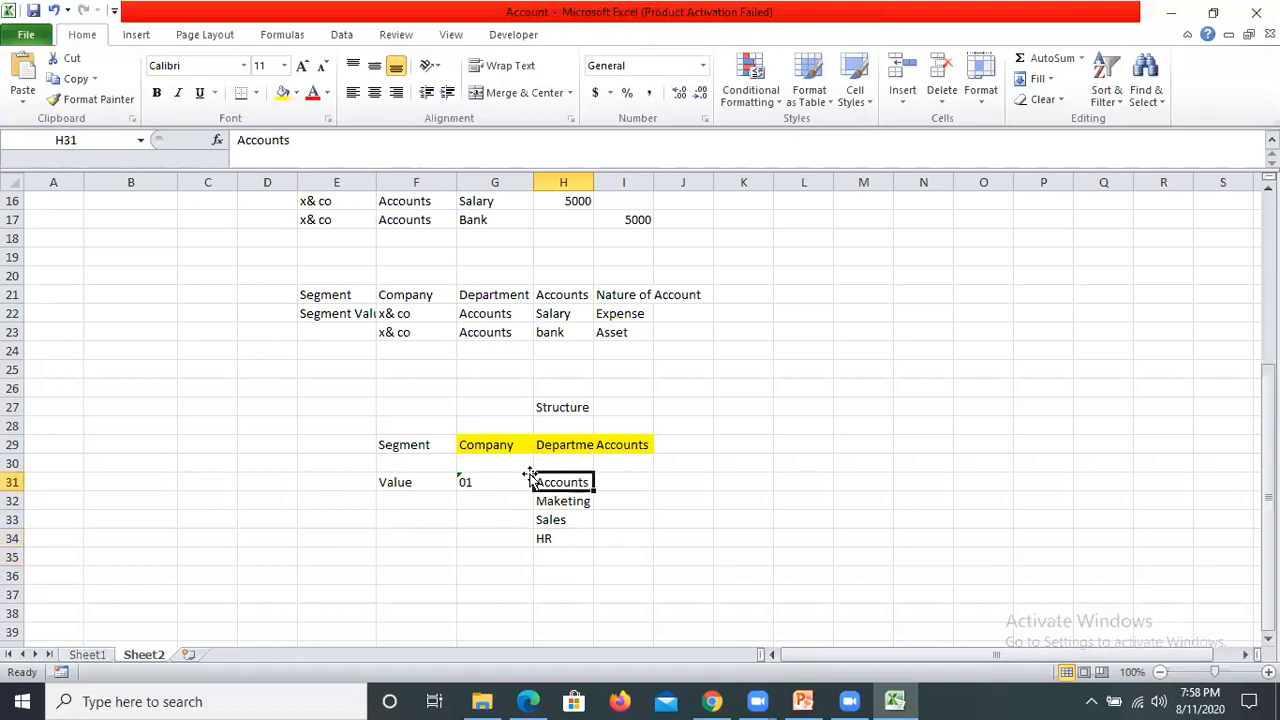
key("Left")
key("Down")
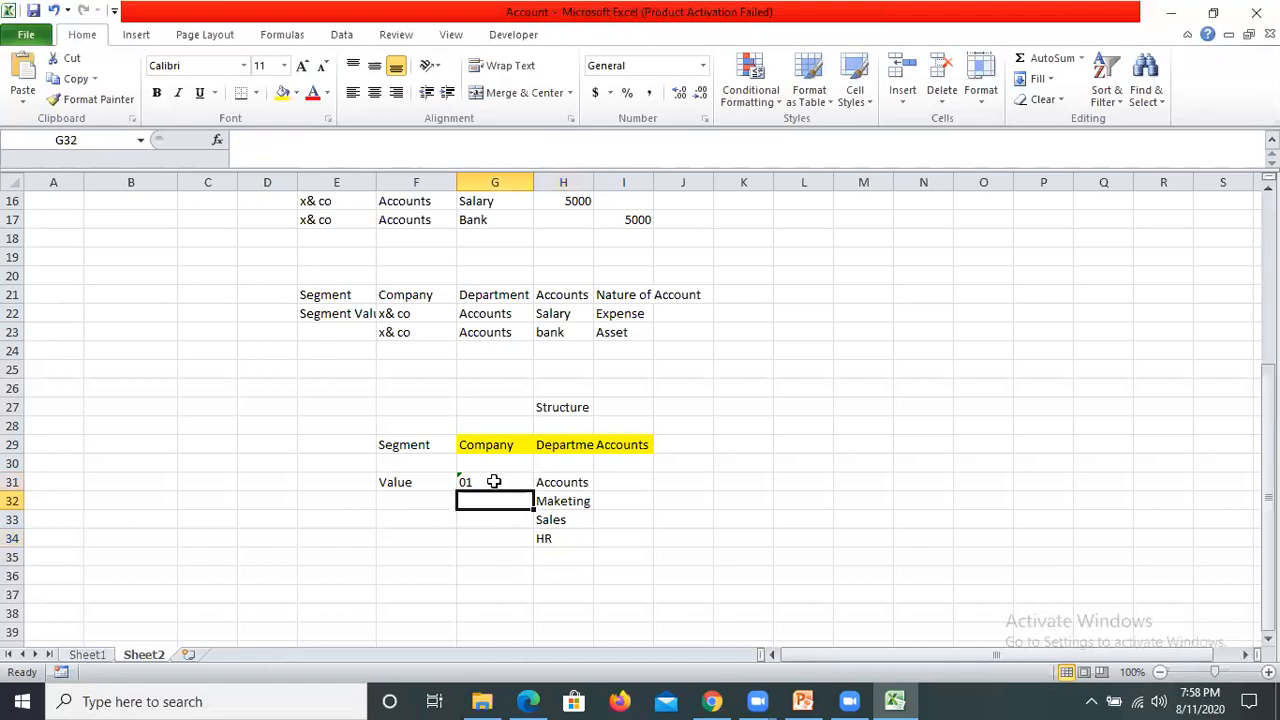
key("Up")
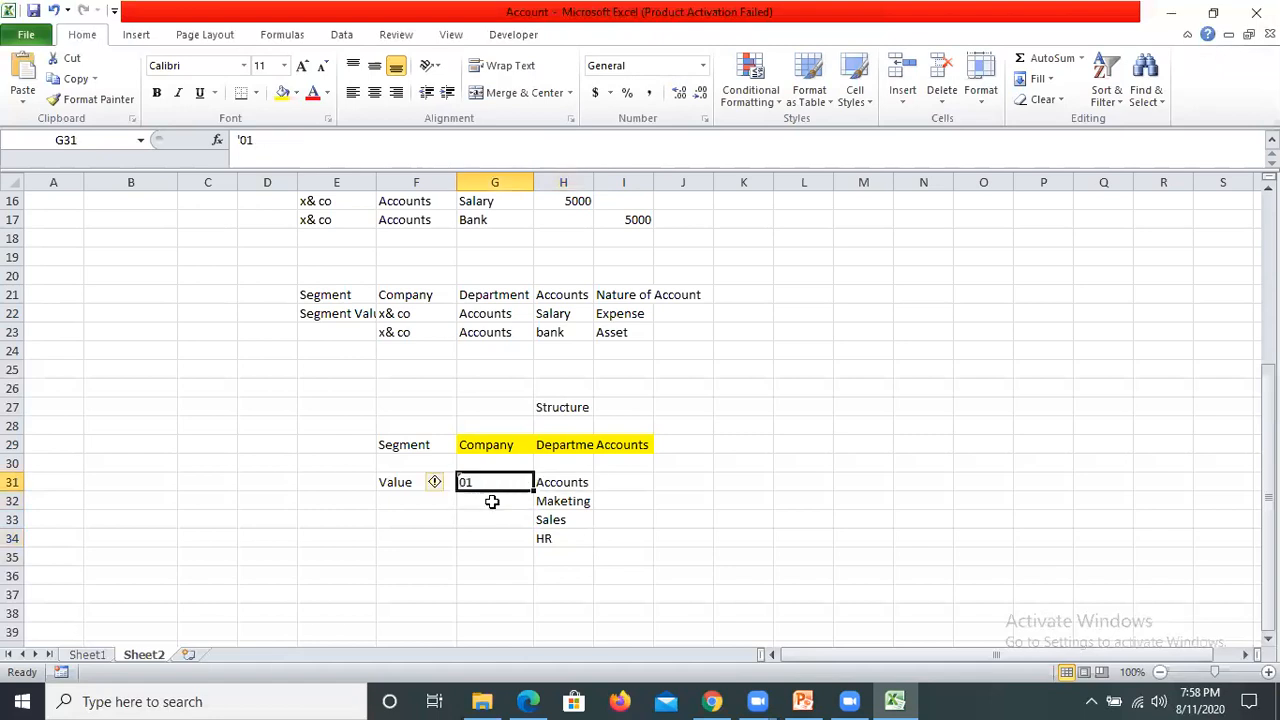
key("Down")
type("1")
key("Return")
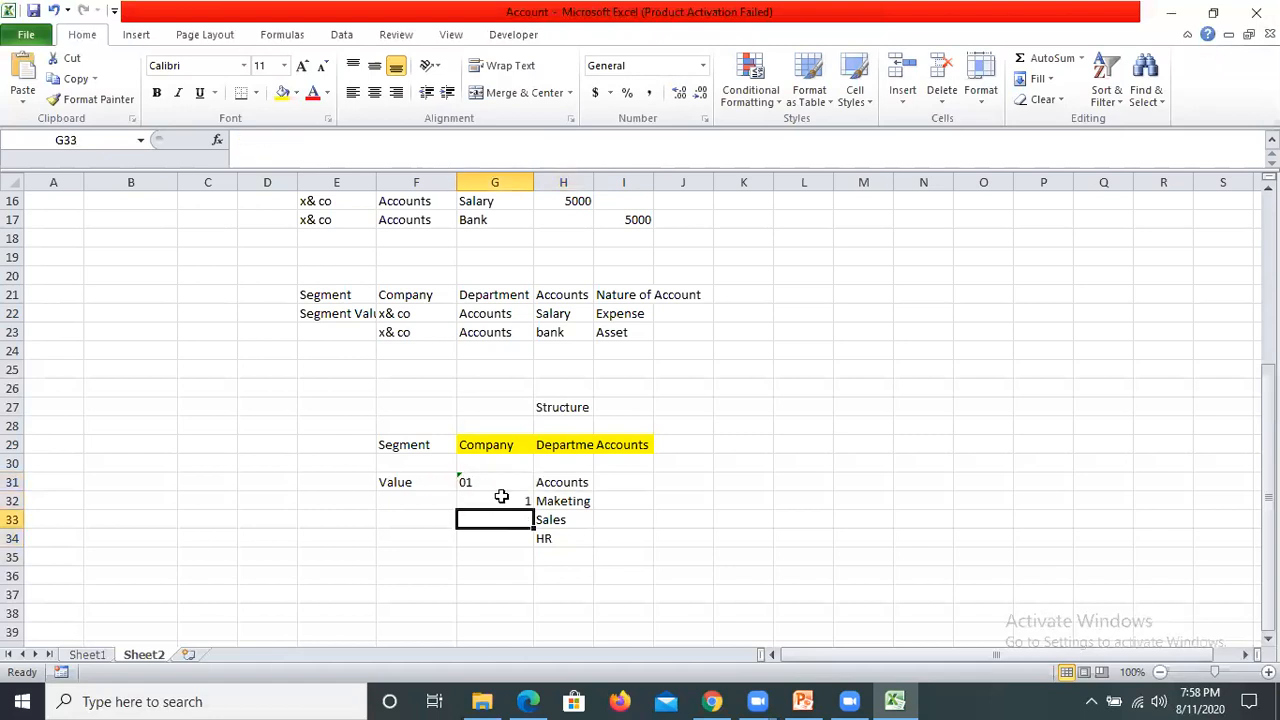
key("Up")
key("Right")
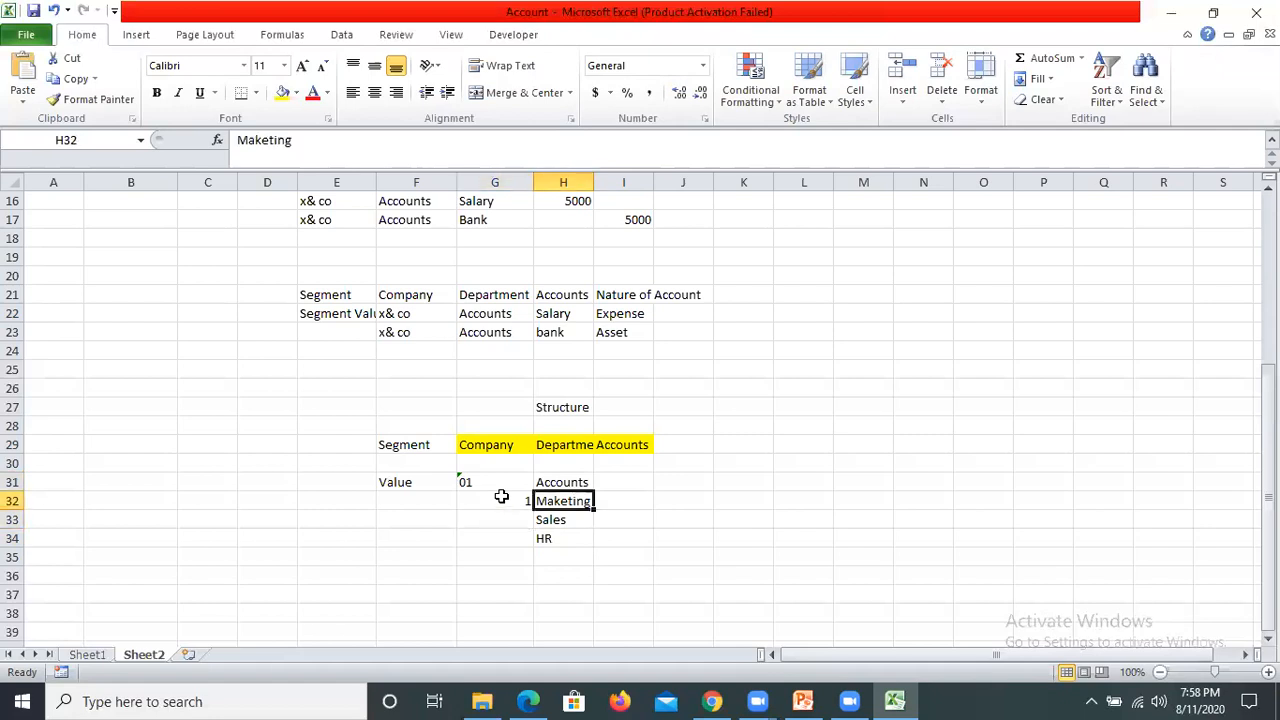
key("Left")
type("'01")
key("Return")
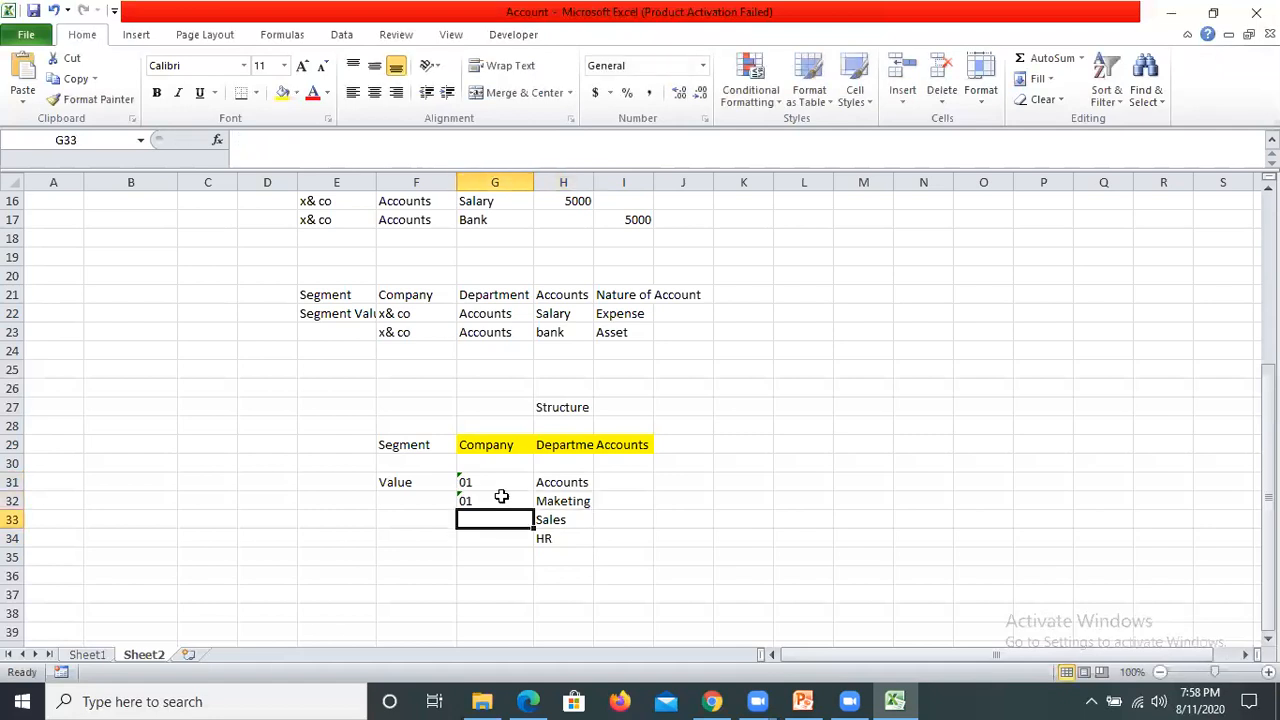
Step: Enter the company value 01 as text in G33 and G34, beside Sales and HR
type("'01")
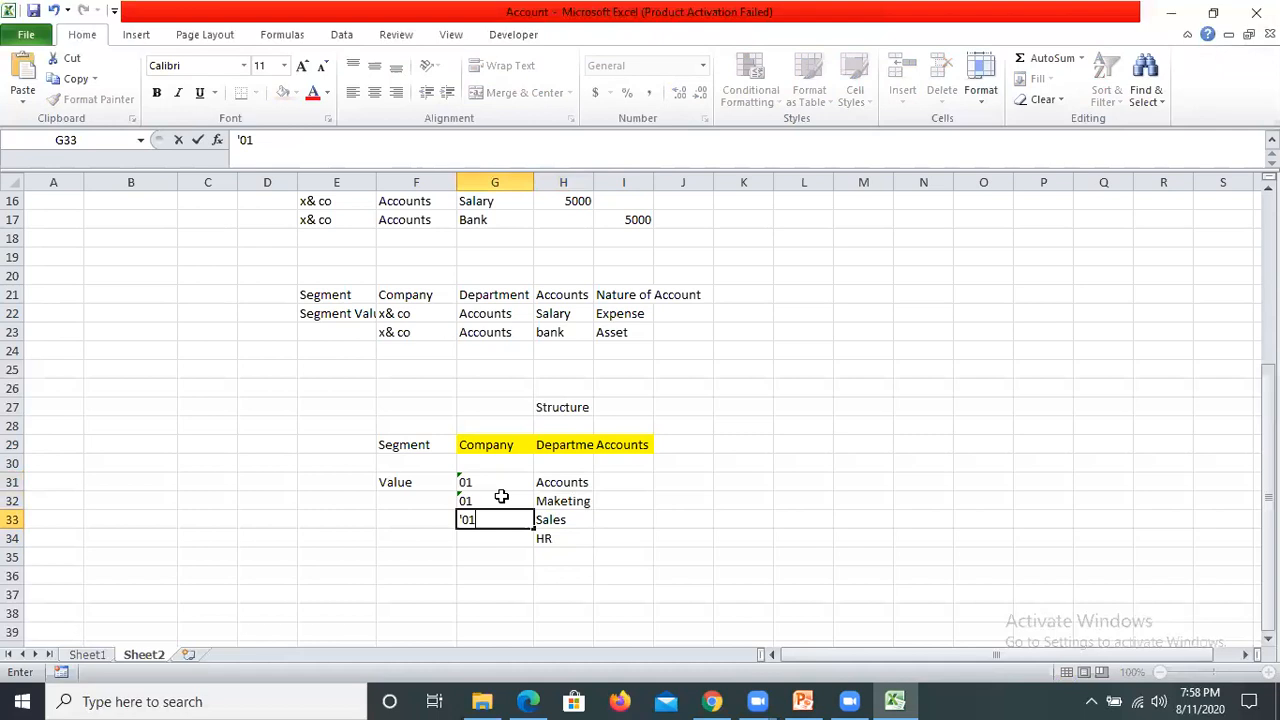
key("Return")
type("'01")
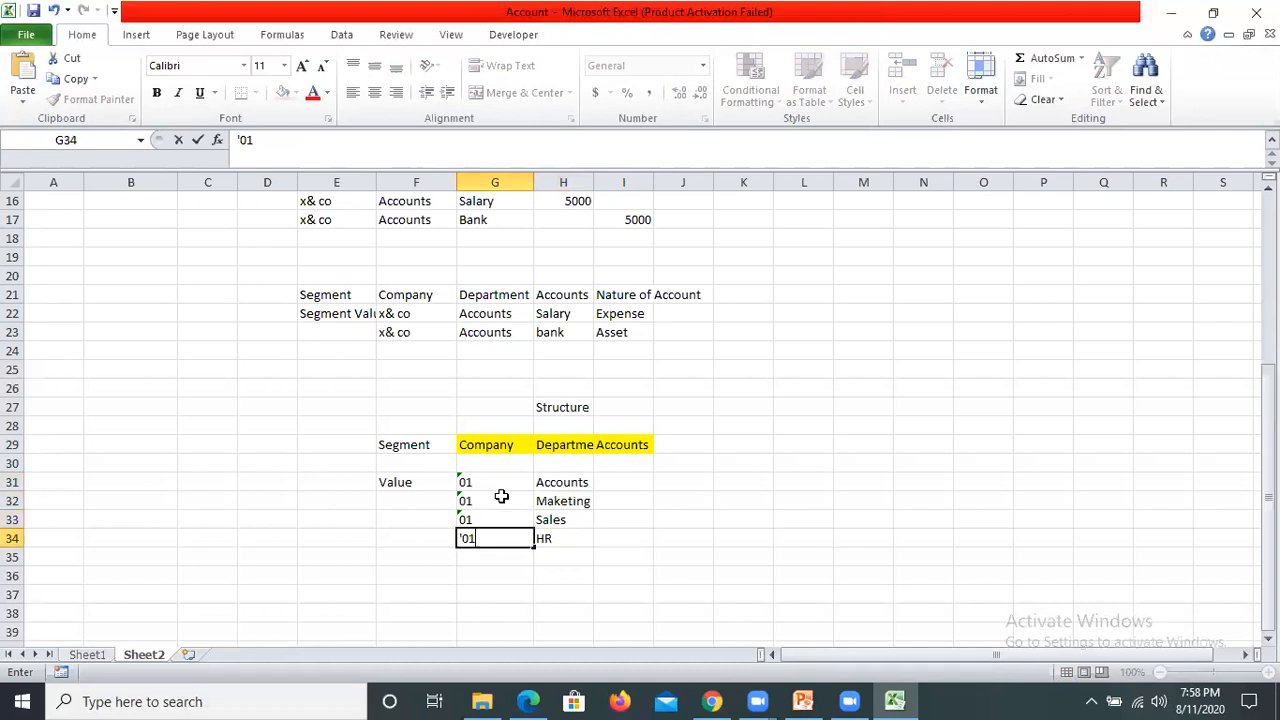
key("Right")
Step: Prefix the "Accounts" department value in H31 with the code 002, stored as text
key("Up")
key("Up")
key("Up")
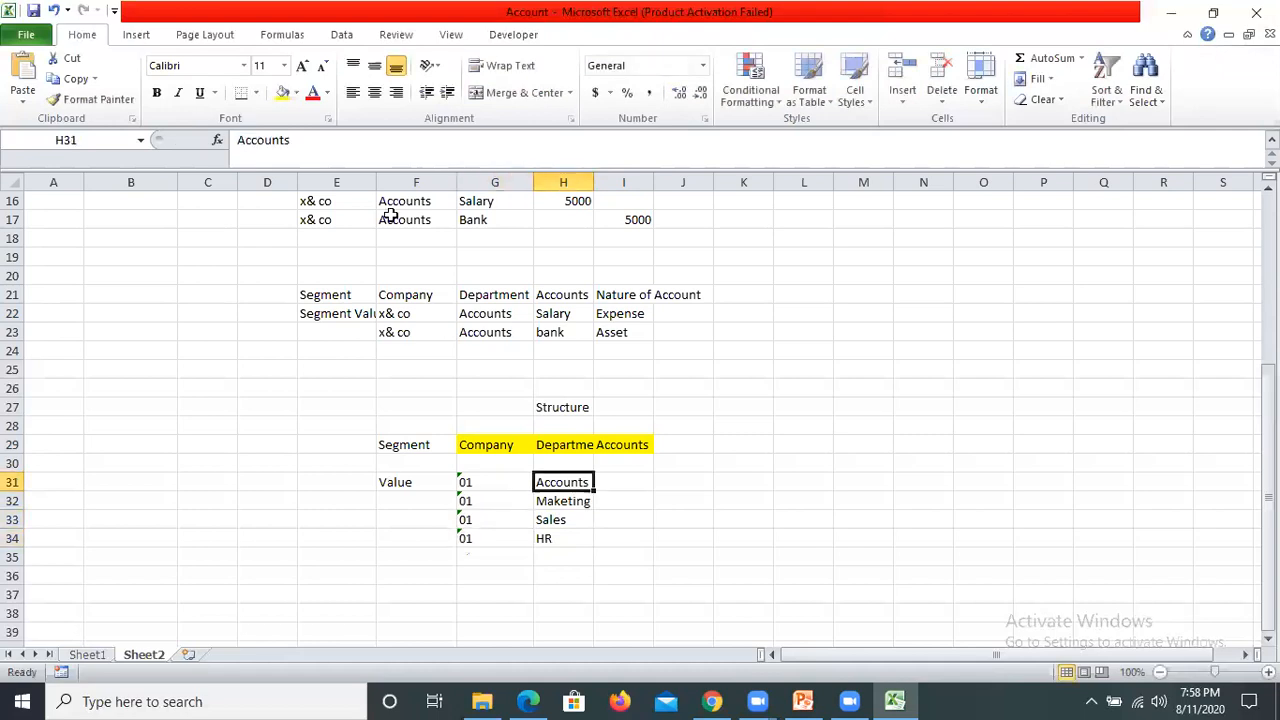
left_click(411, 131)
type("'02")
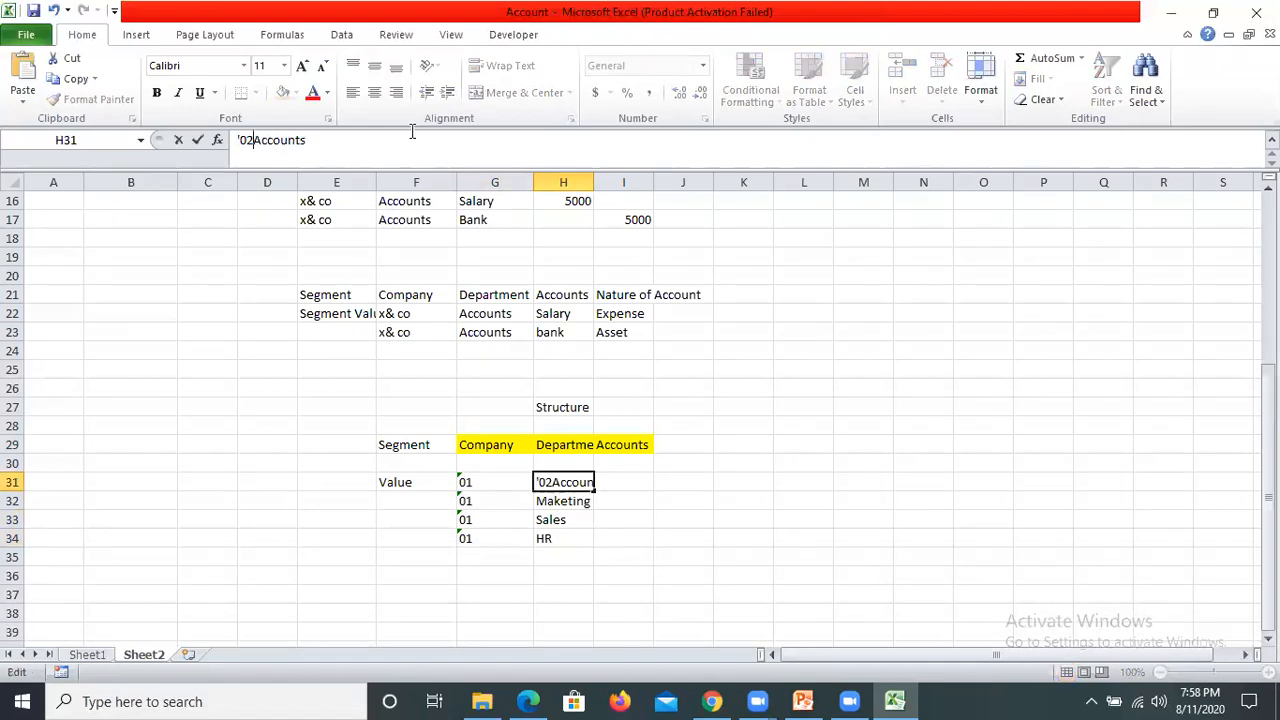
key("BackSpace")
type("002")
key("BackSpace")
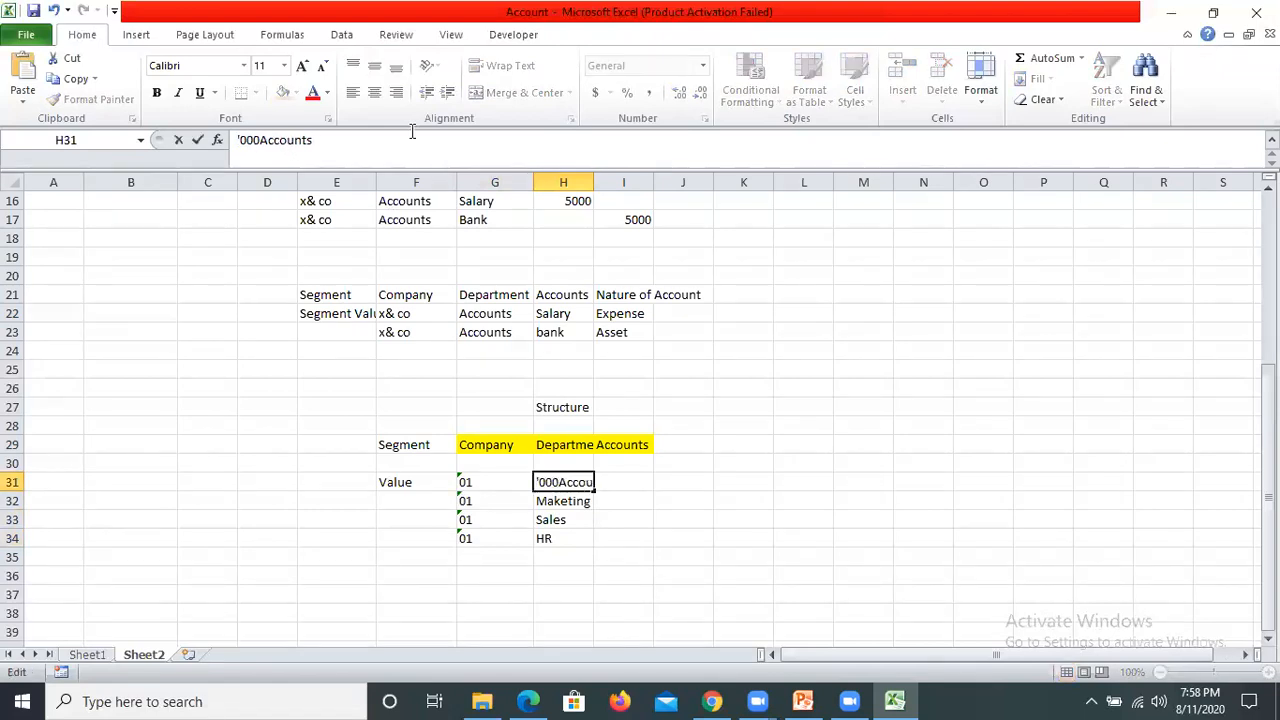
type("2")
key("Tab")
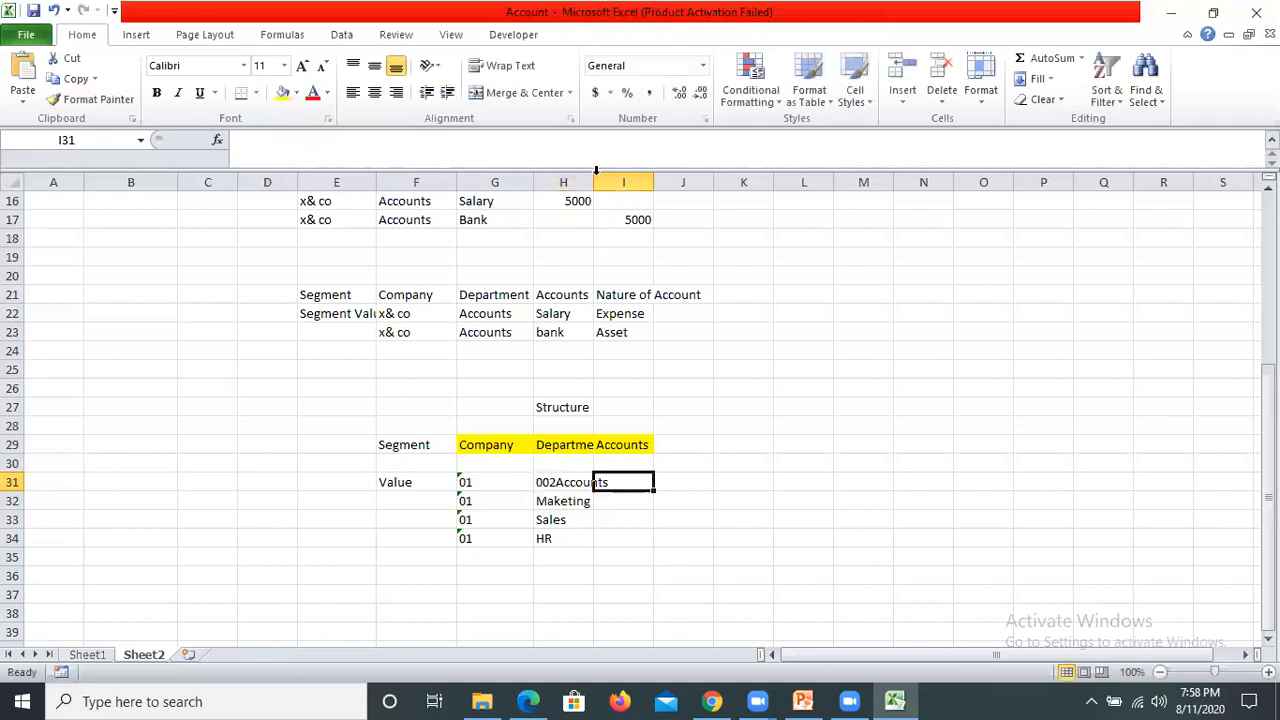
Step: Widen column H to fit its contents and prefix "Maketing" in H32 with the code 003 as text
left_click(562, 500)
left_click(241, 143)
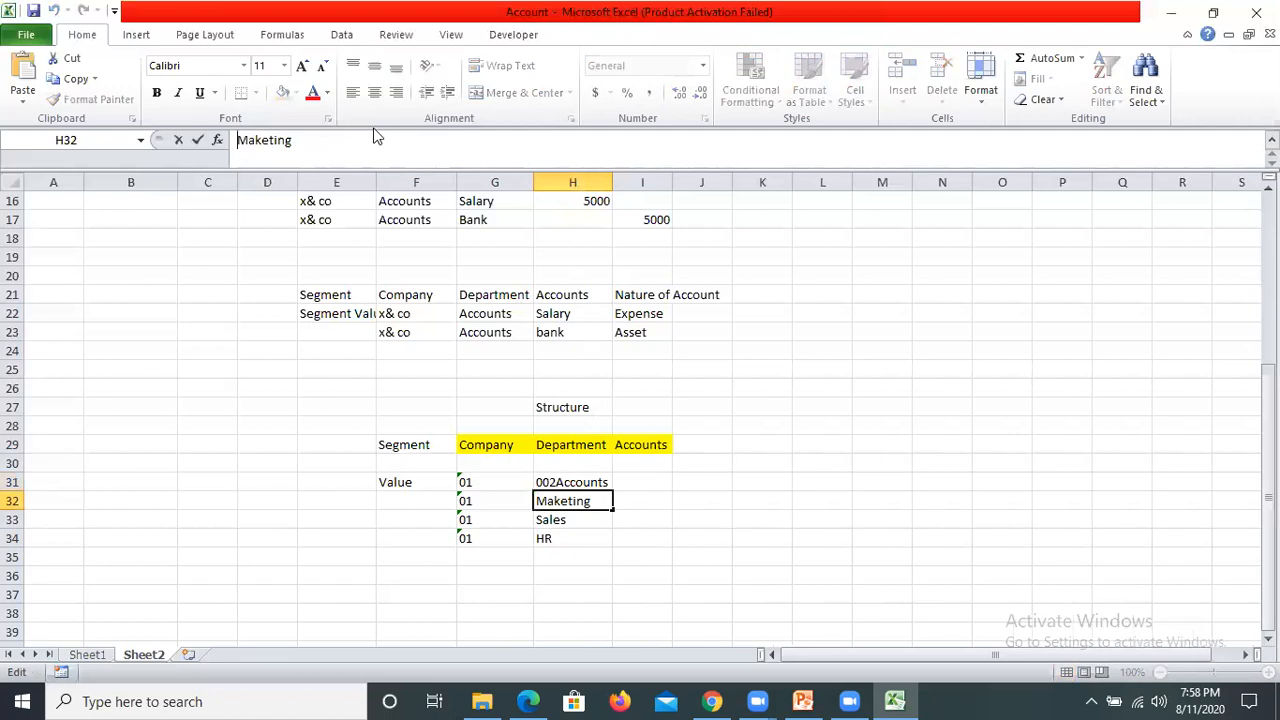
type("'003")
key("Tab")
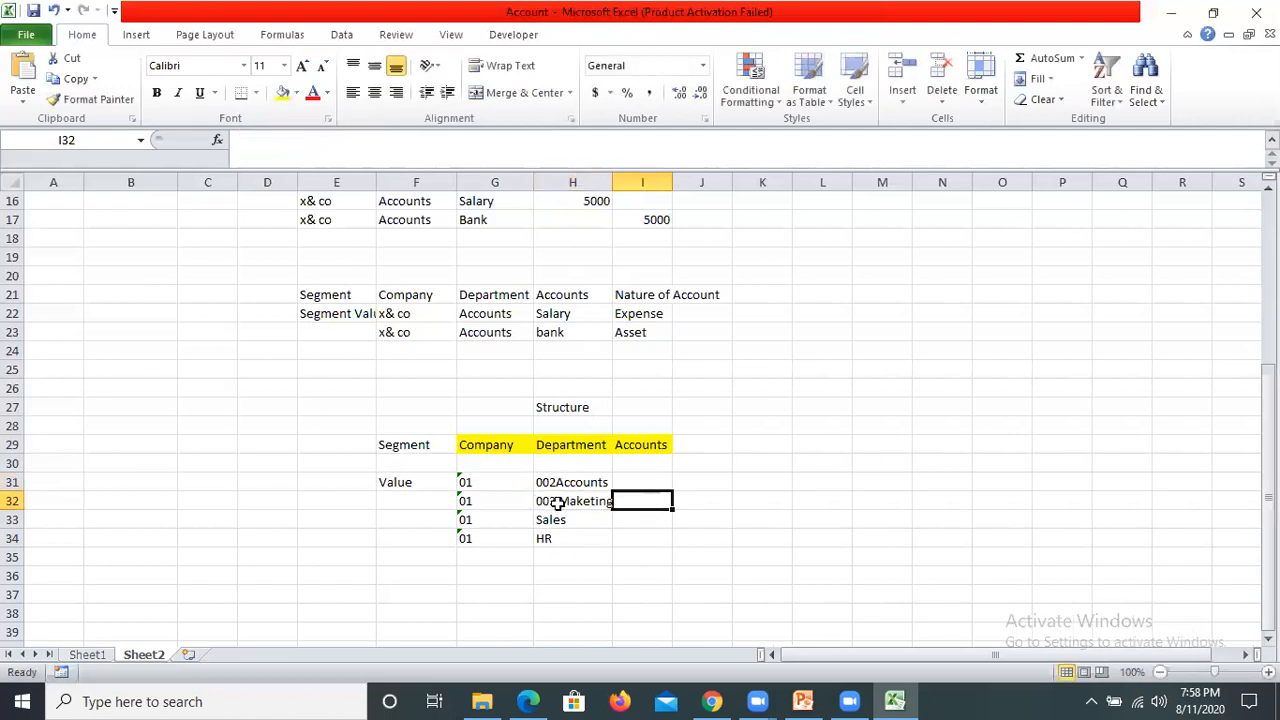
Step: Prefix the "Sales" department value in H33 with the code 004 and a space, stored as text
left_click(557, 520)
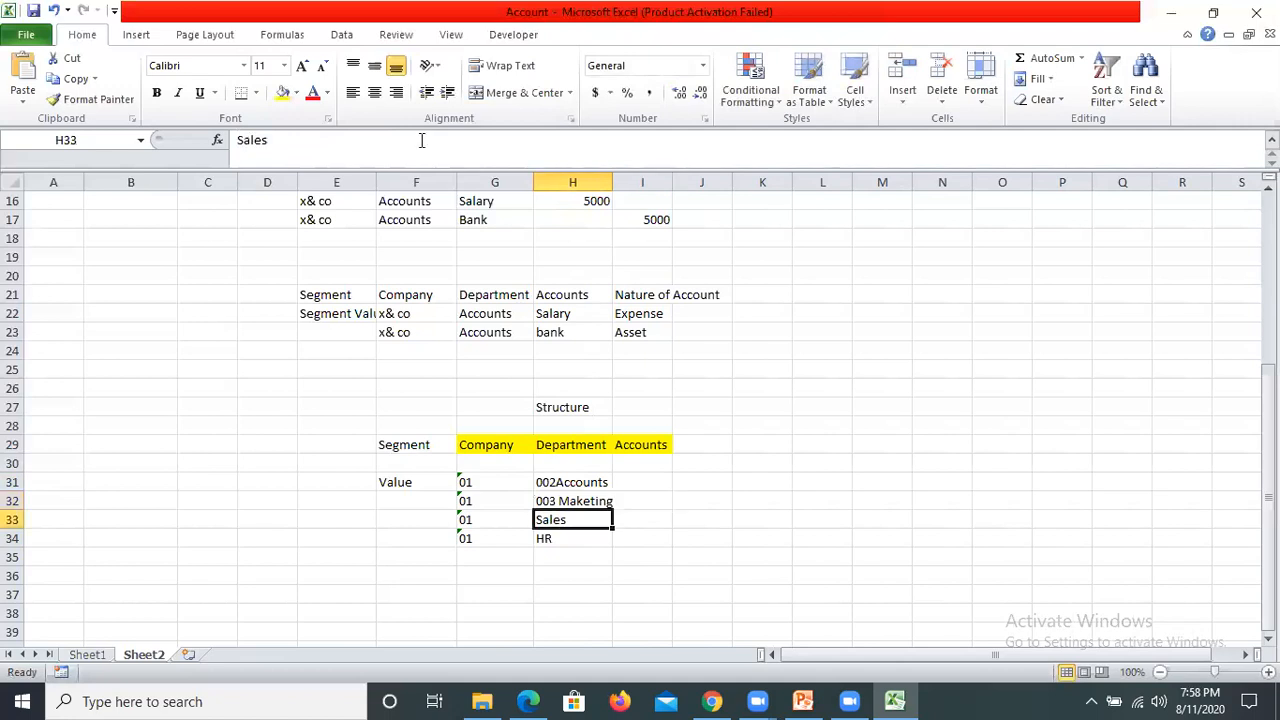
left_click(421, 140)
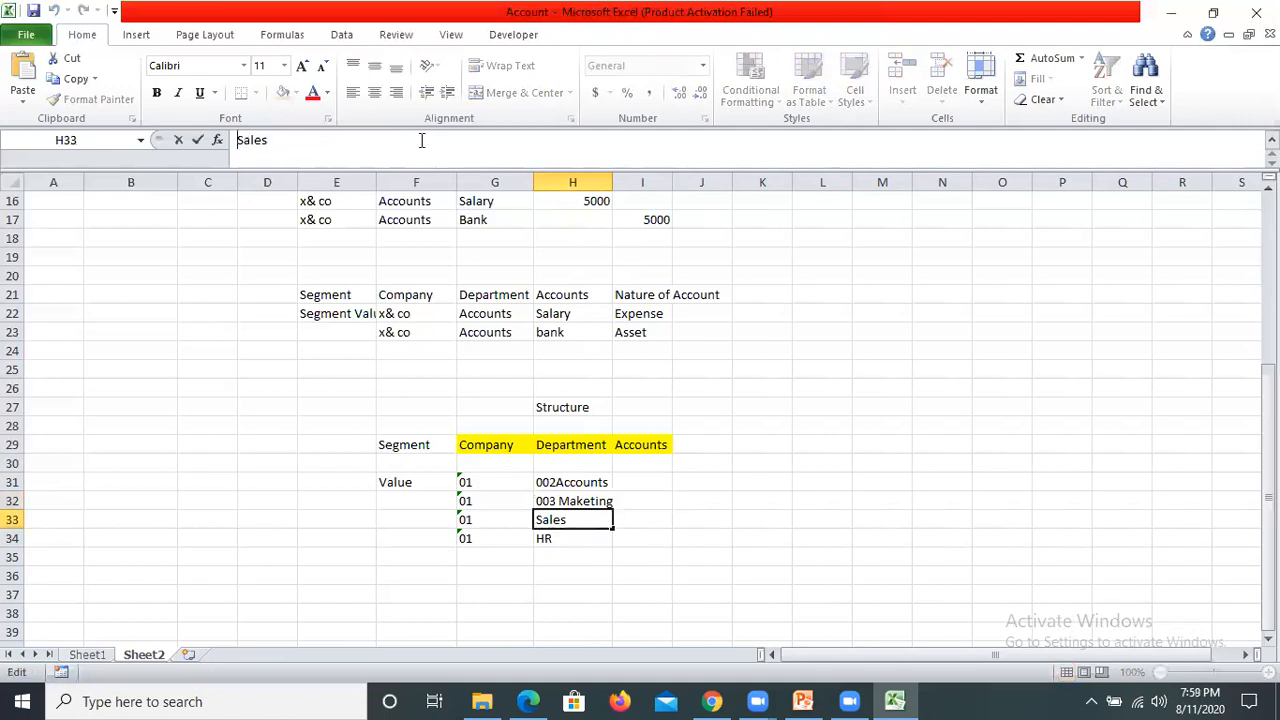
type("'004")
key("Tab")
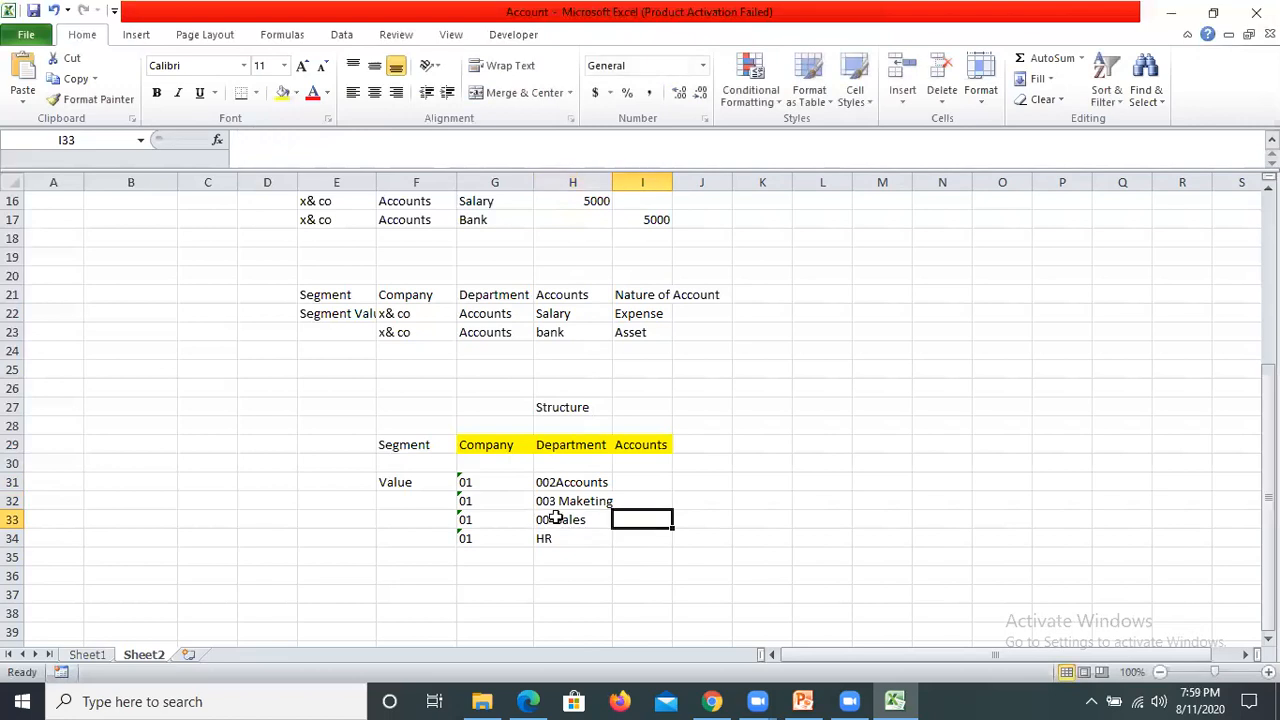
key("Left")
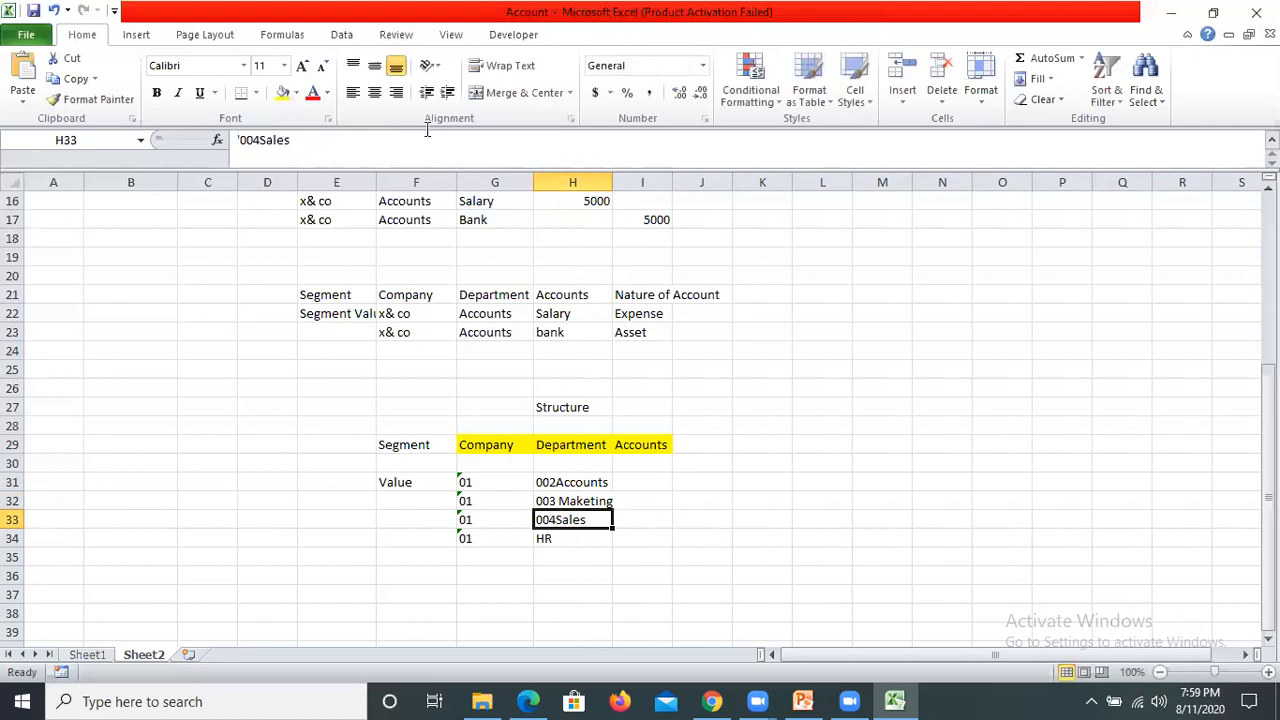
left_click(427, 130)
key("Tab")
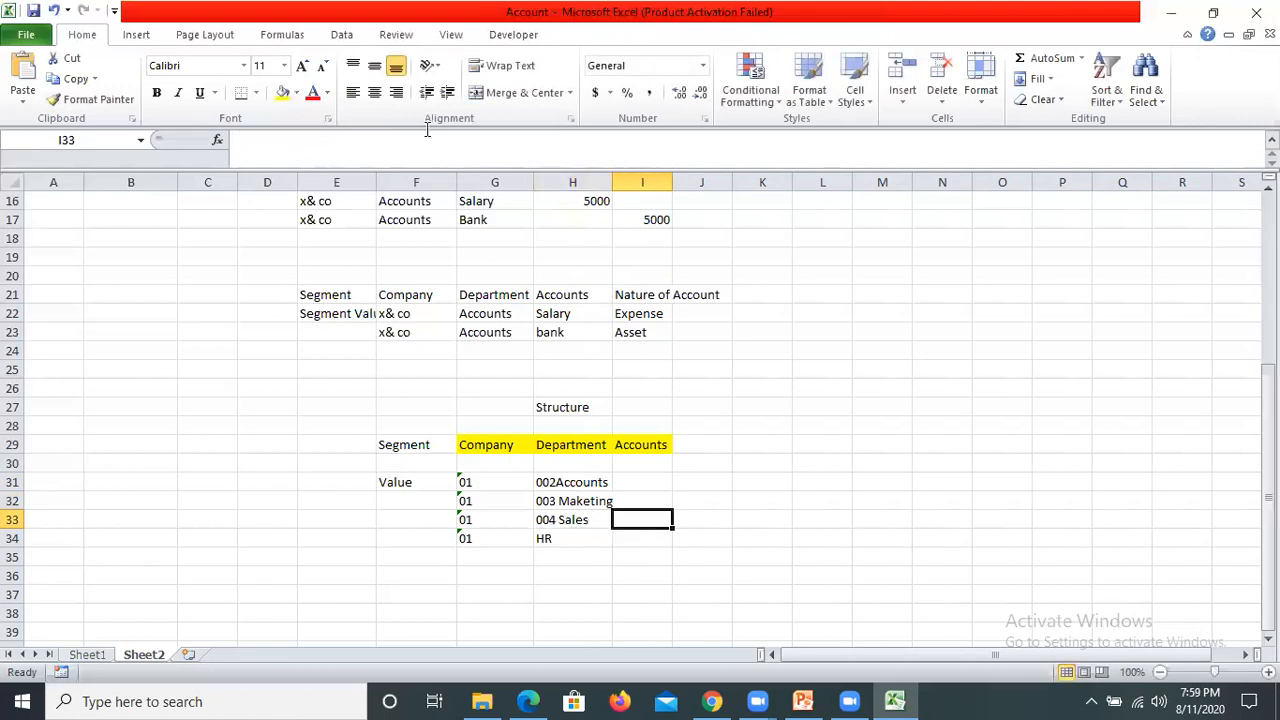
Step: Prefix the "HR" department value in H34 with the code 005, stored as text
key("Left")
key("Down")
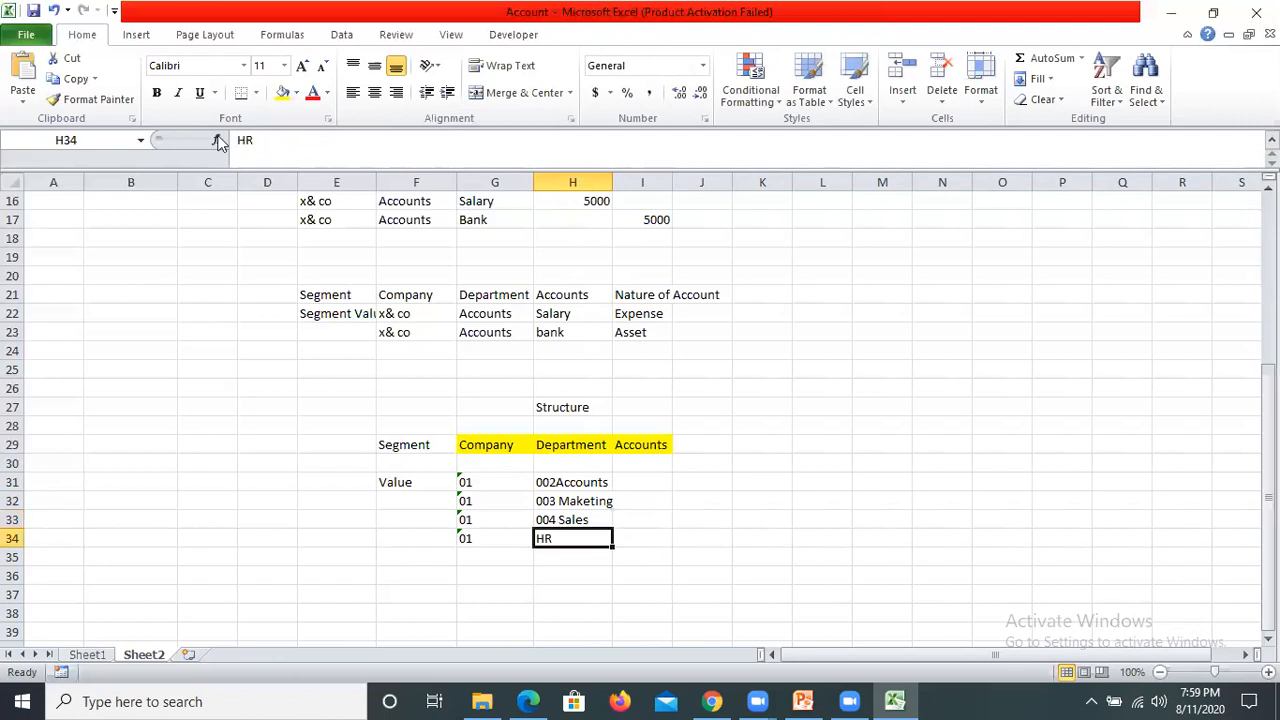
left_click(440, 142)
type("'")
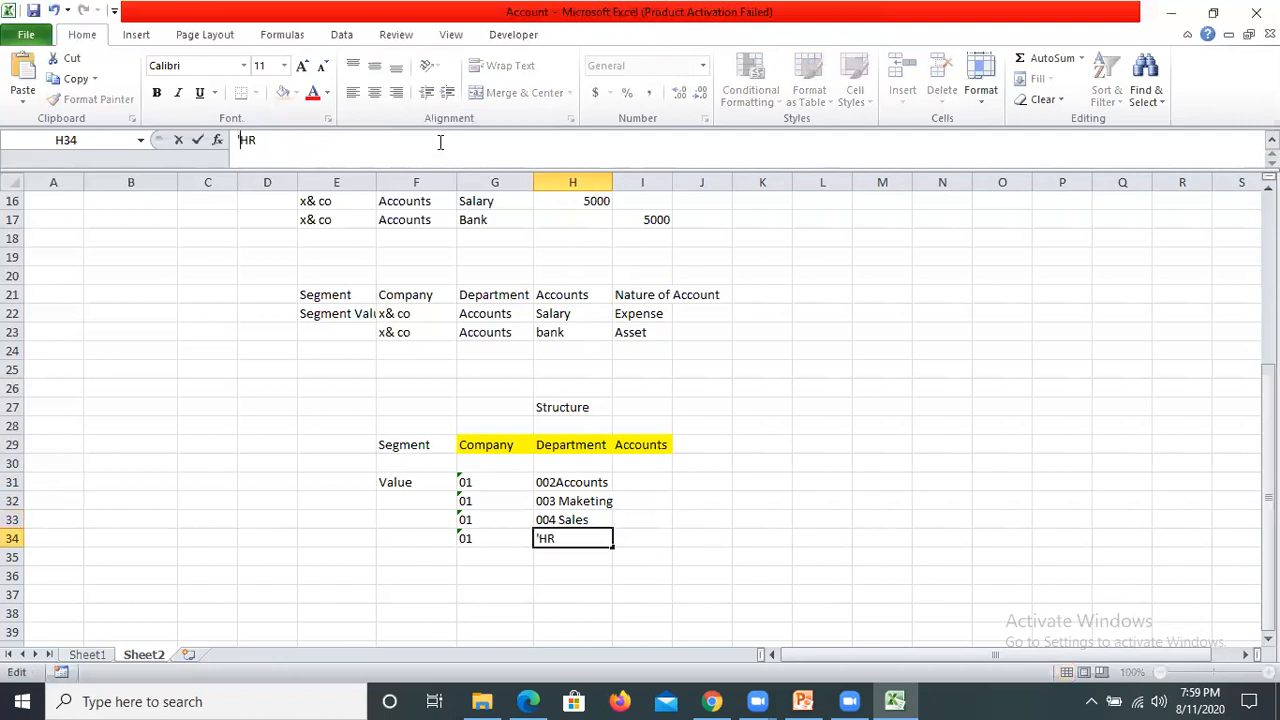
type("005")
key("Tab")
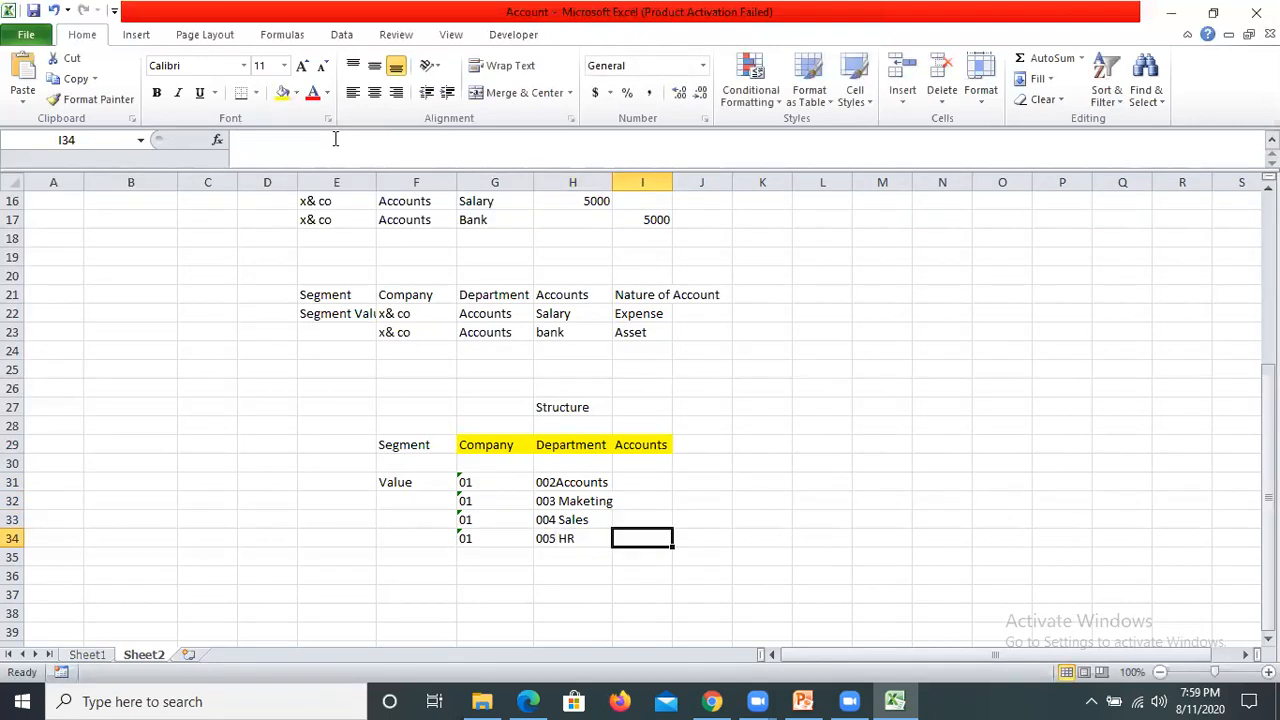
Step: Enter the account value 1001 in I31, under the Accounts segment heading
left_click(584, 467)
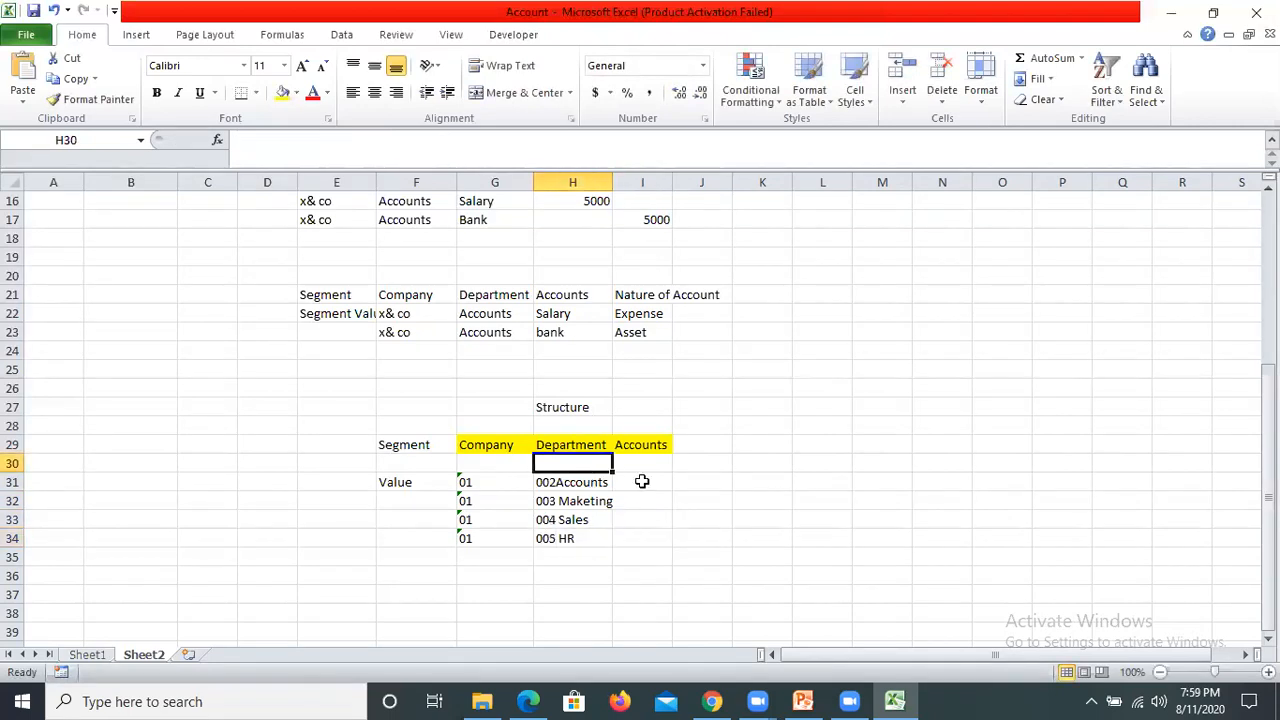
left_click(642, 481)
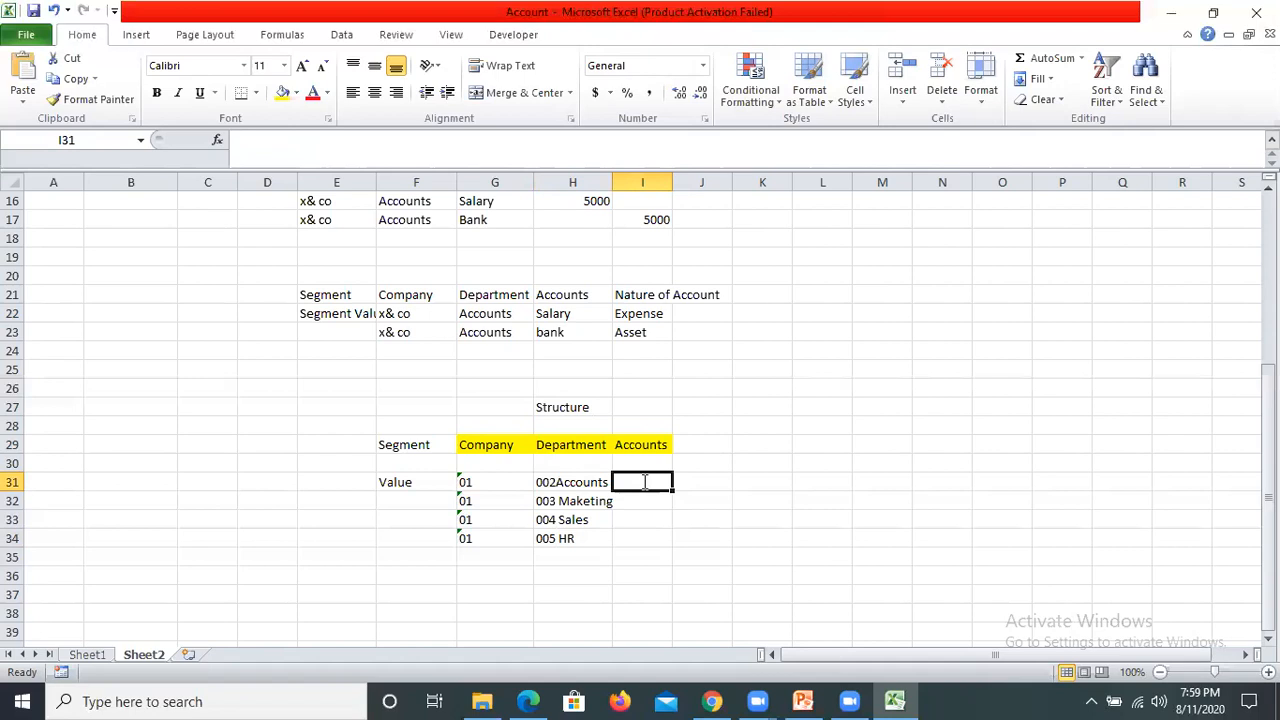
type("sA")
key("BackSpace")
key("BackSpace")
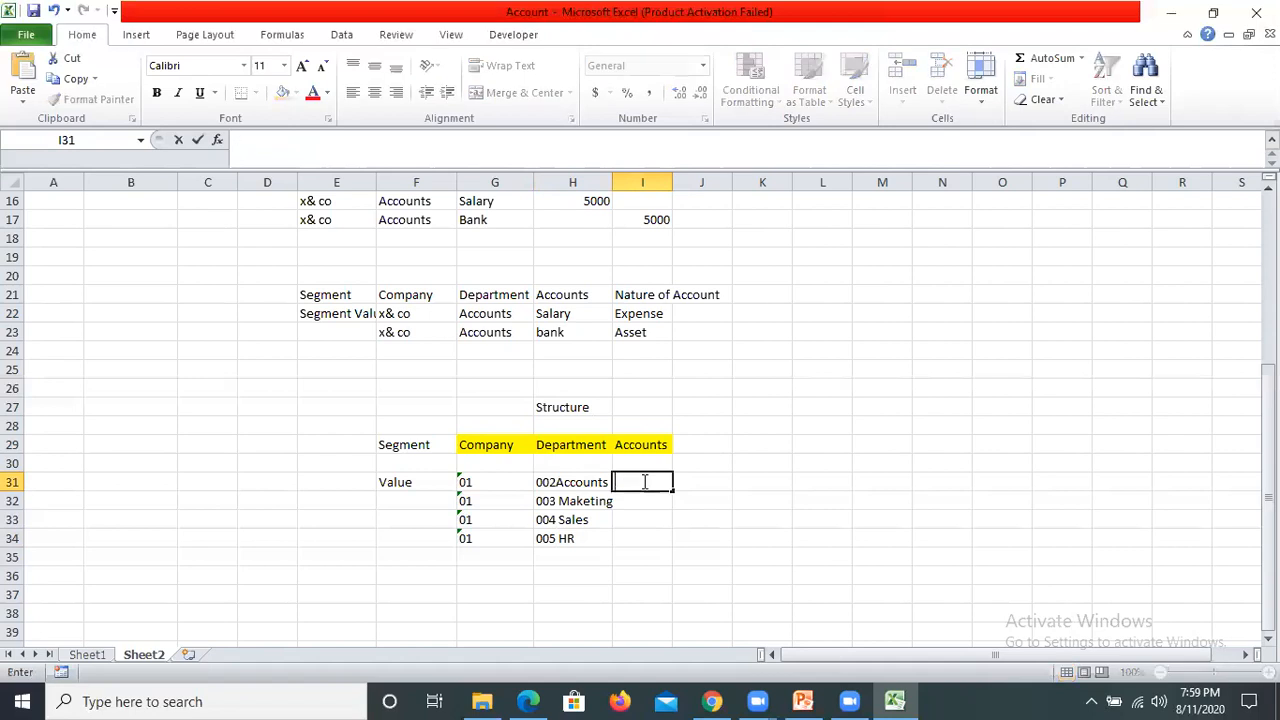
type("1001")
key("Tab")
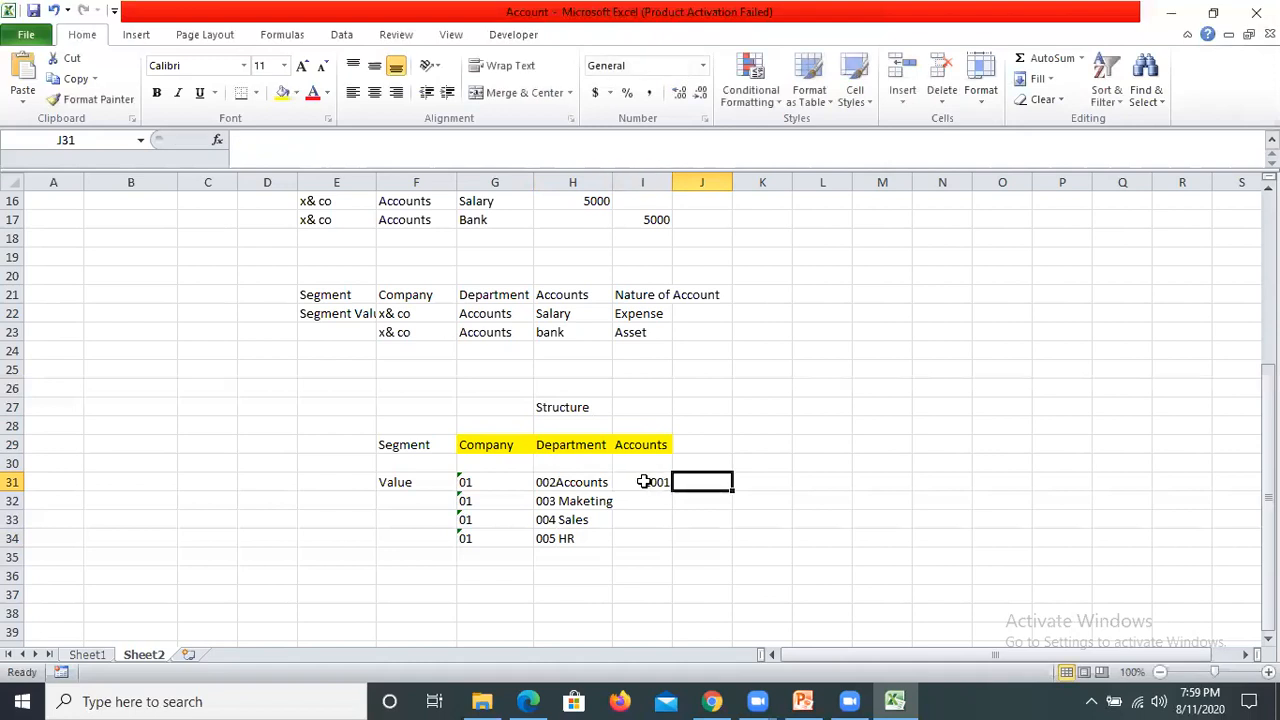
Step: Enter the account name "Capital" in J31, beside the account value 1001
type("sA")
key("BackSpace")
key("BackSpace")
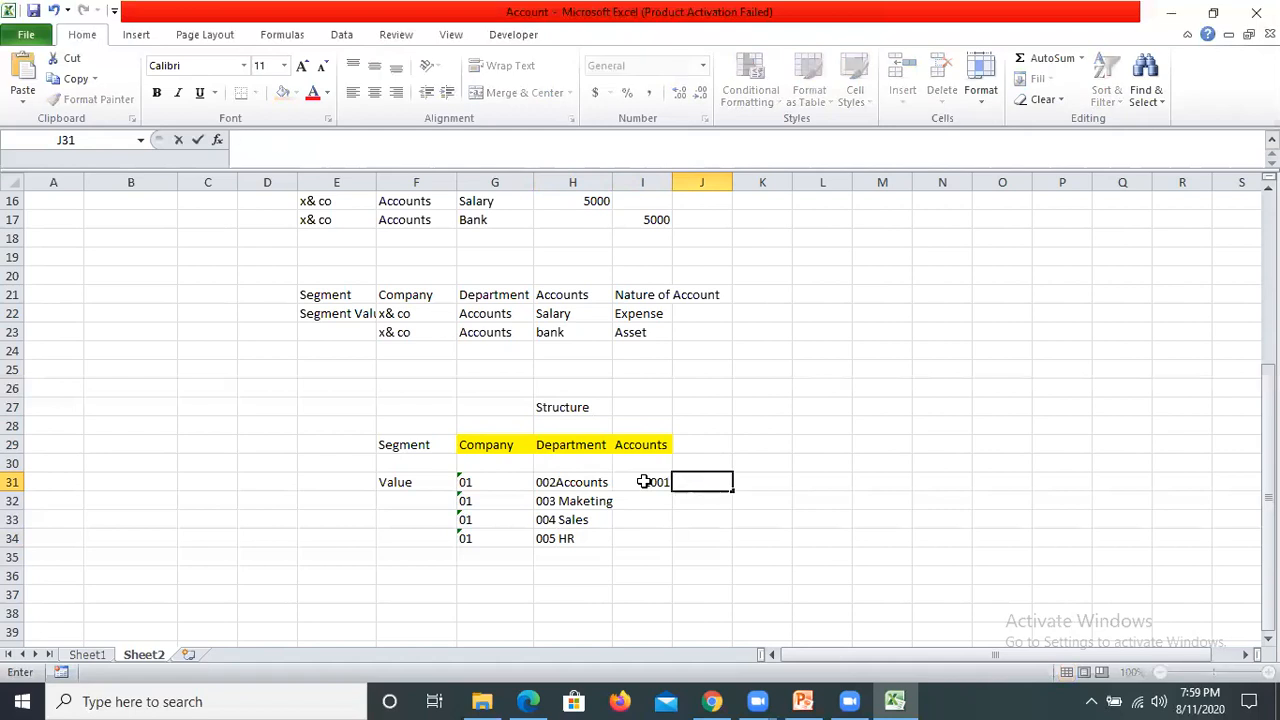
type("ca")
key("BackSpace")
key("BackSpace")
type("CAPIT")
key("BackSpace")
key("BackSpace")
key("BackSpace")
type("pital")
key("Tab")
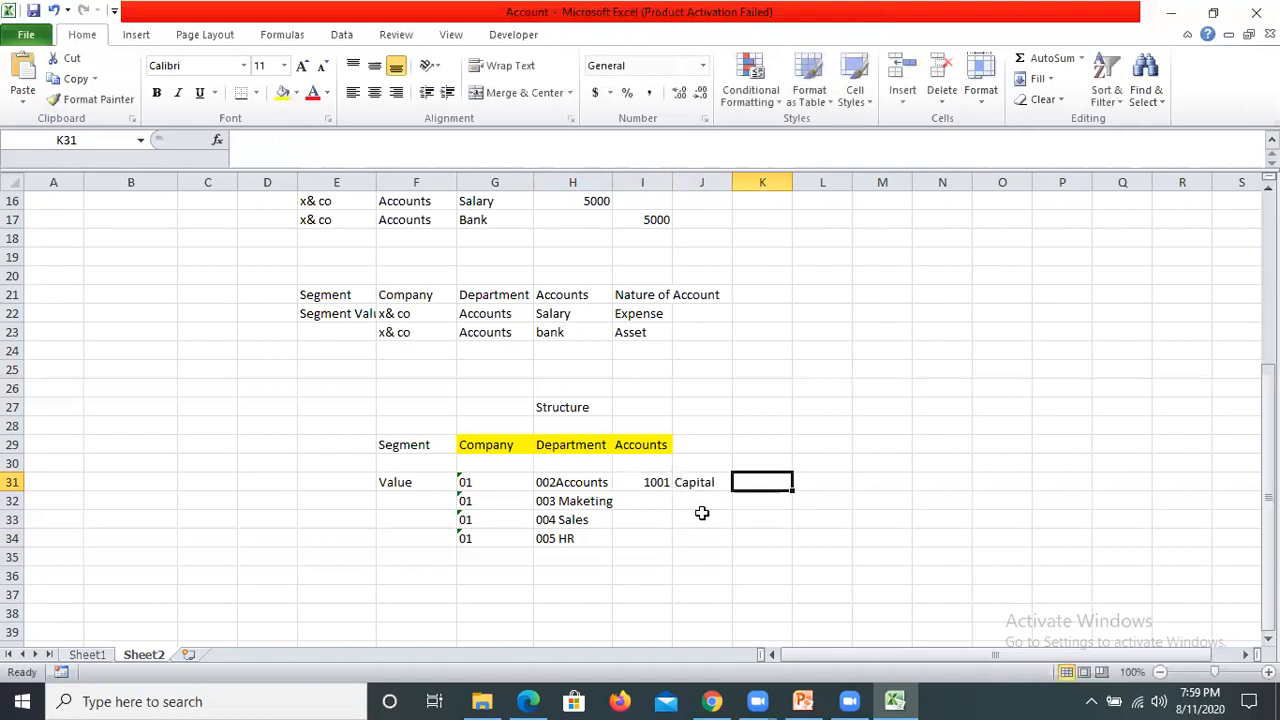
Step: Enter the account value 2001 in I32, on the Maketing row
key("Left")
key("Left")
key("Tab")
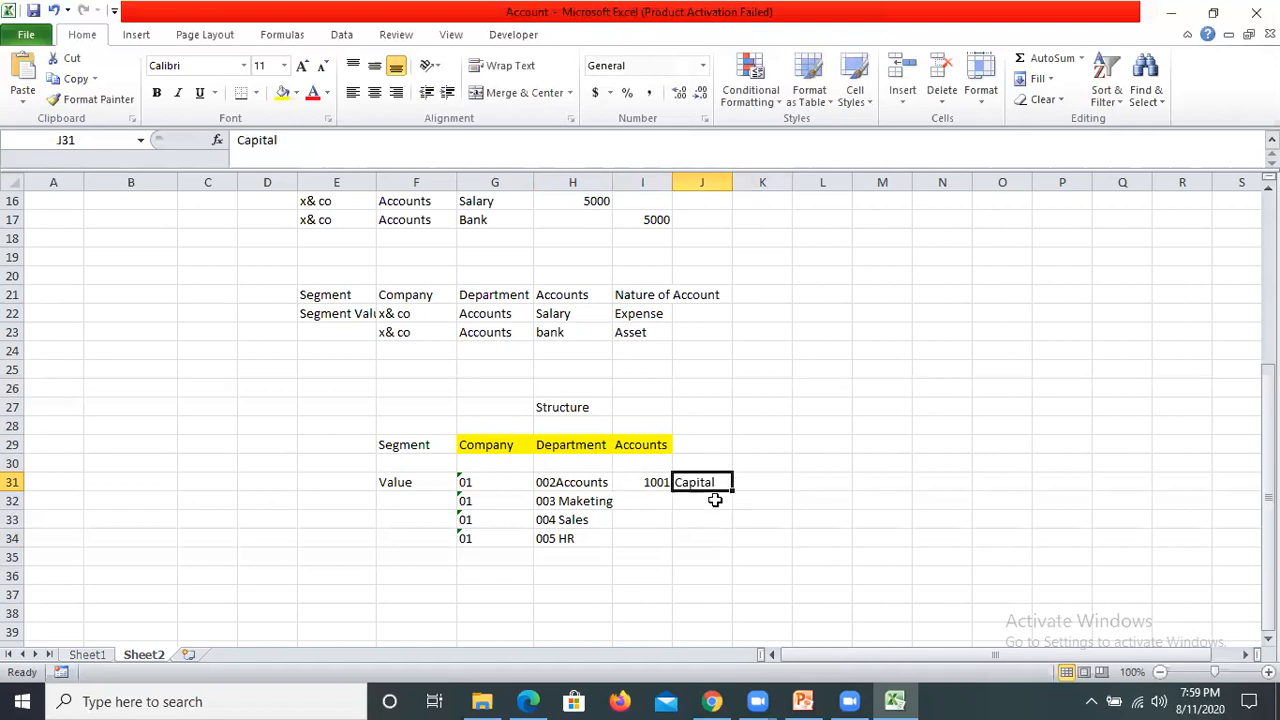
key("Return")
type("2001")
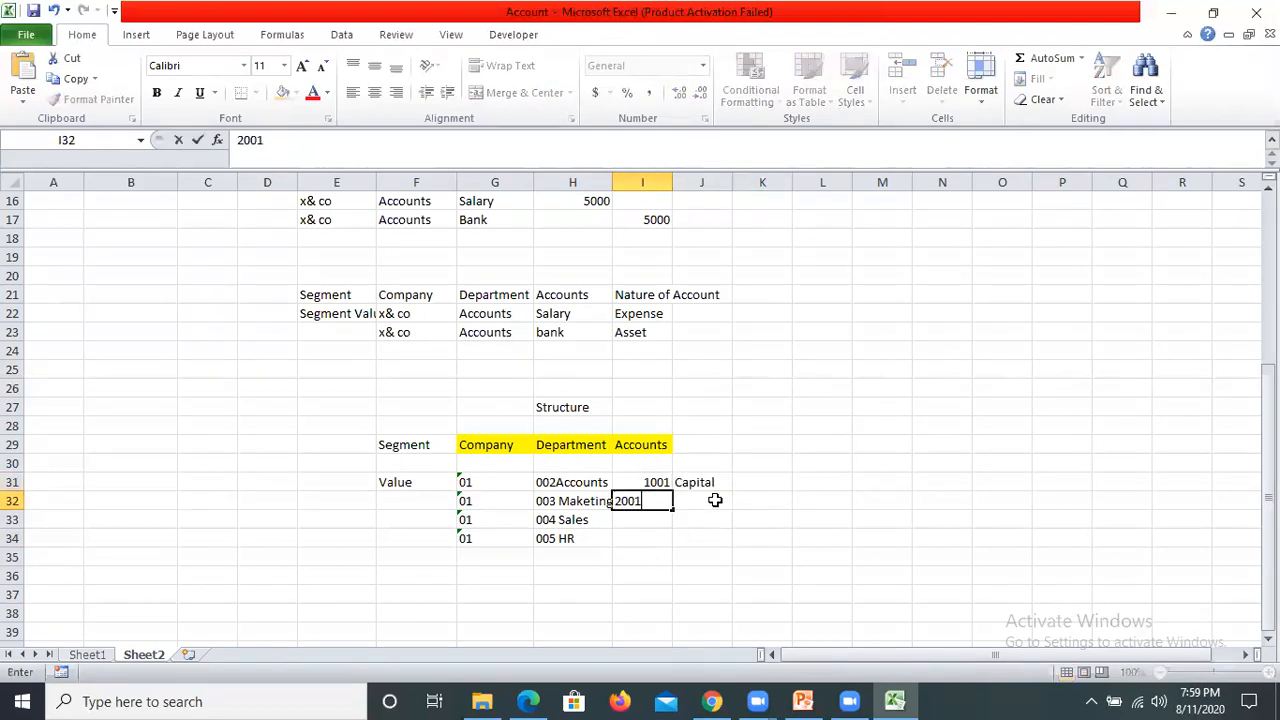
left_click(715, 500)
Step: Move the "Capital" label from J31 to K31
key("Up")
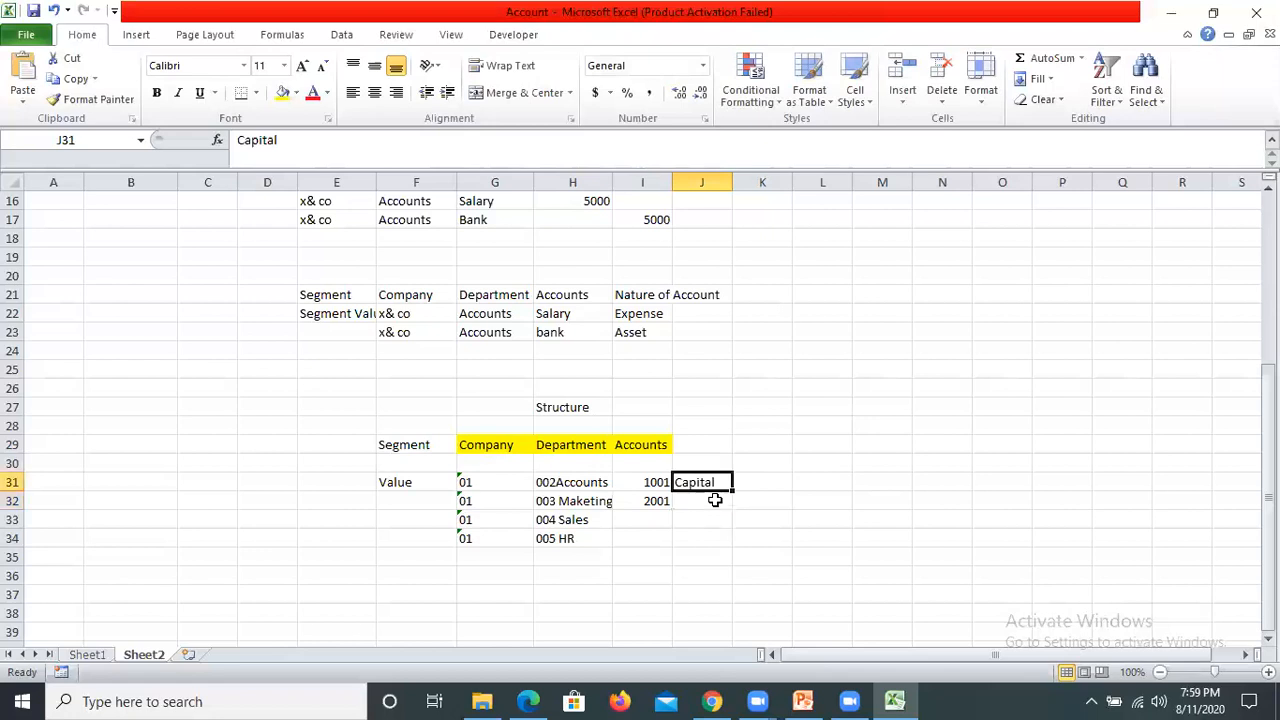
key("ctrl+c")
key("Right")
key("ctrl+v")
key("Left")
key("Left")
left_click(715, 500)
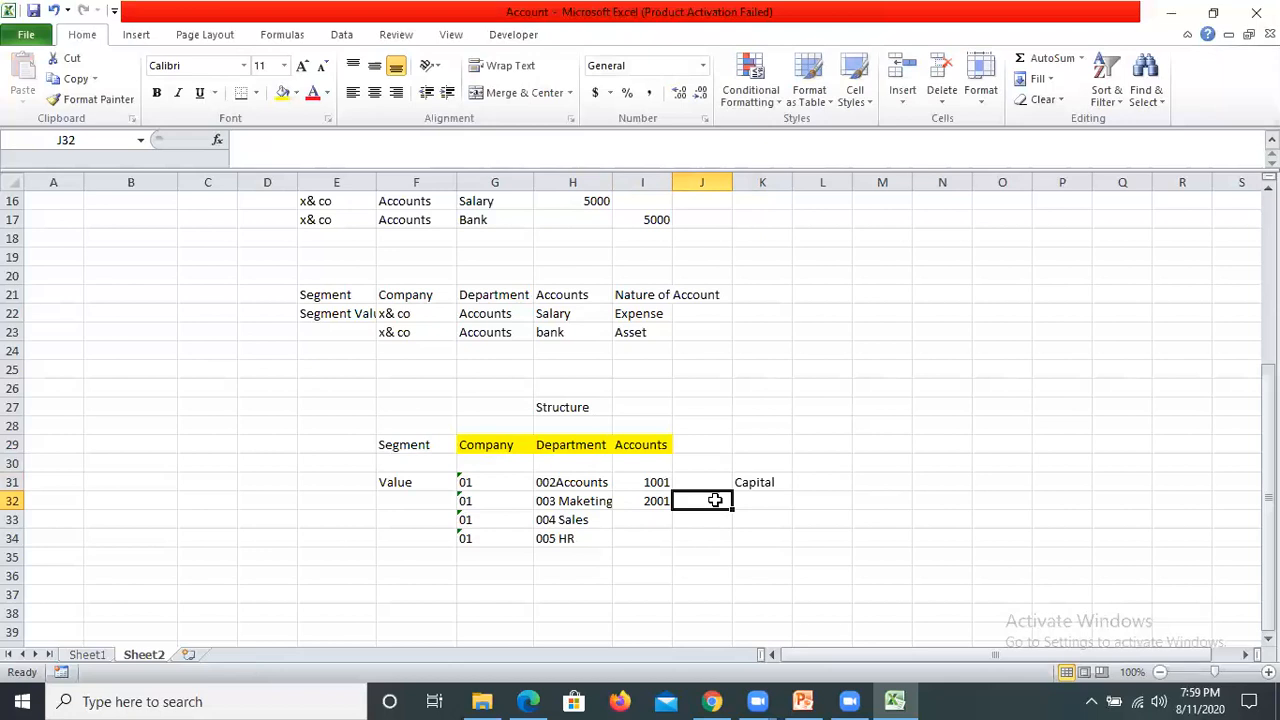
Step: Move the "Capital" label from K31 back to J31
key("Up")
key("Right")
key("ctrl+c")
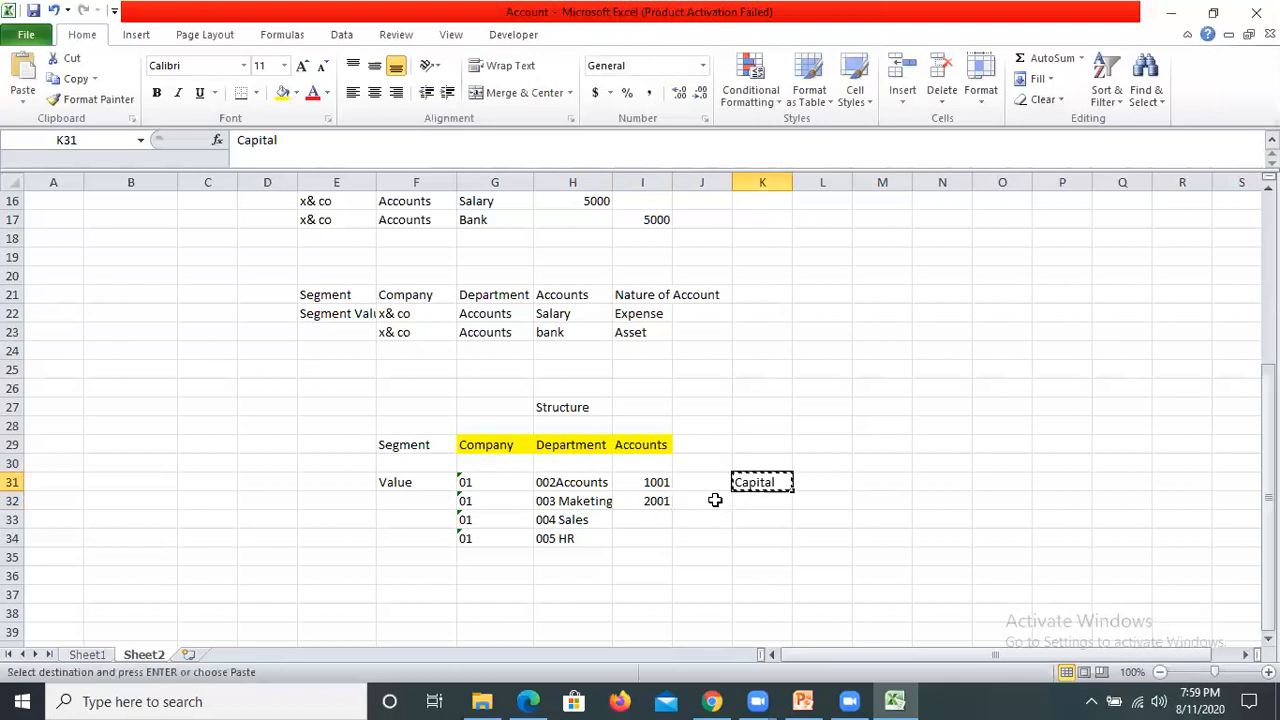
key("Left")
key("ctrl+v")
Step: Enter the account nature "Equity" in K31, beside the Capital account
key("Right")
type("Equity")
left_click(715, 500)
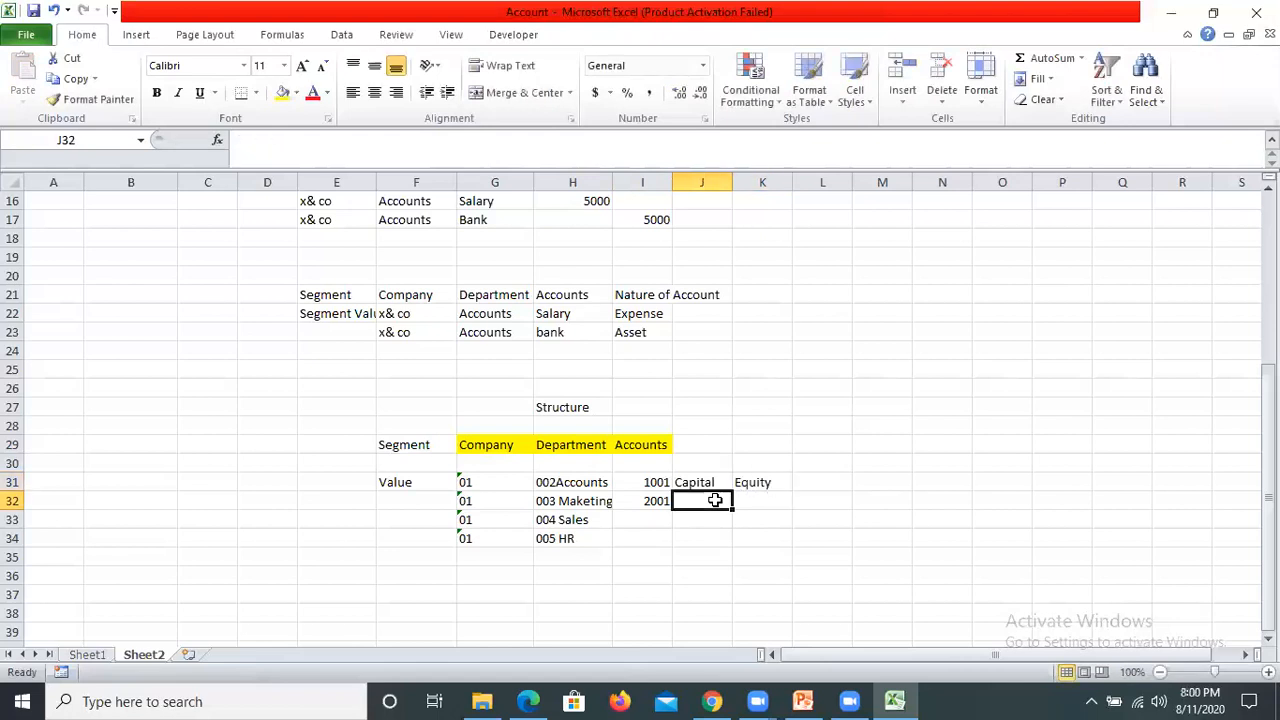
type("Asset")
key("Escape")
type("F")
key("BackSpace")
key("Tab")
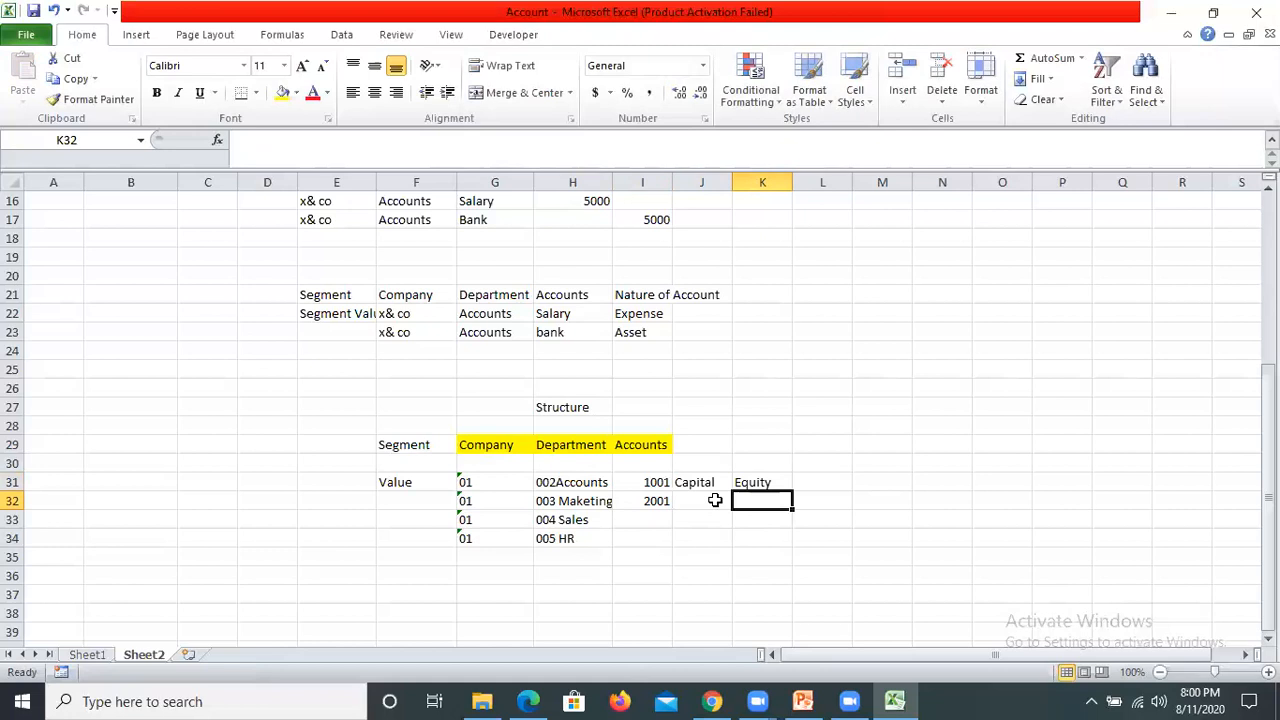
Step: For account 2001, enter the nature "Asset" in K32 and the account name "Bank" in J32
type("Asset")
left_click(715, 500)
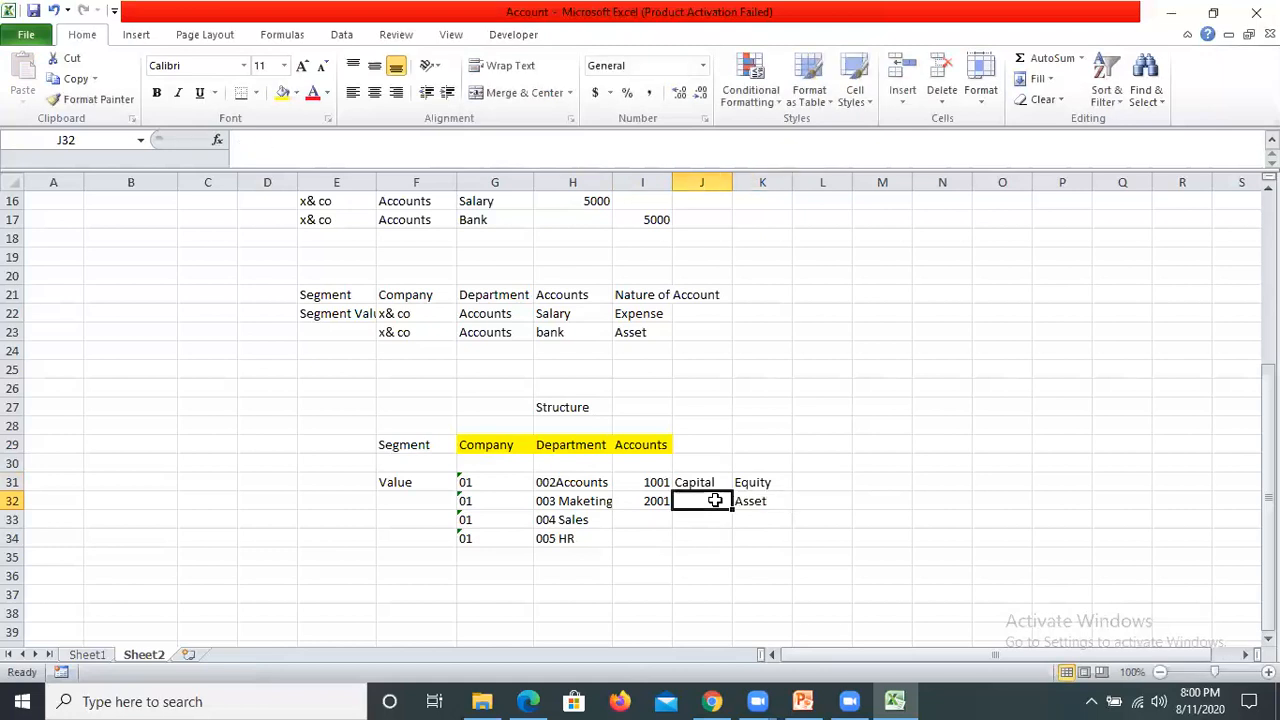
key("Left")
key("Down")
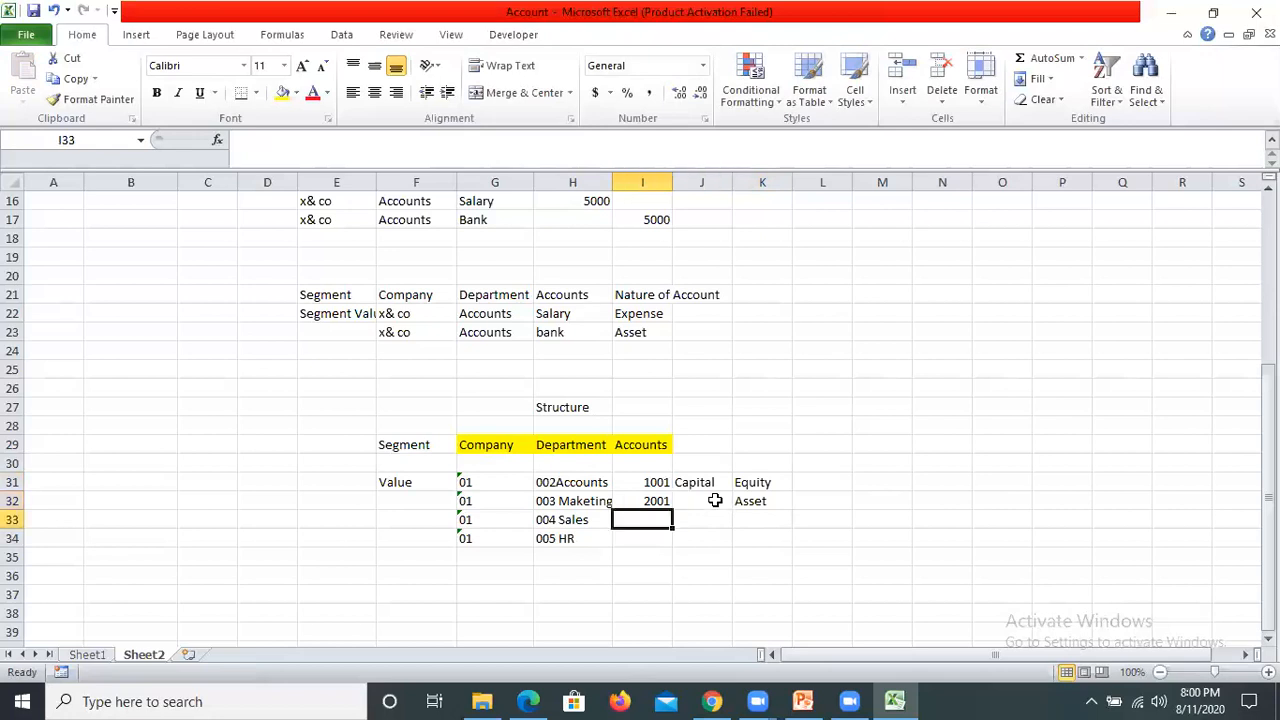
left_click(715, 500)
type("Bank")
Step: Enter the account value 2003 in I33 and its nature "Liability" in K33, leaving J33 empty
key("Left")
key("Down")
type("2003")
key("Tab")
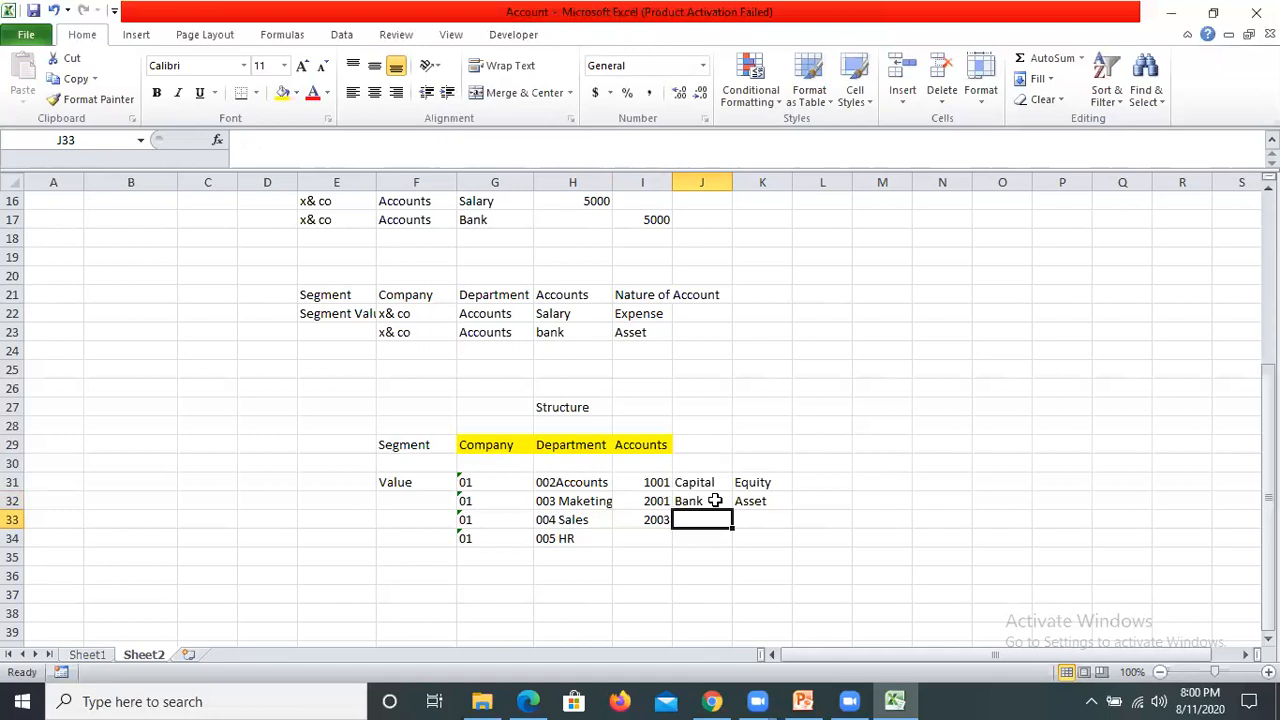
key("Tab")
type("Liab")
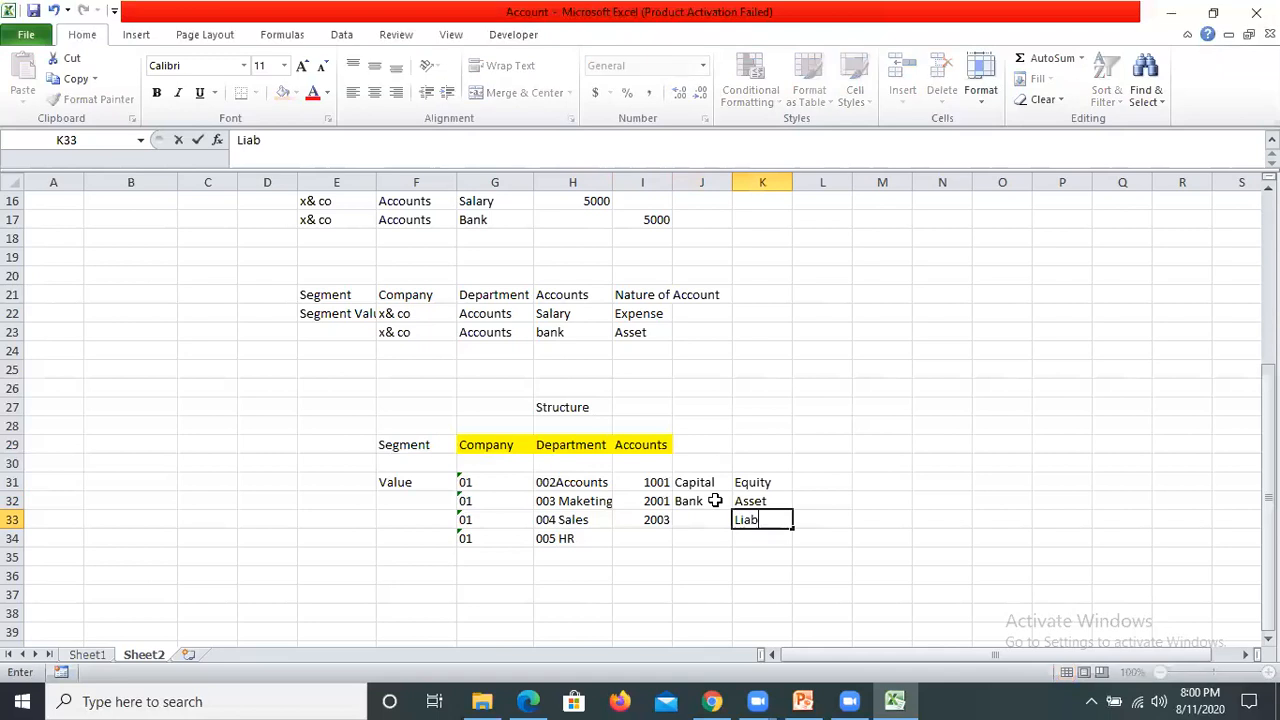
type("ility")
key("Tab")
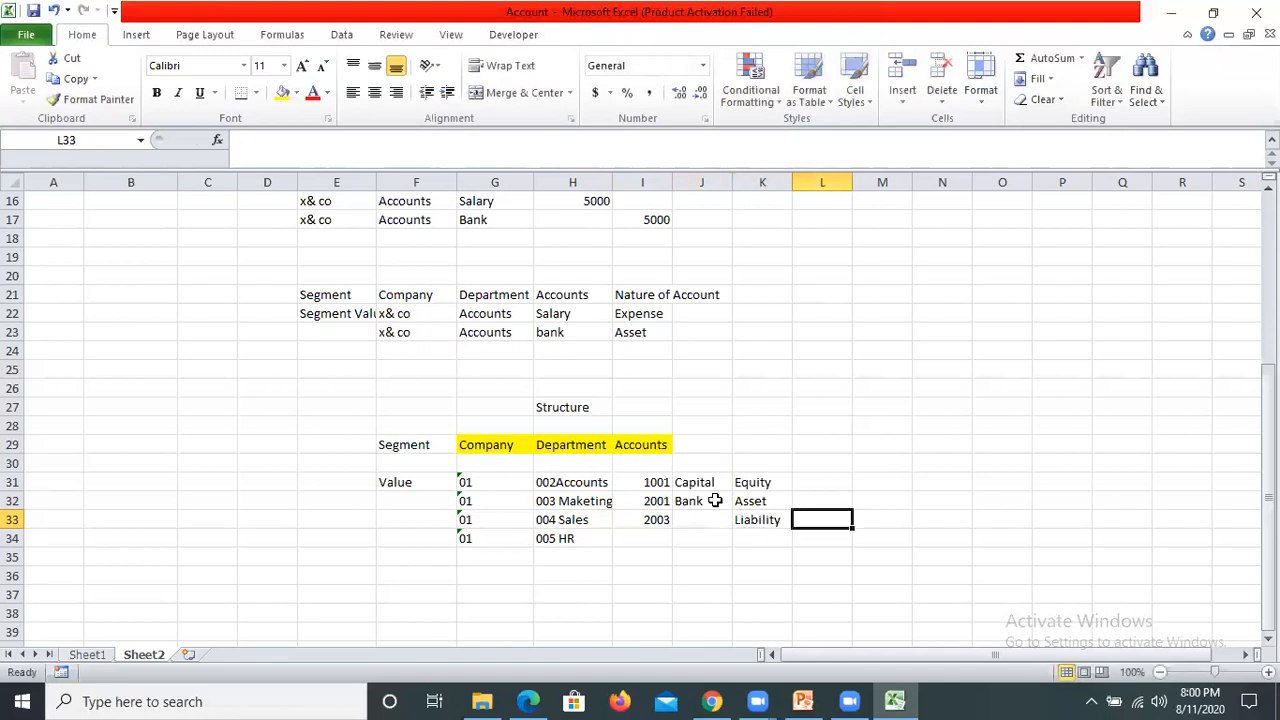
Step: Enter the account value 2004 in I34 and its nature "Income" in K34, leaving J34 empty
key("Return")
type("2004")
key("Tab")
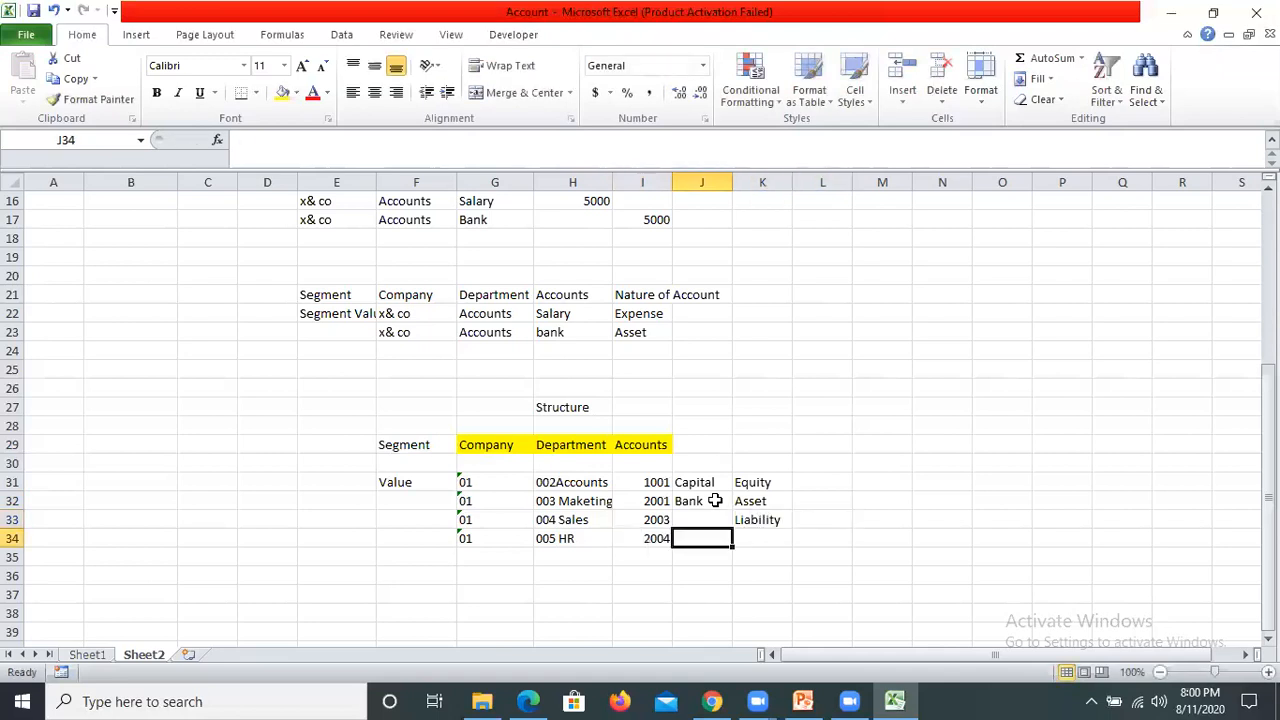
key("Tab")
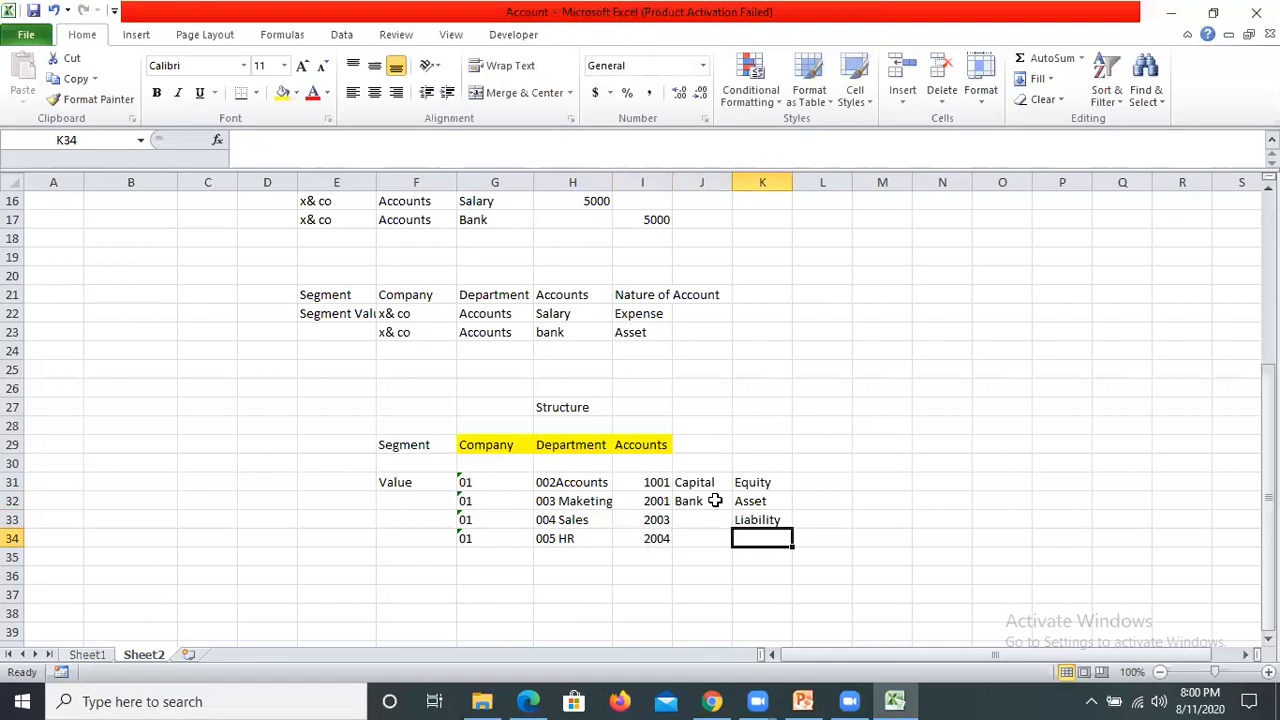
type("Income")
key("Return")
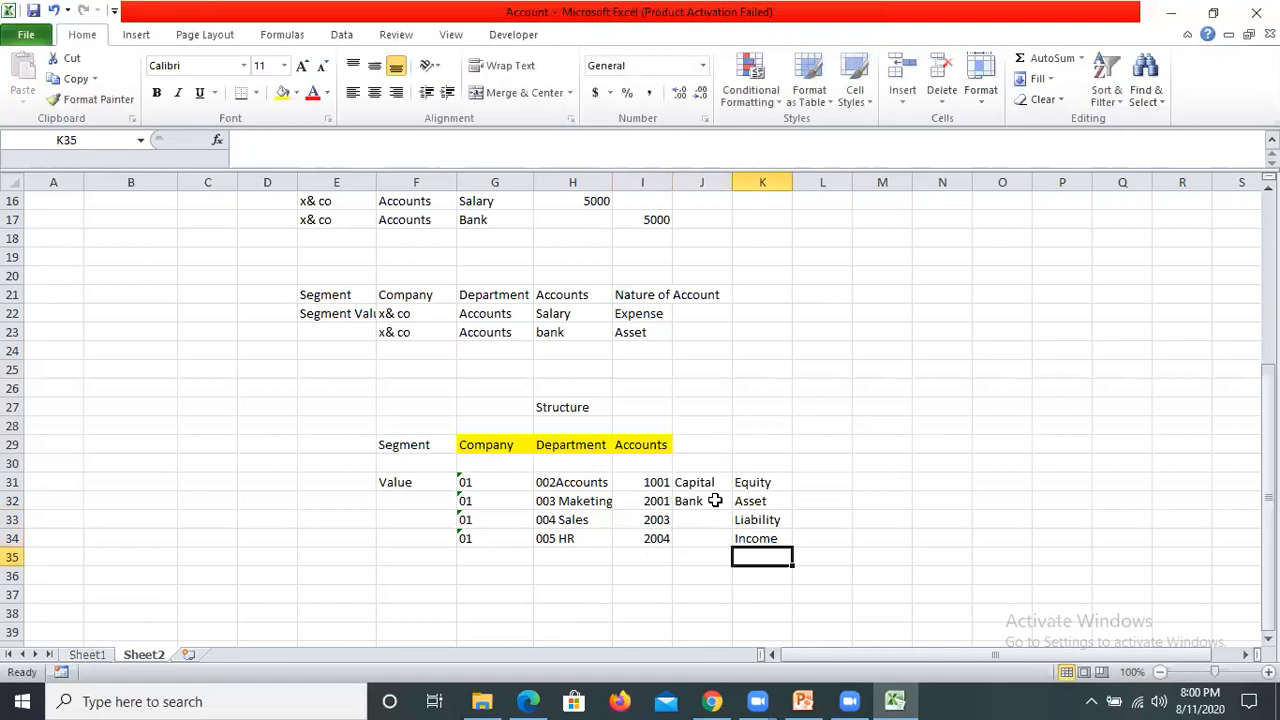
Step: Change the account value of the Liability row in I33 to 3001
key("Up")
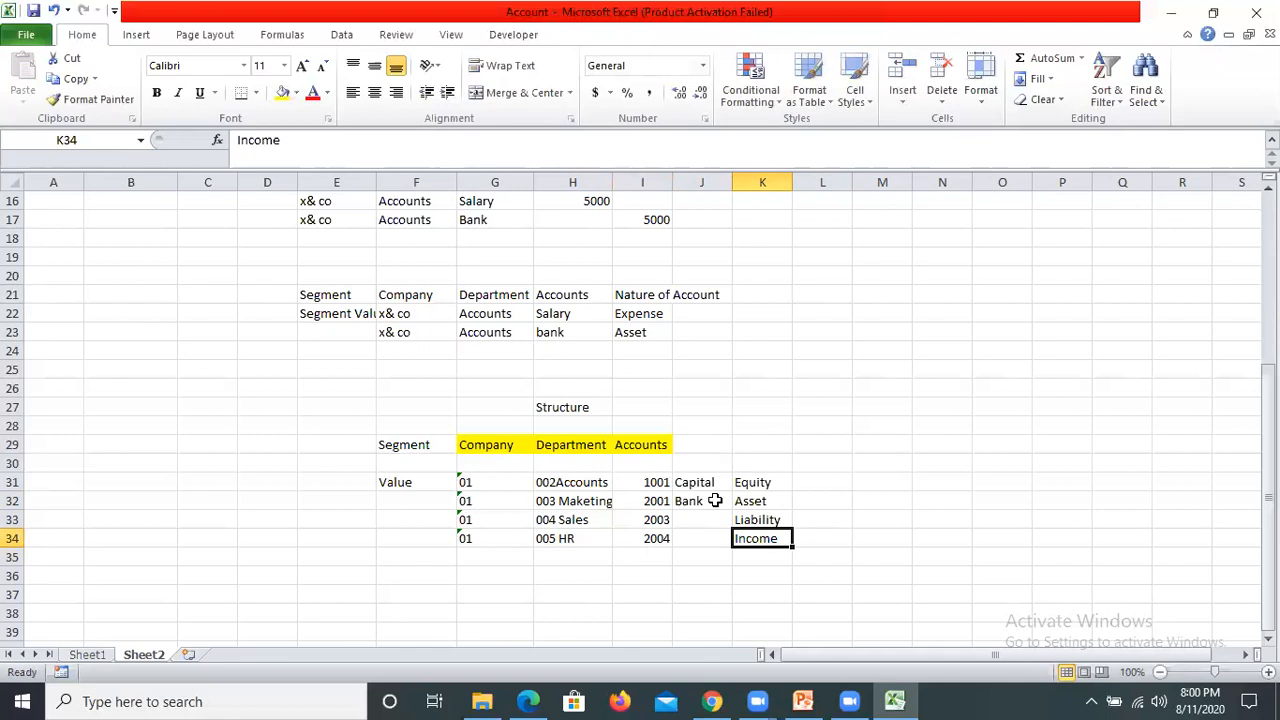
key("Down")
key("Left")
key("Left")
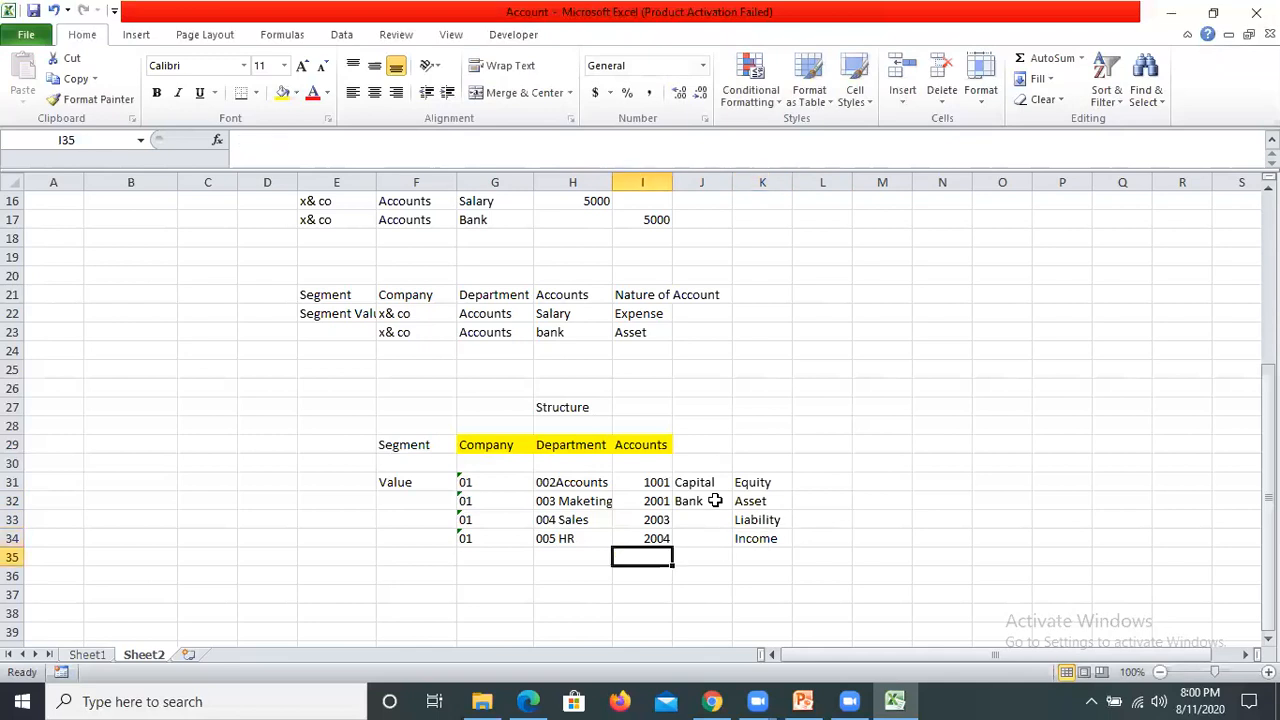
key("Up")
key("Up")
type("30021")
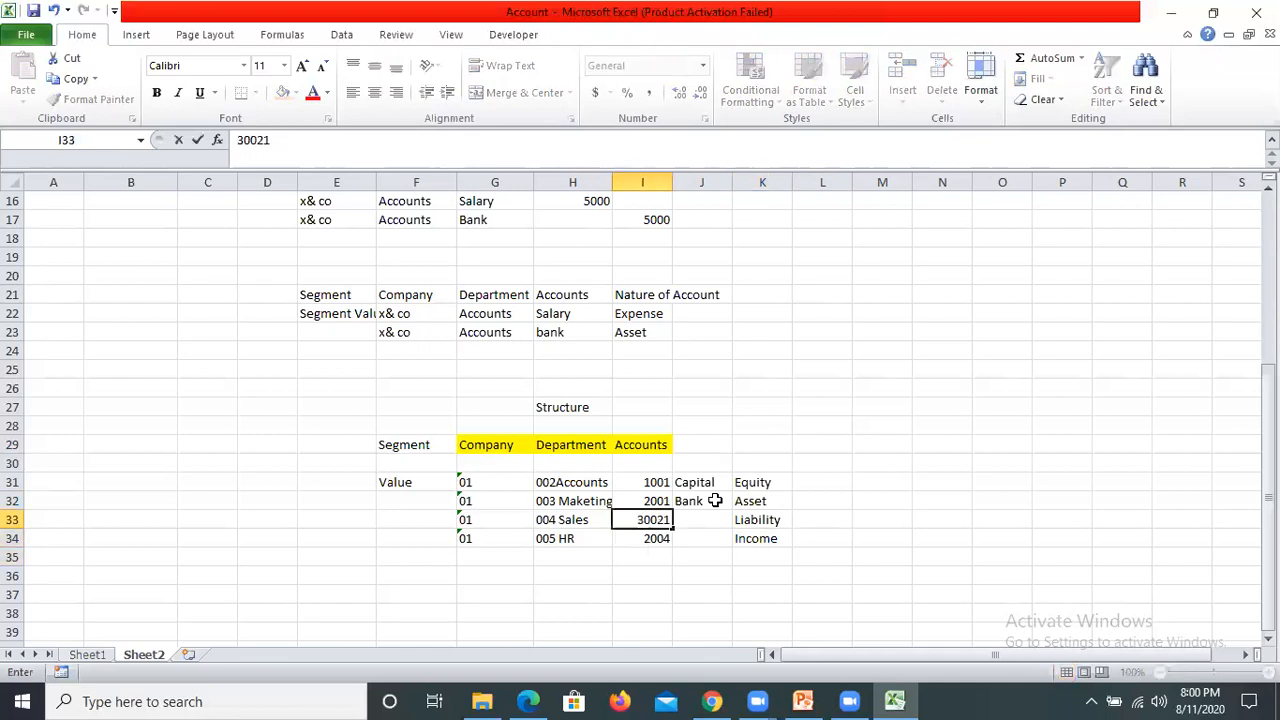
key("BackSpace")
key("BackSpace")
type("1")
key("Return")
Step: Change the account value of the Income row in I34 to 4001
key("Right")
key("Left")
type("4001")
key("Return")
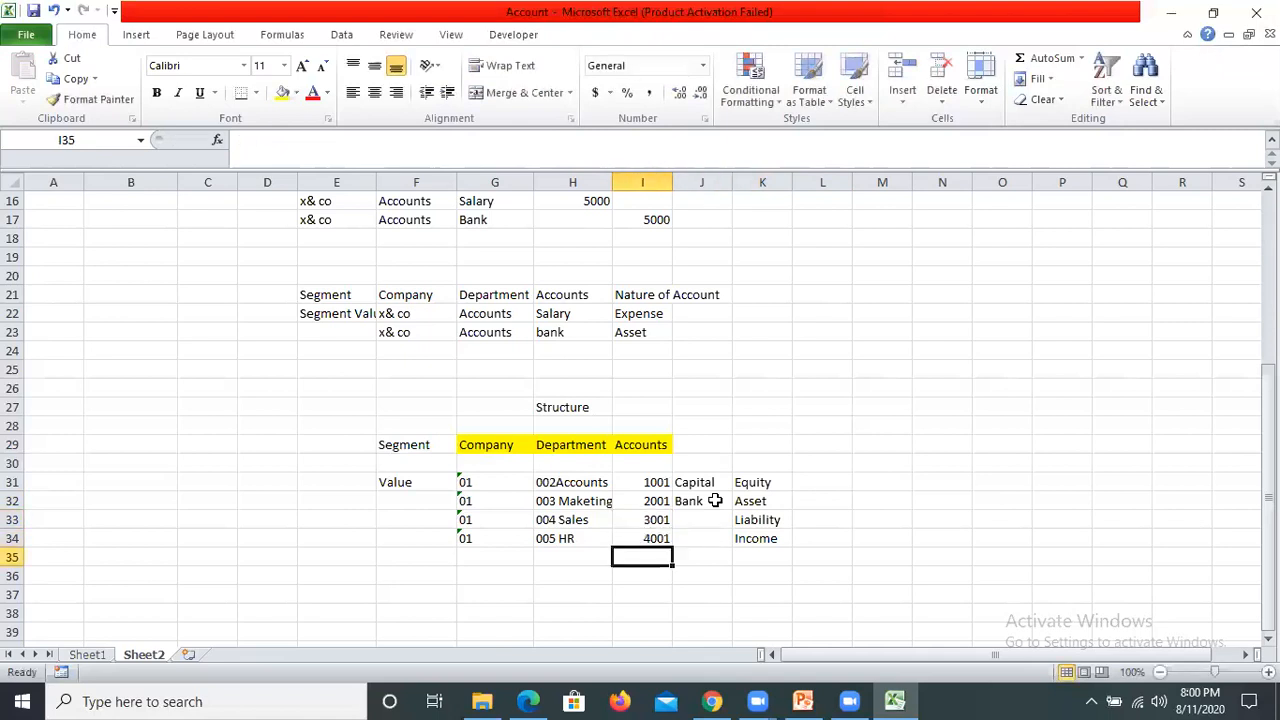
Step: Enter the account value 5001 in I35 and its nature "Expense" in K35, leaving J35 empty
type("5001")
key("Tab")
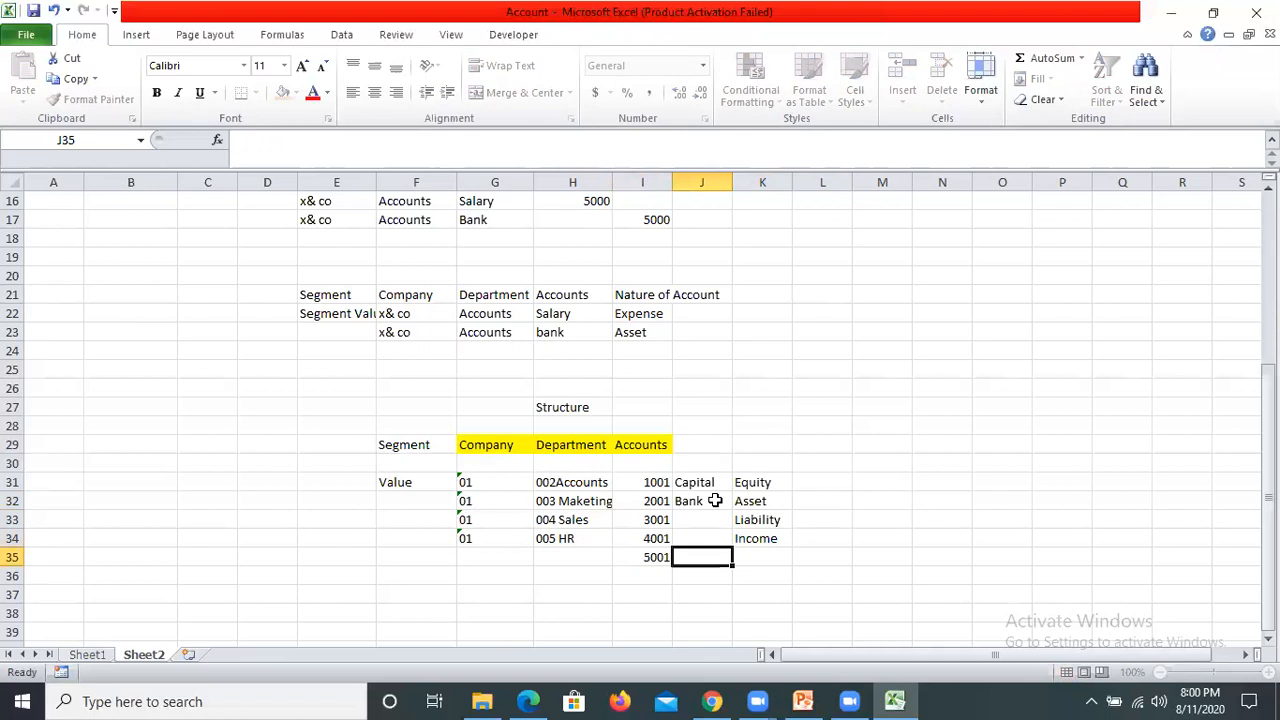
key("Right")
type("Expense")
key("Tab")
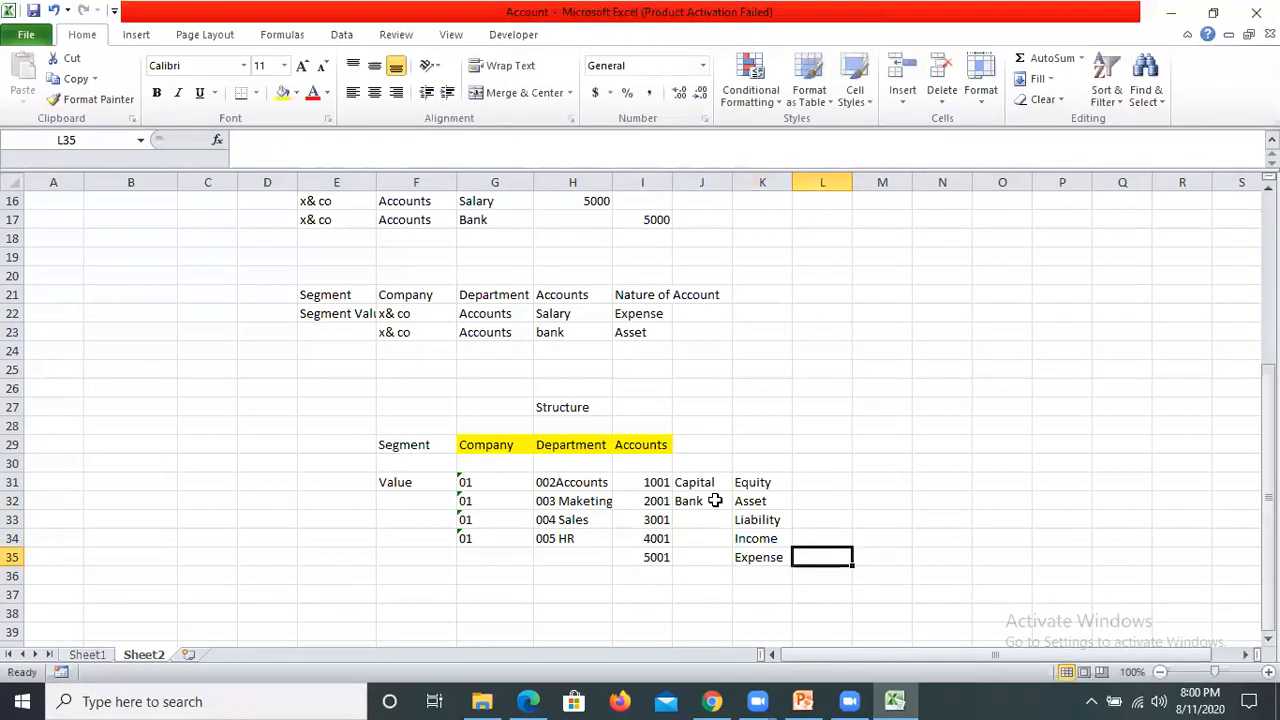
Step: Enter the account name "Salary" in J35 for the Expense row
key("Up")
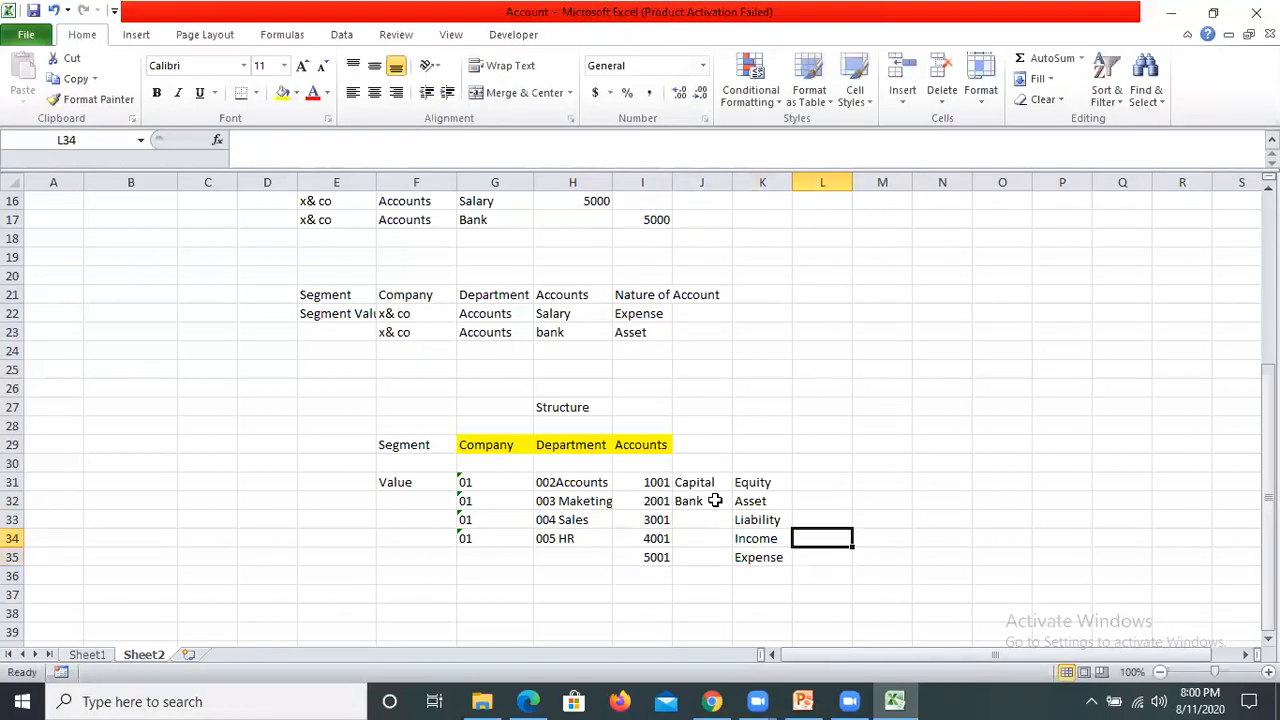
key("Up")
key("Left")
key("Left")
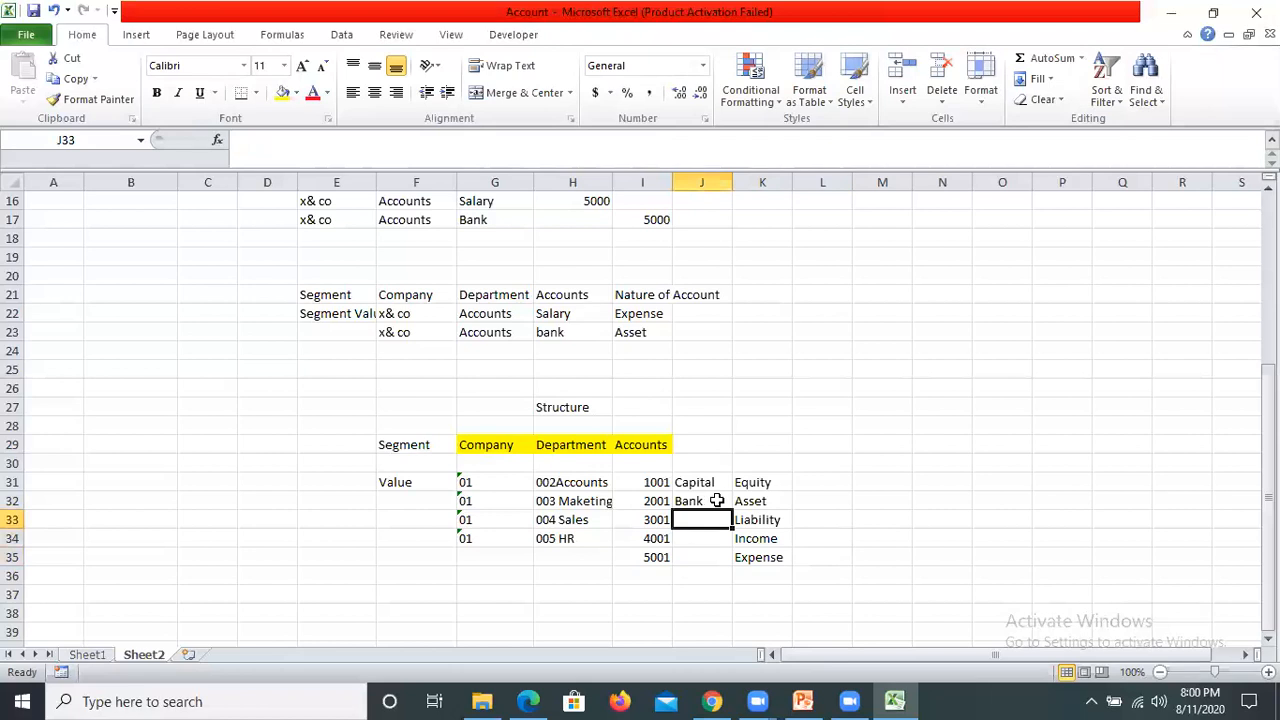
key("Down")
key("Down")
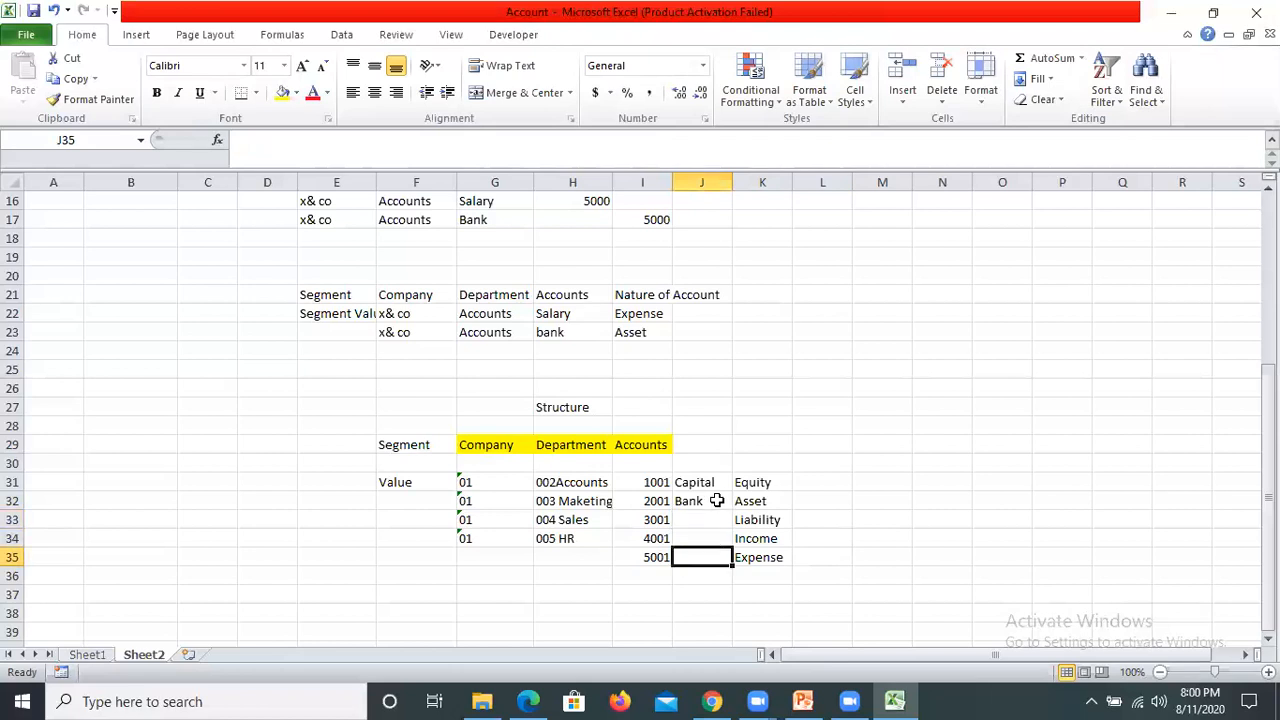
key("Up")
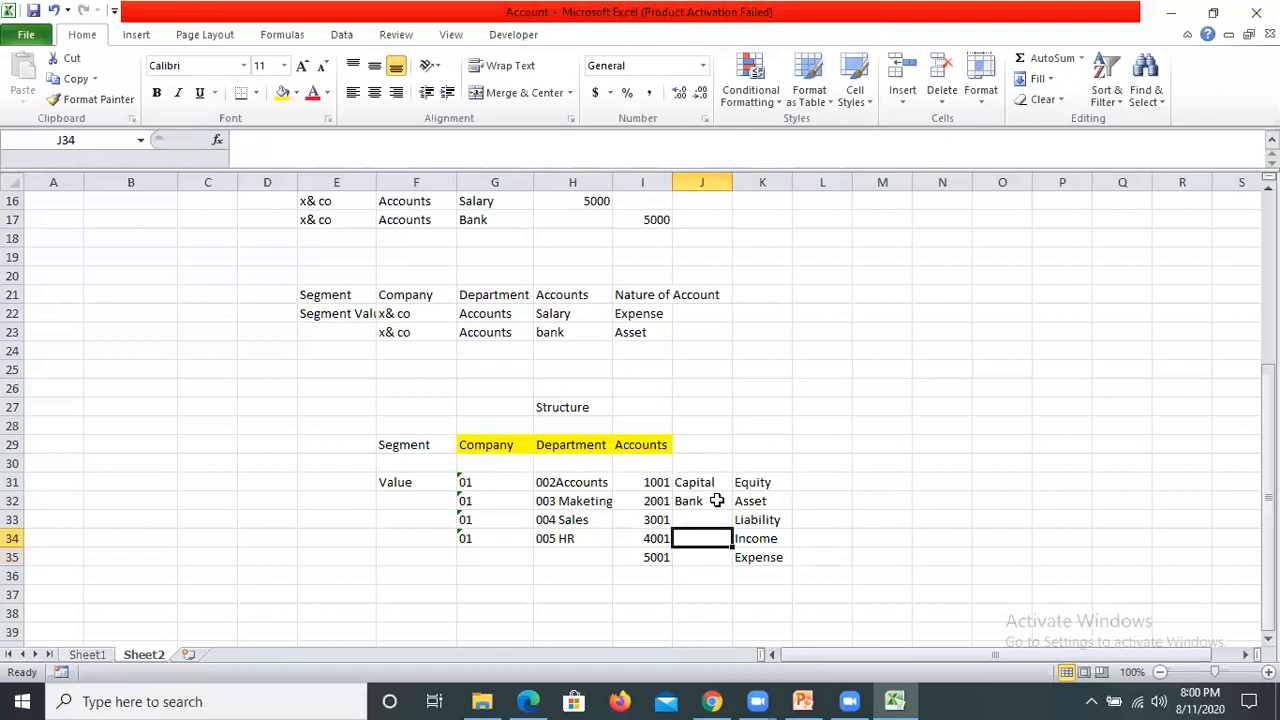
left_click(717, 501)
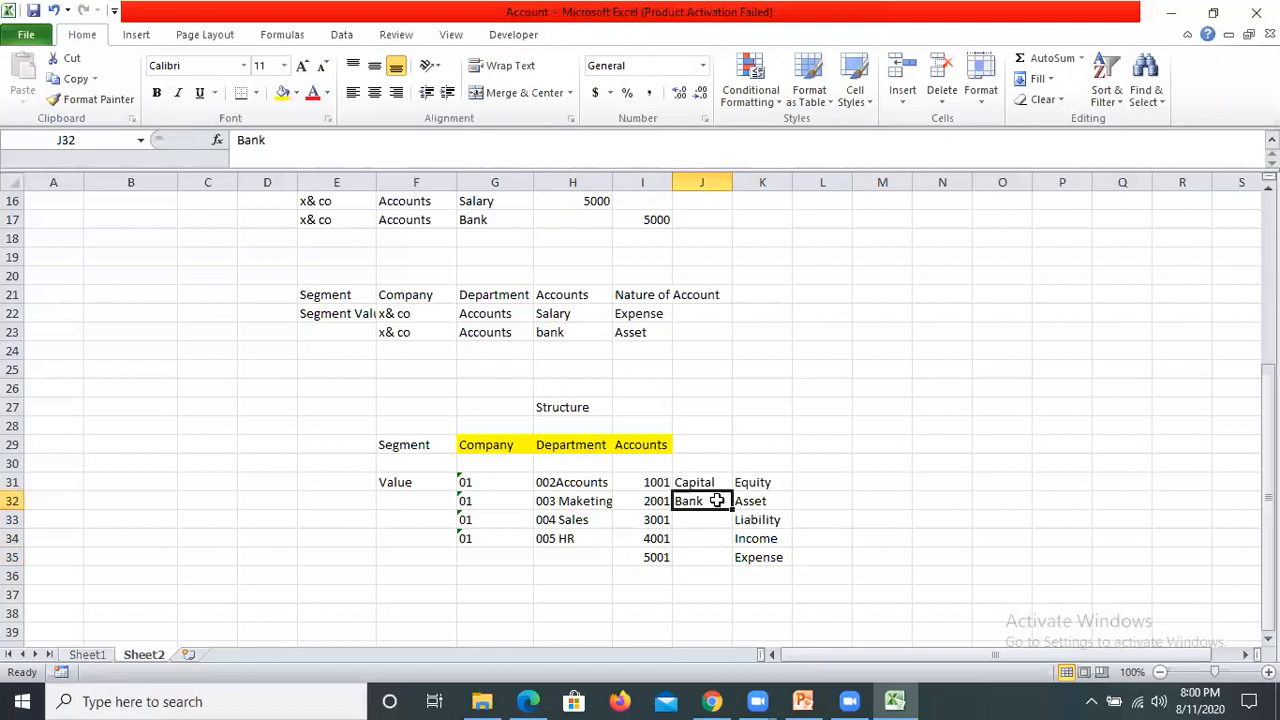
key("Down")
key("Down")
key("Down")
type("S")
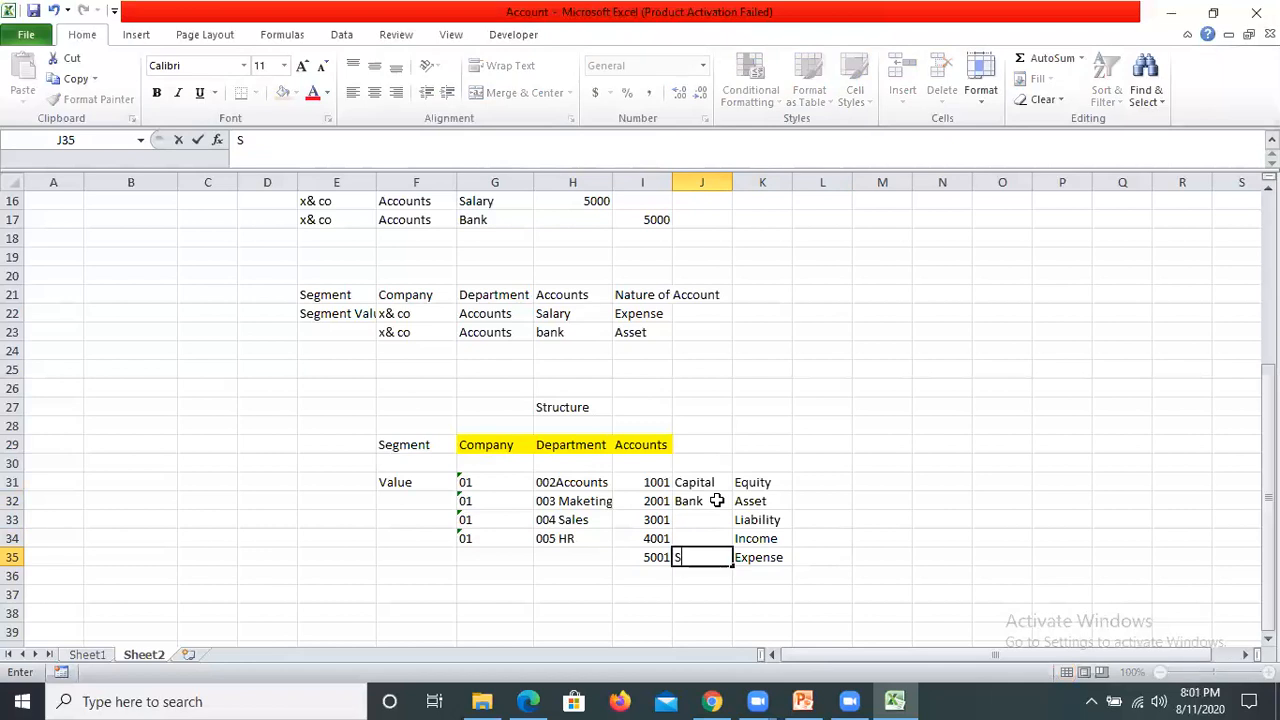
type("alary")
key("Tab")
Step: Enter the account name beginning "Commission Recei" in J34 for the Income row
key("Left")
key("Up")
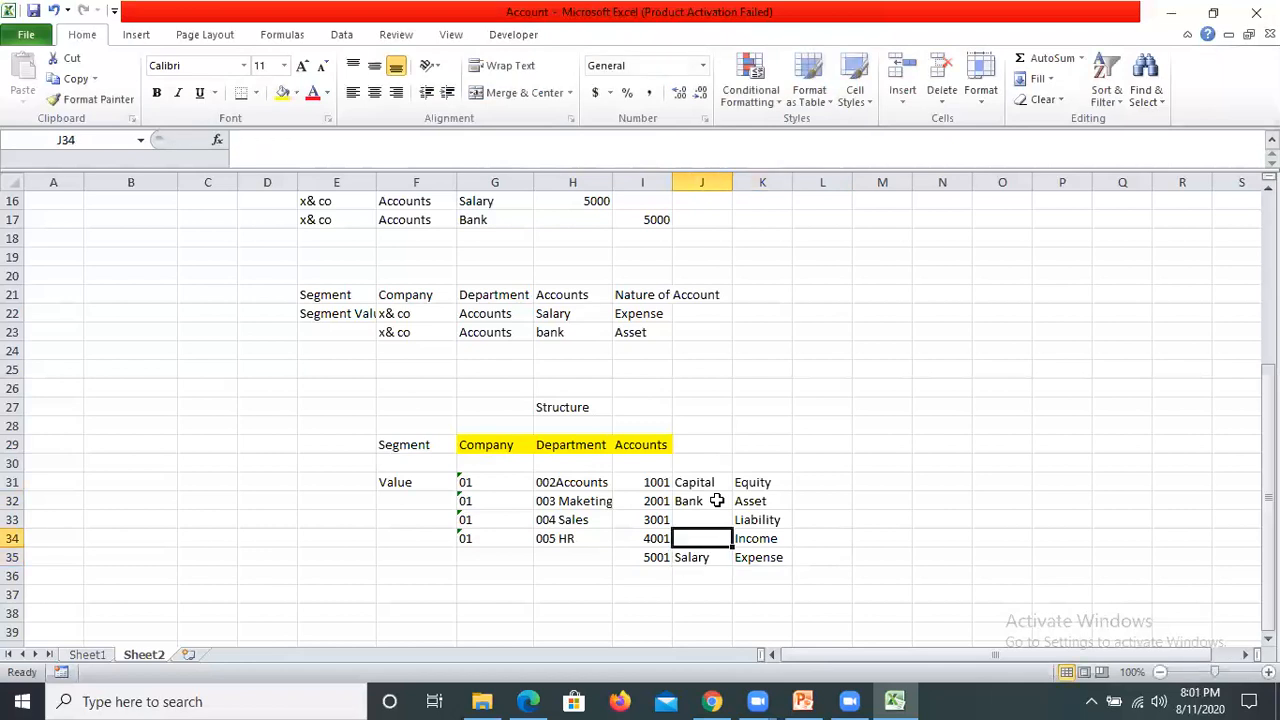
type("D")
key("BackSpace")
type("=")
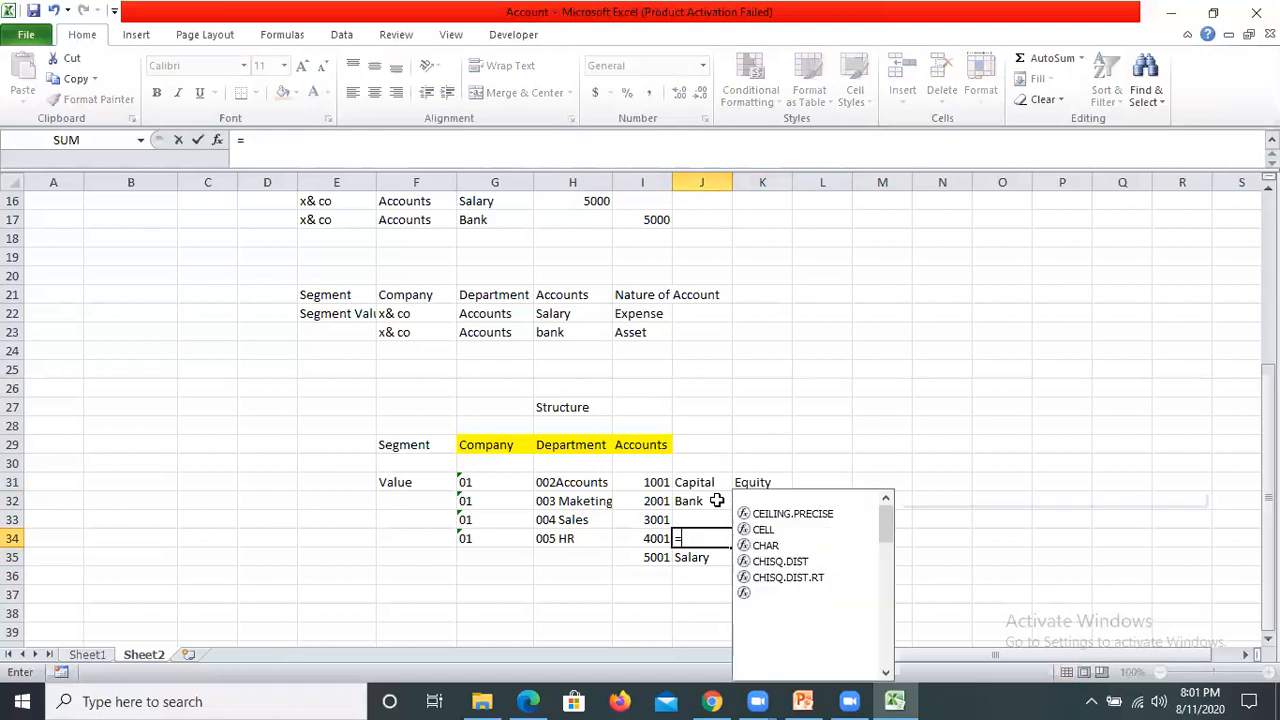
key("BackSpace")
type("Co")
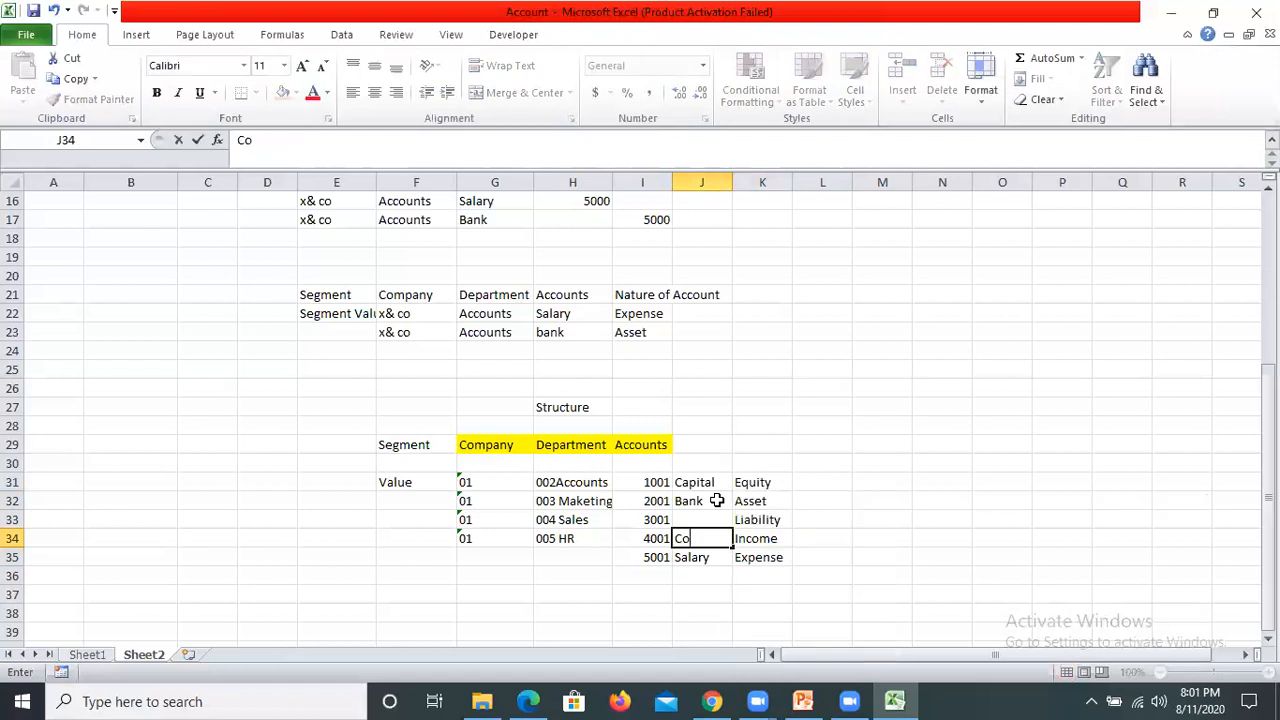
type("mmission REci")
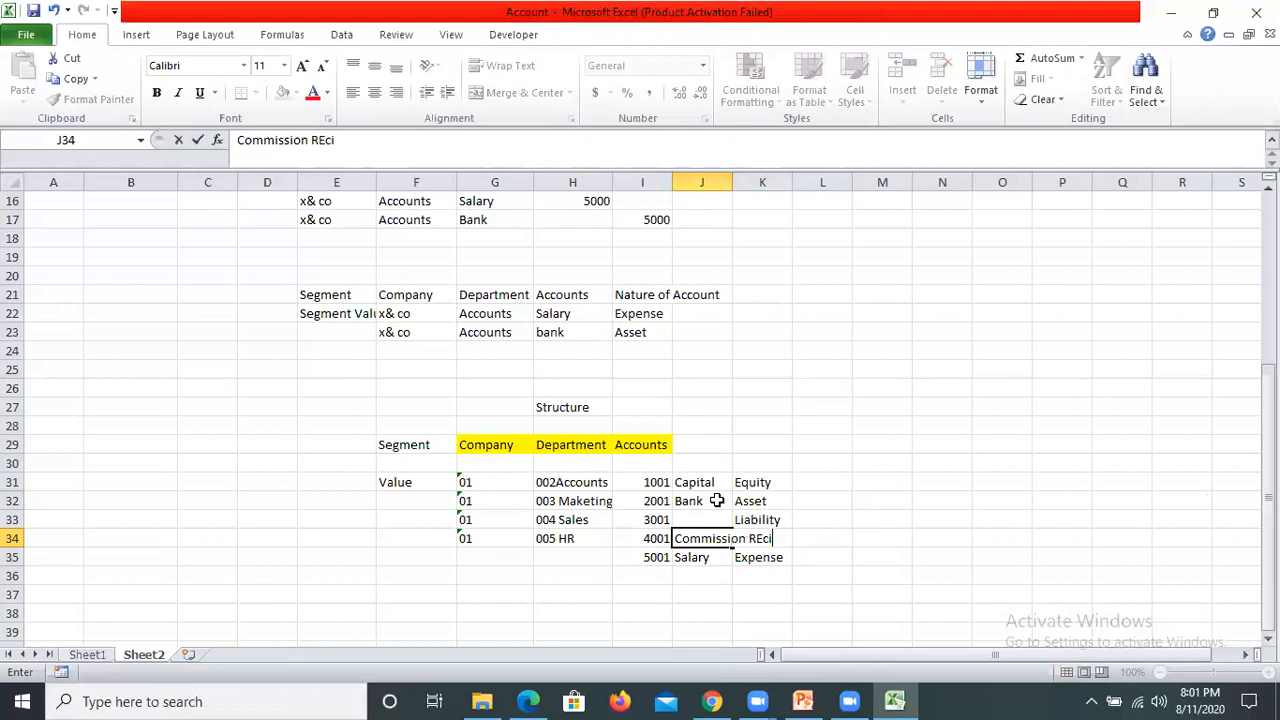
key("BackSpace")
key("BackSpace")
key("BackSpace")
type("ev")
key("Tab")
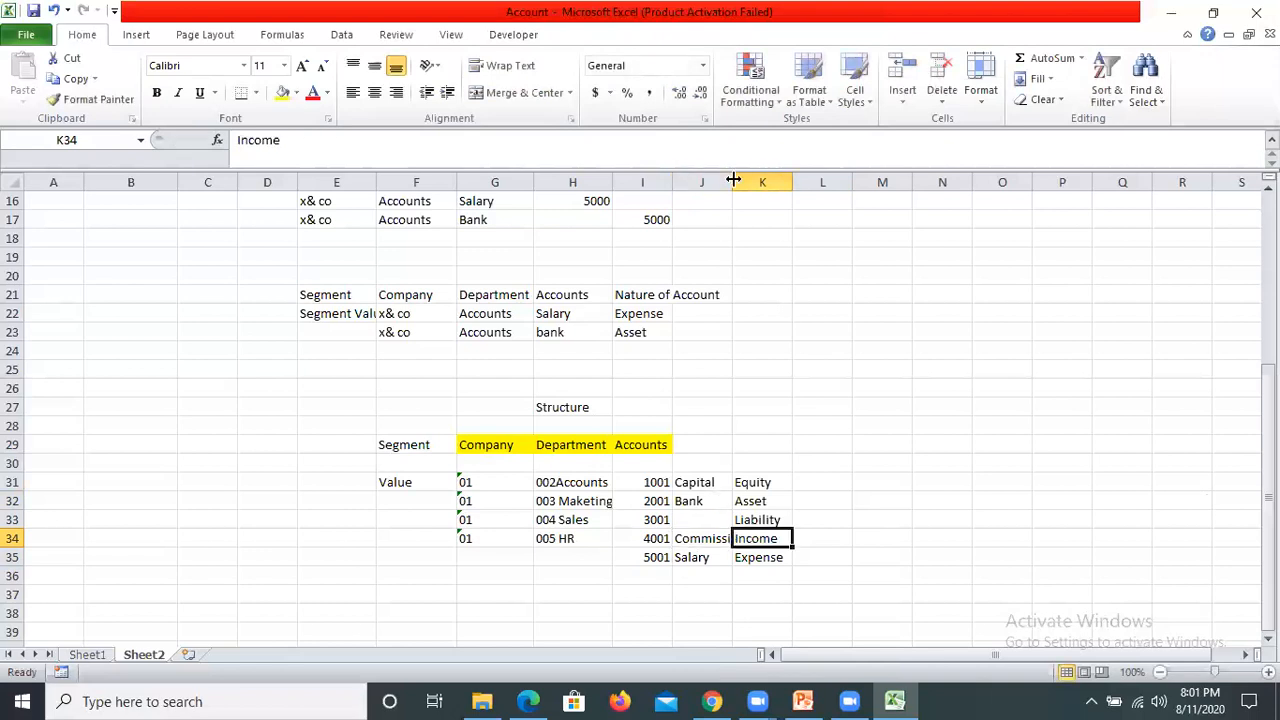
Step: Widen column J slightly to show more of the commission account name in J34
left_click(776, 495)
left_click_drag(810, 188, 779, 187)
left_click(758, 515)
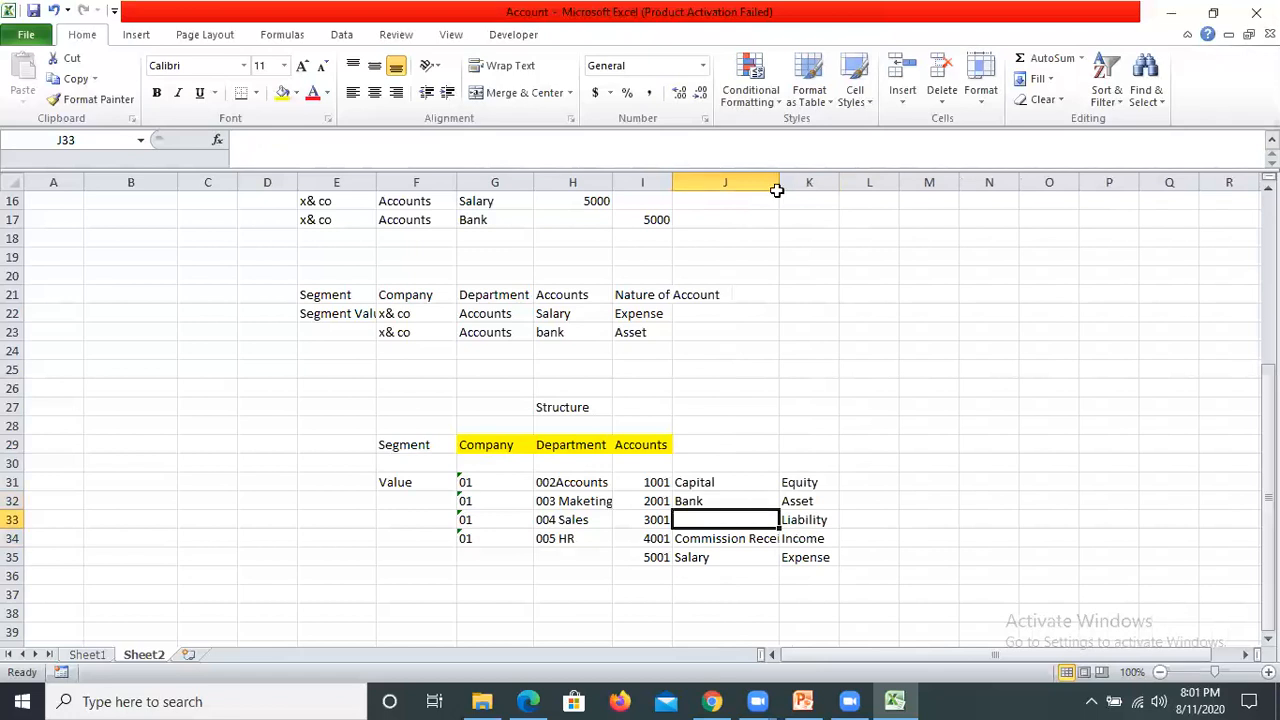
left_click_drag(773, 180, 757, 181)
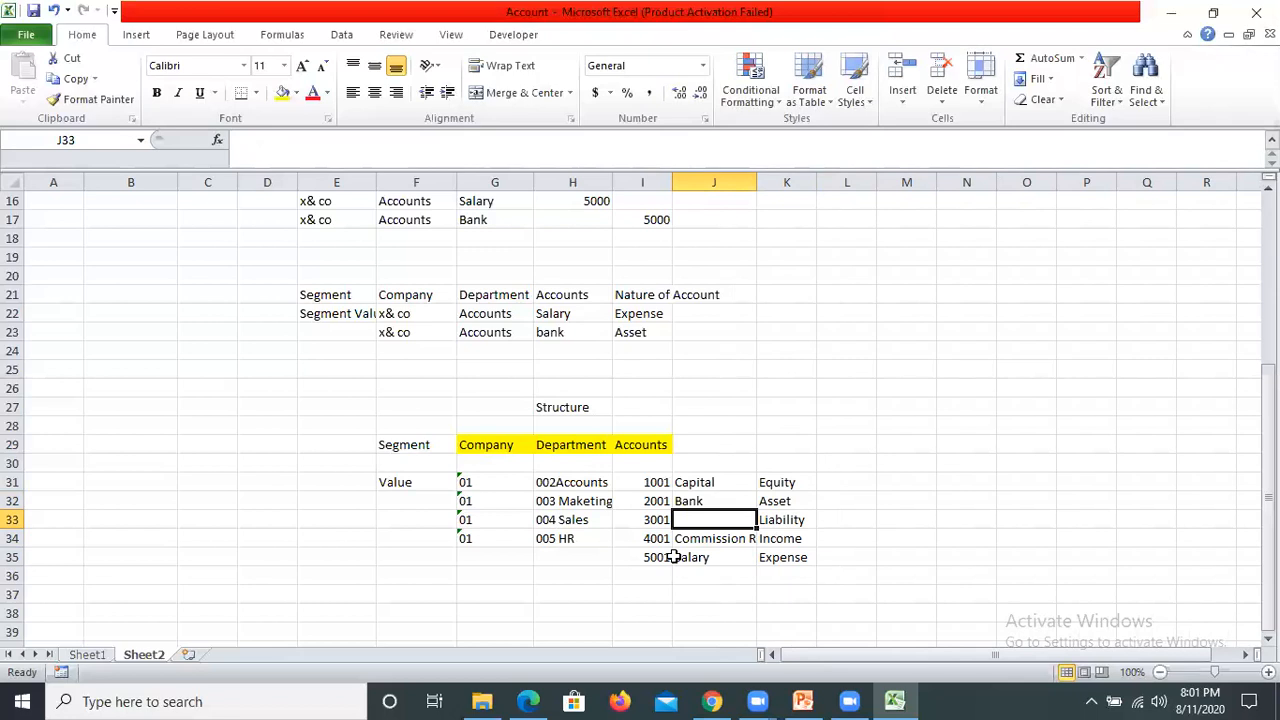
Step: Enter the account name "Payable" in J33 for the Liability row
key("Down")
key("Up")
left_click(511, 500)
left_click(737, 518)
key("BackSpace")
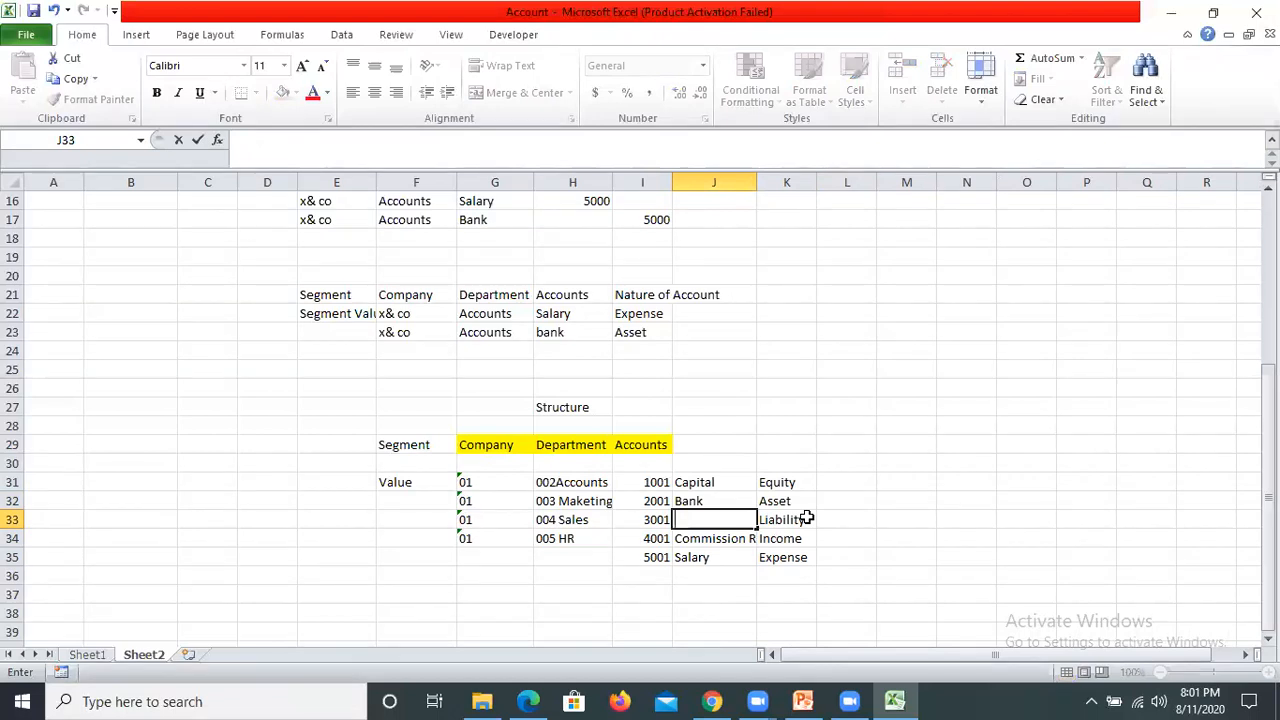
type("Accounts p")
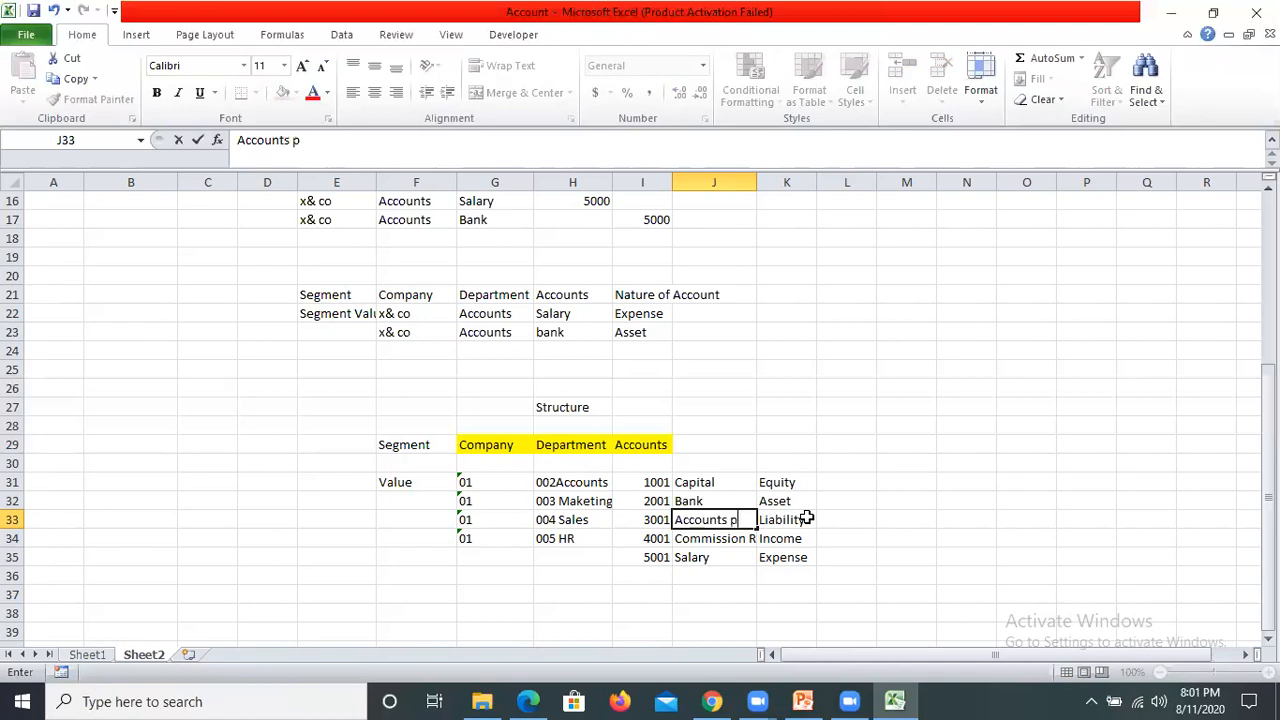
type("ayb")
key("BackSpace")
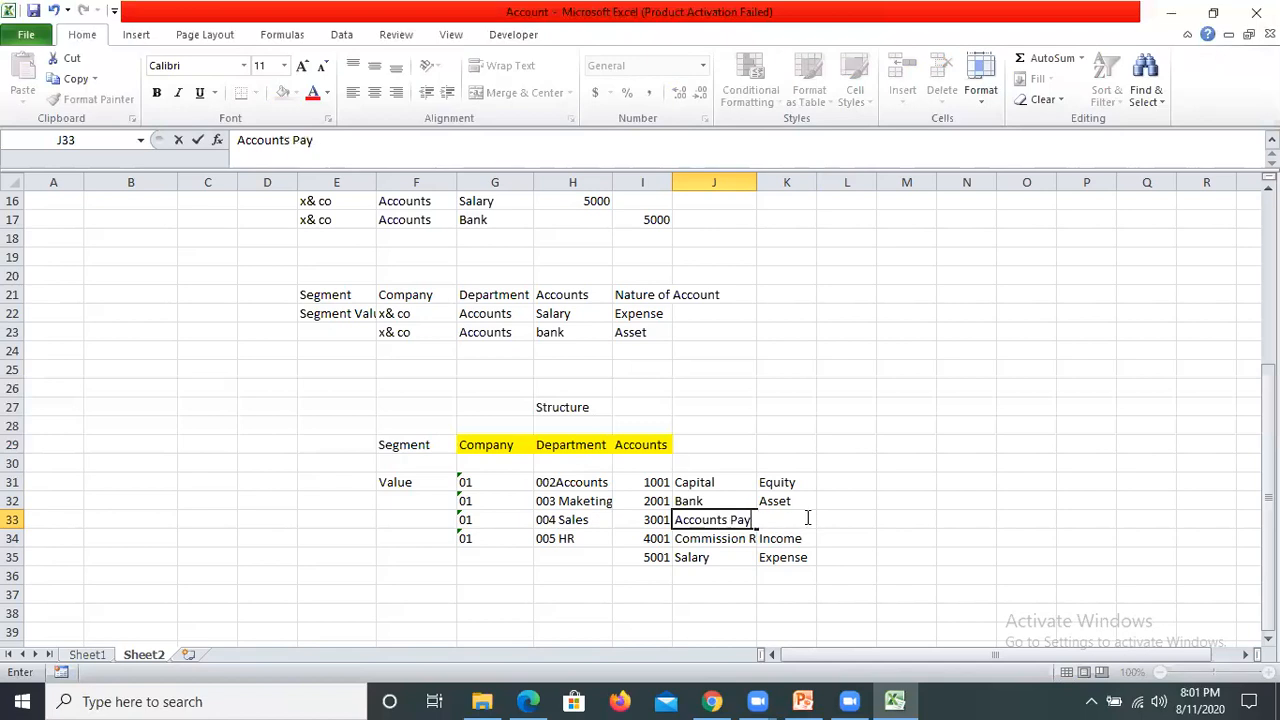
key("BackSpace")
key("BackSpace")
key("BackSpace")
key("BackSpace")
key("BackSpace")
key("BackSpace")
key("BackSpace")
key("BackSpace")
key("BackSpace")
key("BackSpace")
key("BackSpace")
key("BackSpace")
type("Pa")
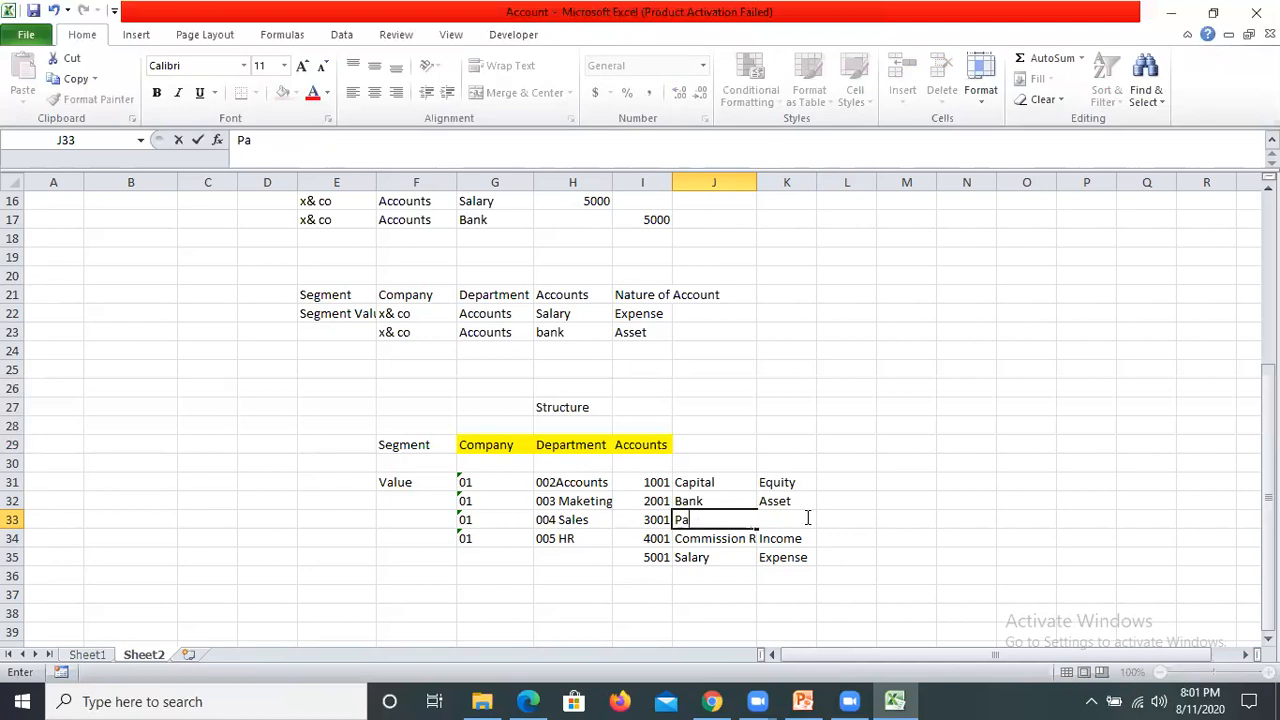
type("yable")
key("Up")
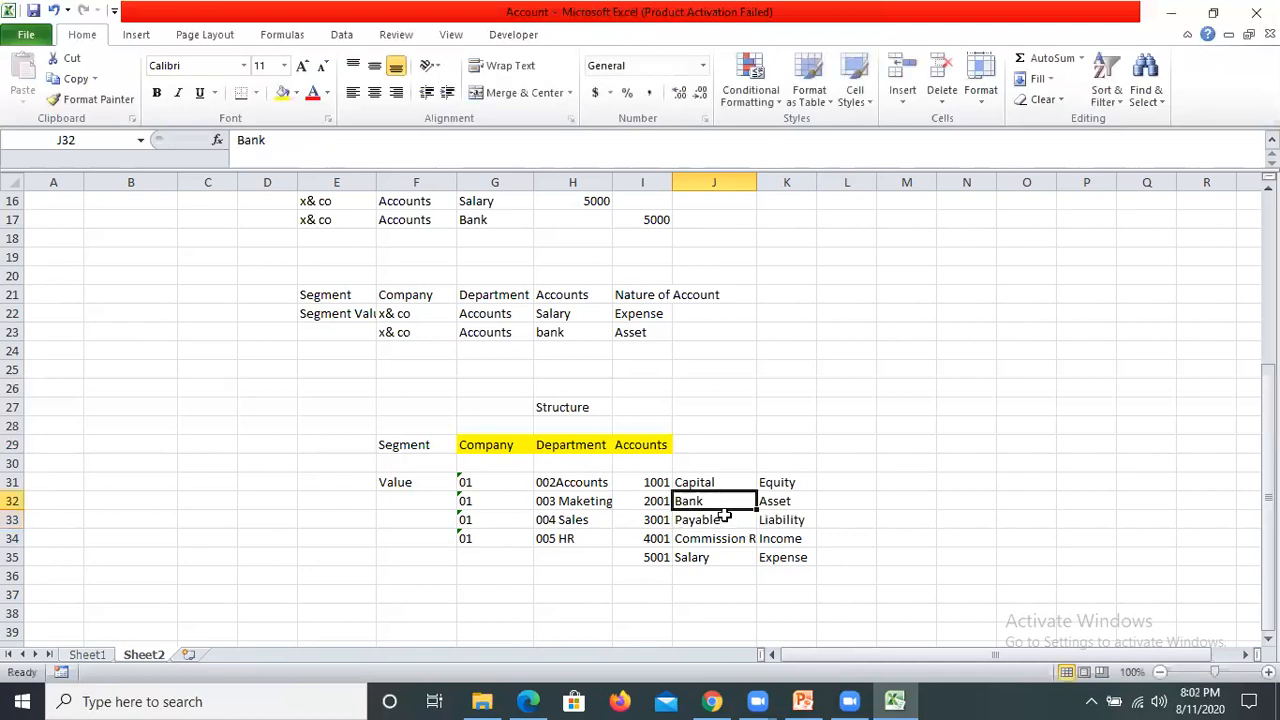
Step: Replace the account name of the Liability row in J33 with "X & CO"
key("Down")
type("x")
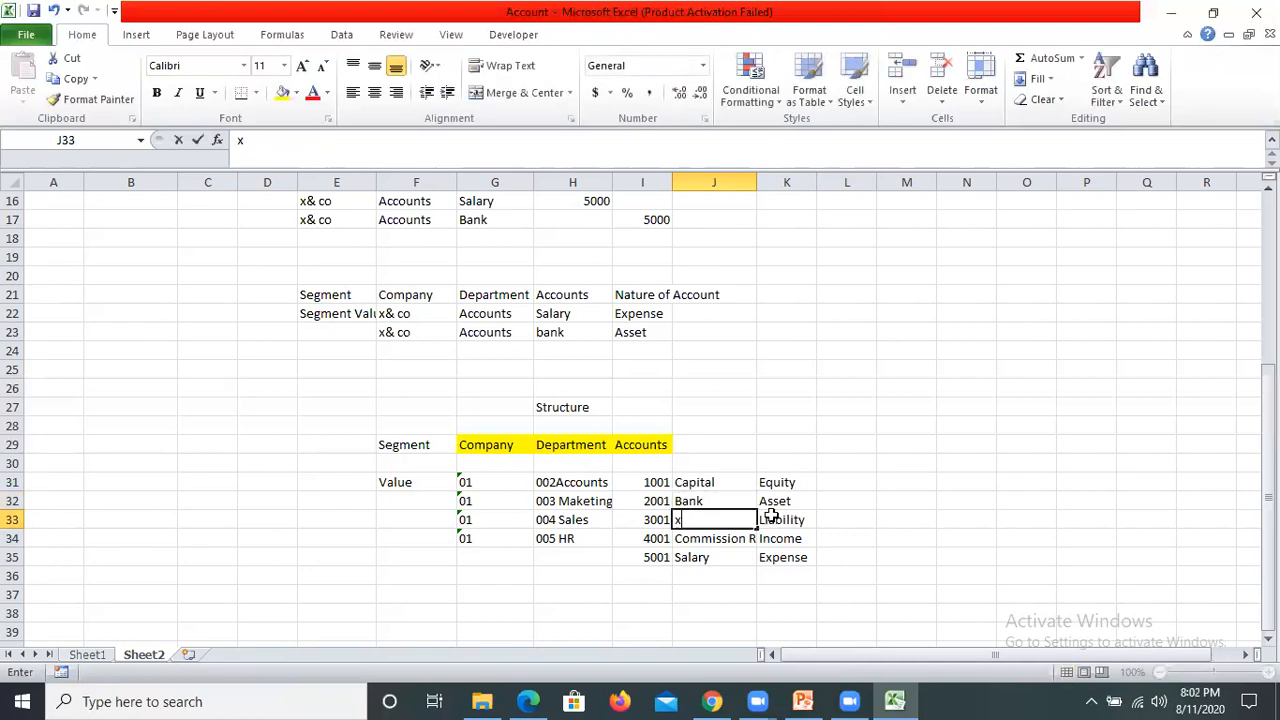
key("BackSpace")
type("X & C")
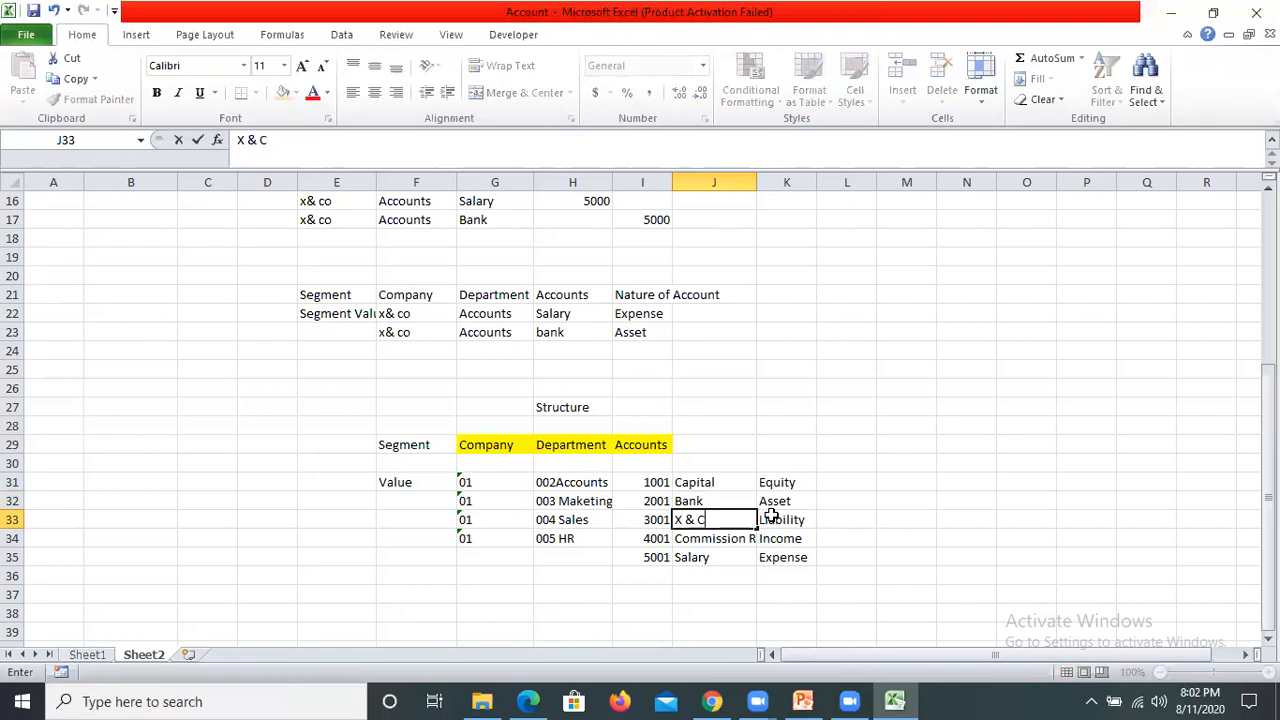
type("O")
key("Tab")
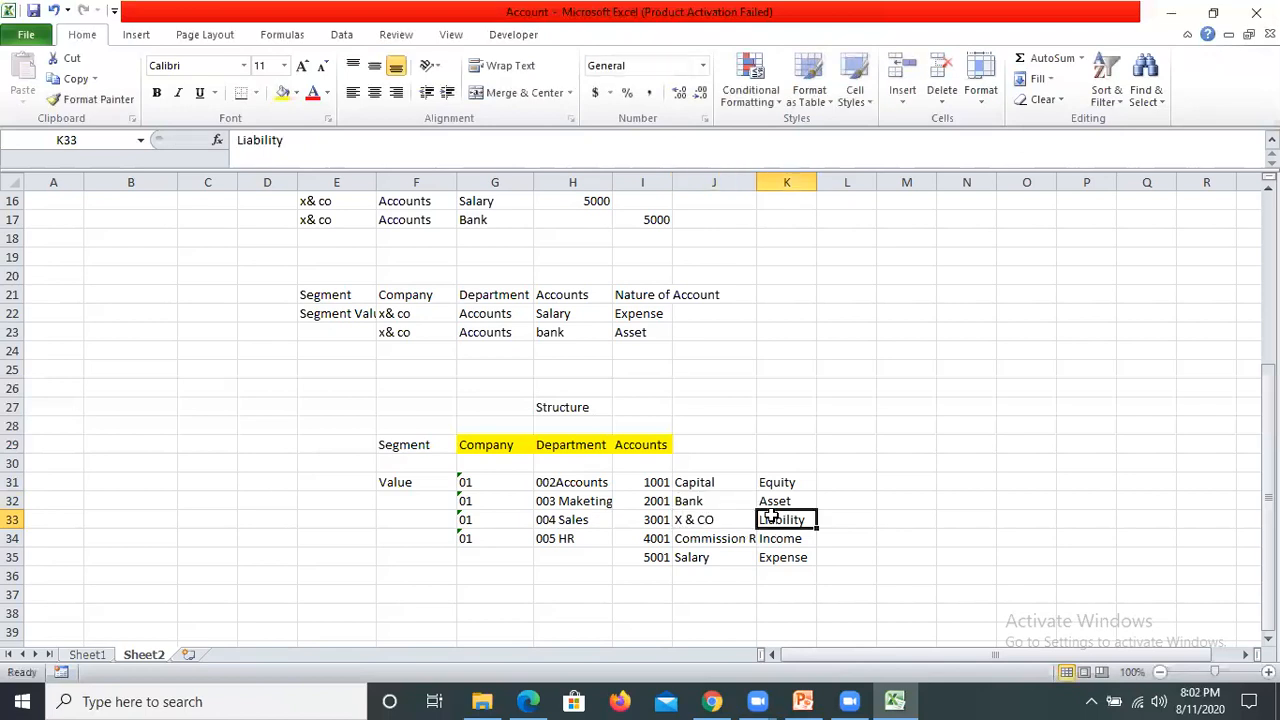
key("Left")
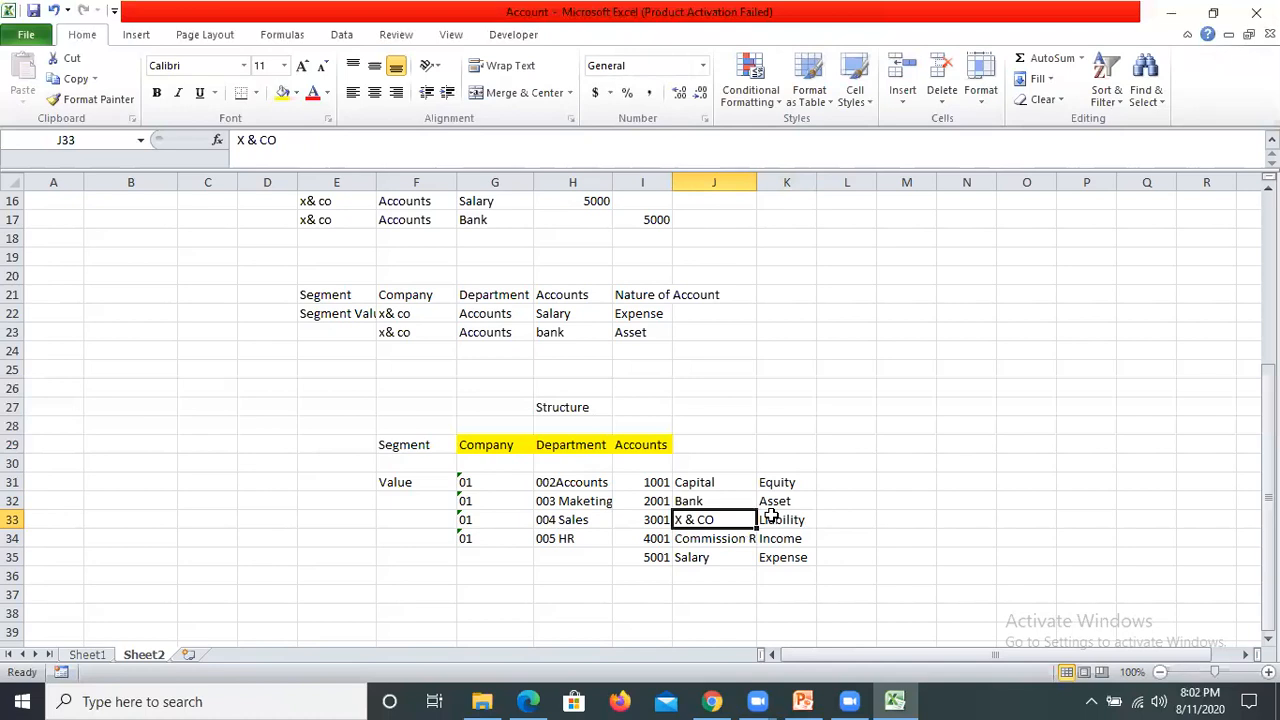
left_click(772, 515)
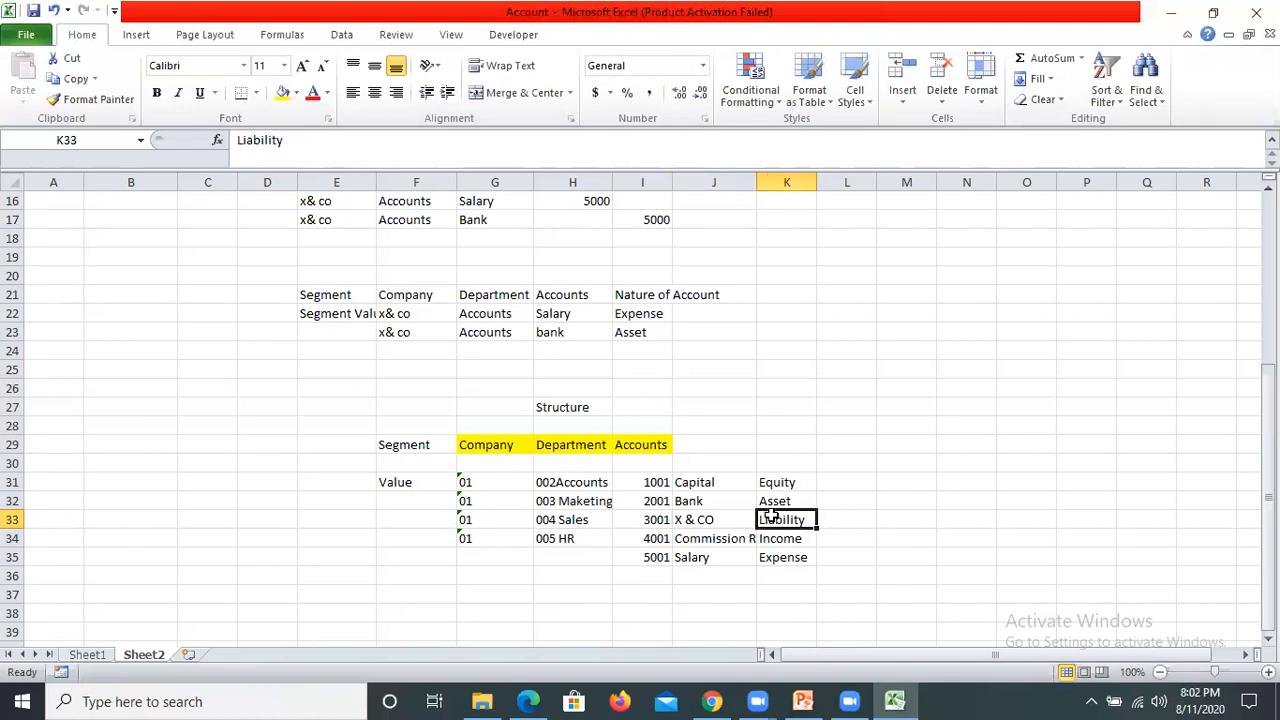
Step: Change the account name of the Liability row in J33 to "Payble"
key("Down")
key("Down")
key("Left")
key("Left")
key("Up")
key("Up")
key("Right")
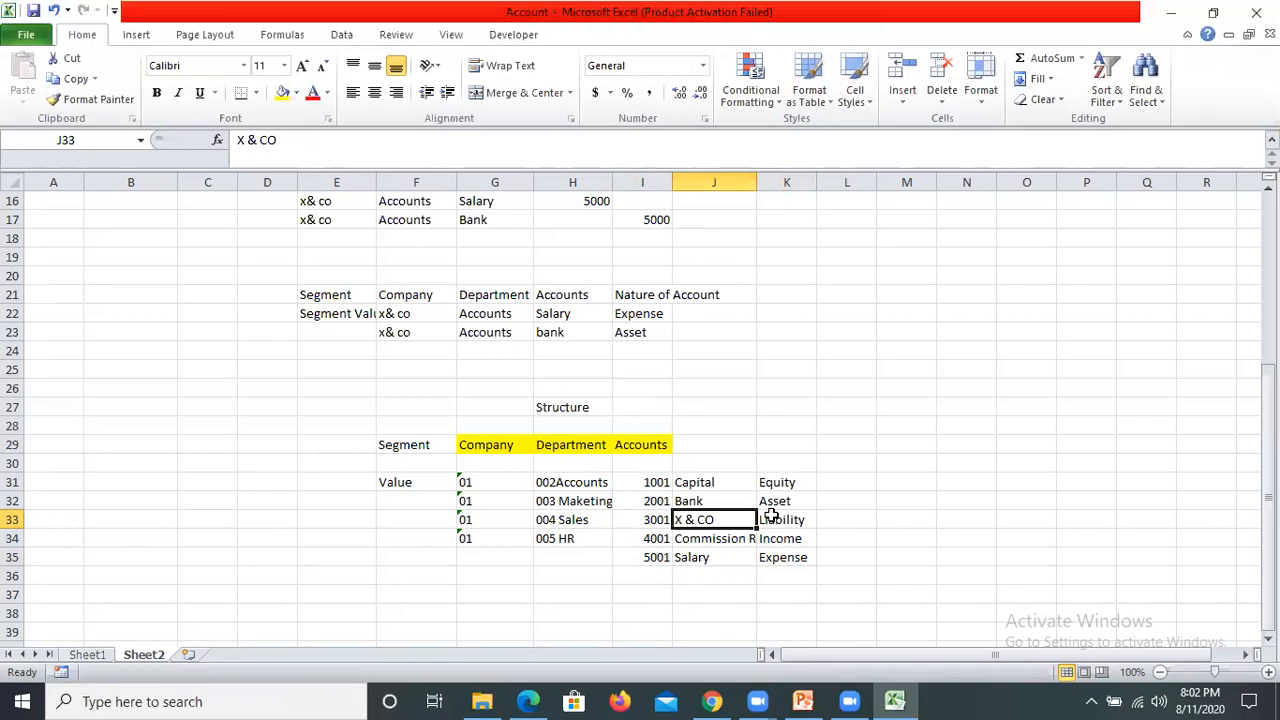
type("pA")
key("BackSpace")
key("BackSpace")
type("P")
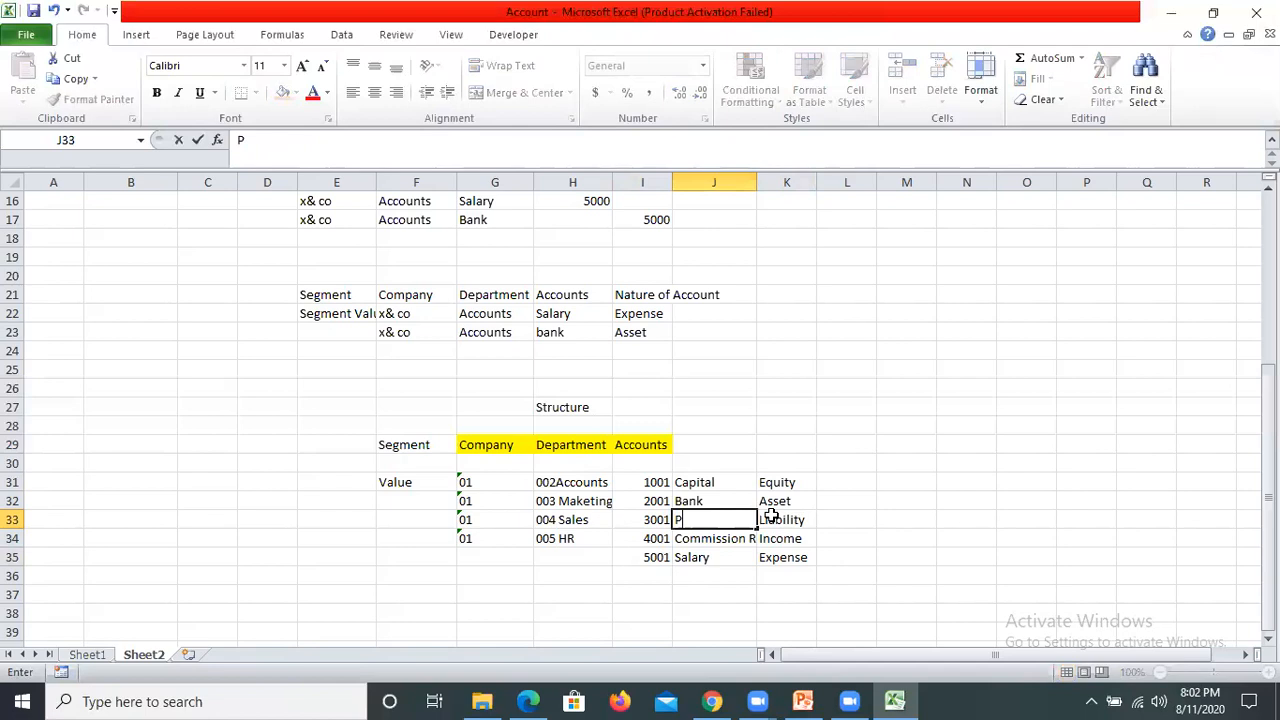
key("BackSpace")
type("Payble")
left_click(840, 537)
Step: Review the company value in row 31 and the department values listed in column H
key("Up")
key("Up")
key("Up")
key("Left")
key("Left")
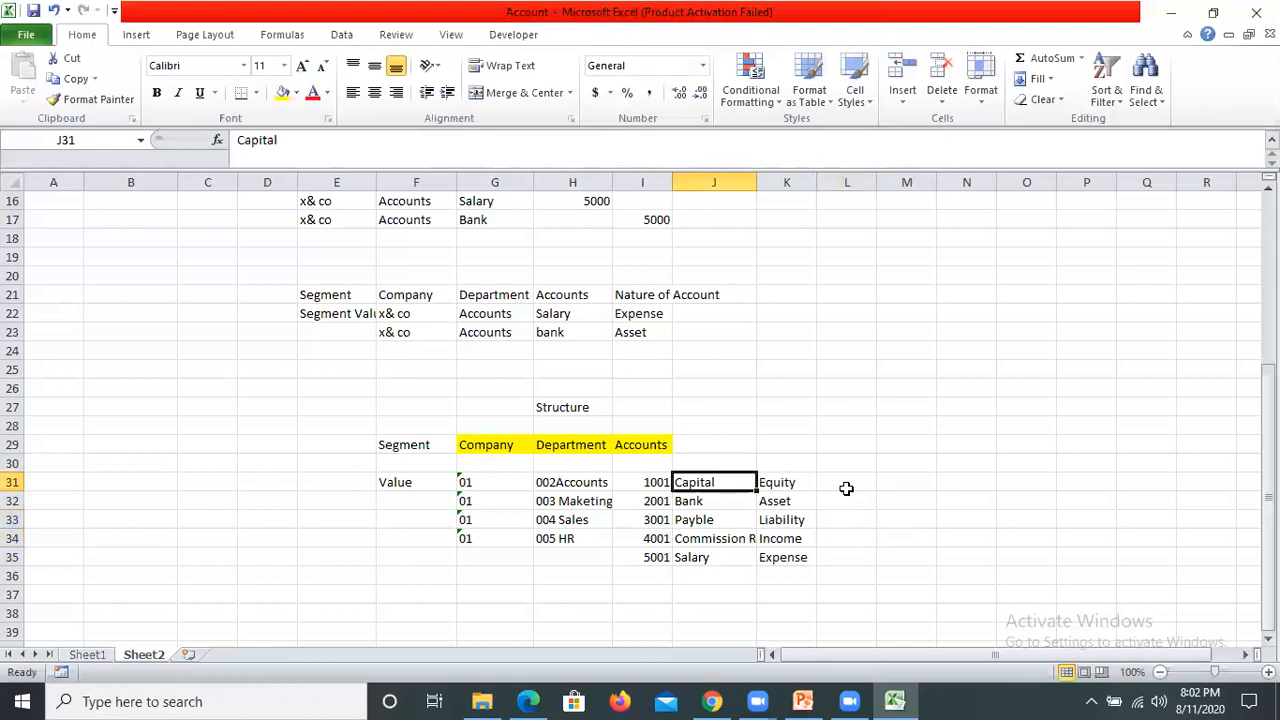
key("Left")
key("Left")
key("Left")
key("Right")
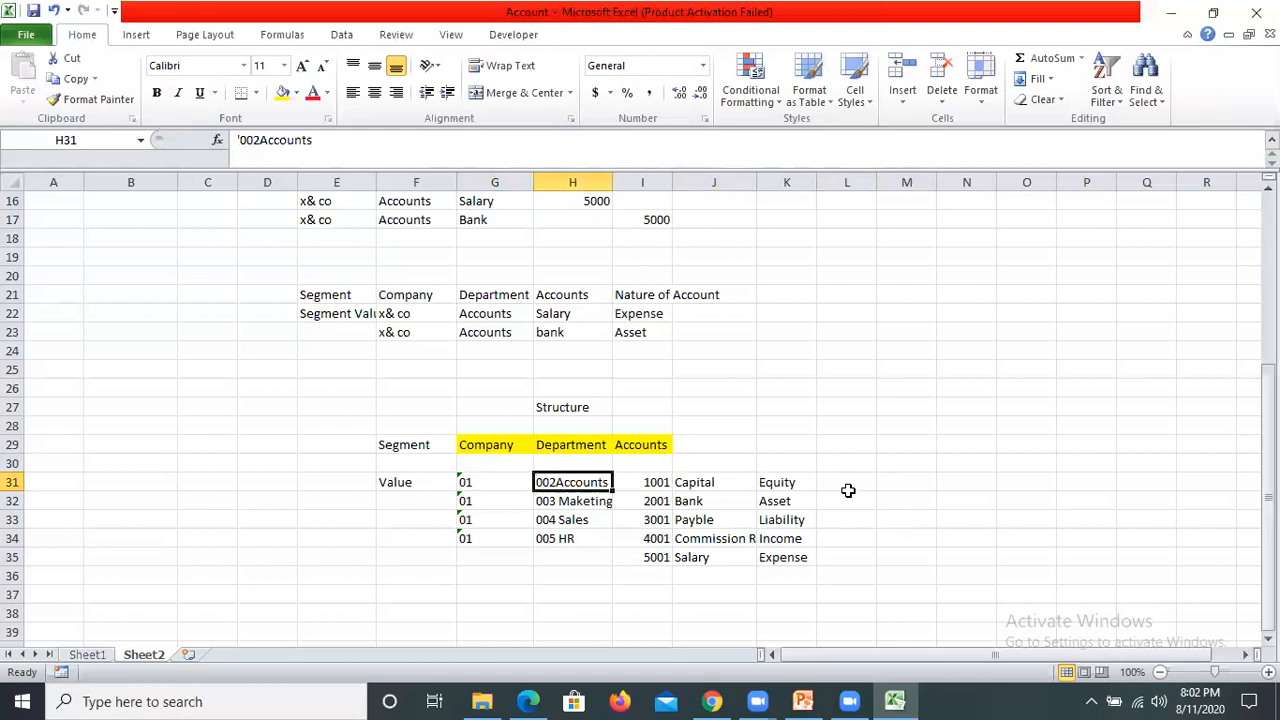
key("Down")
key("Down")
key("Down")
key("Up")
key("Up")
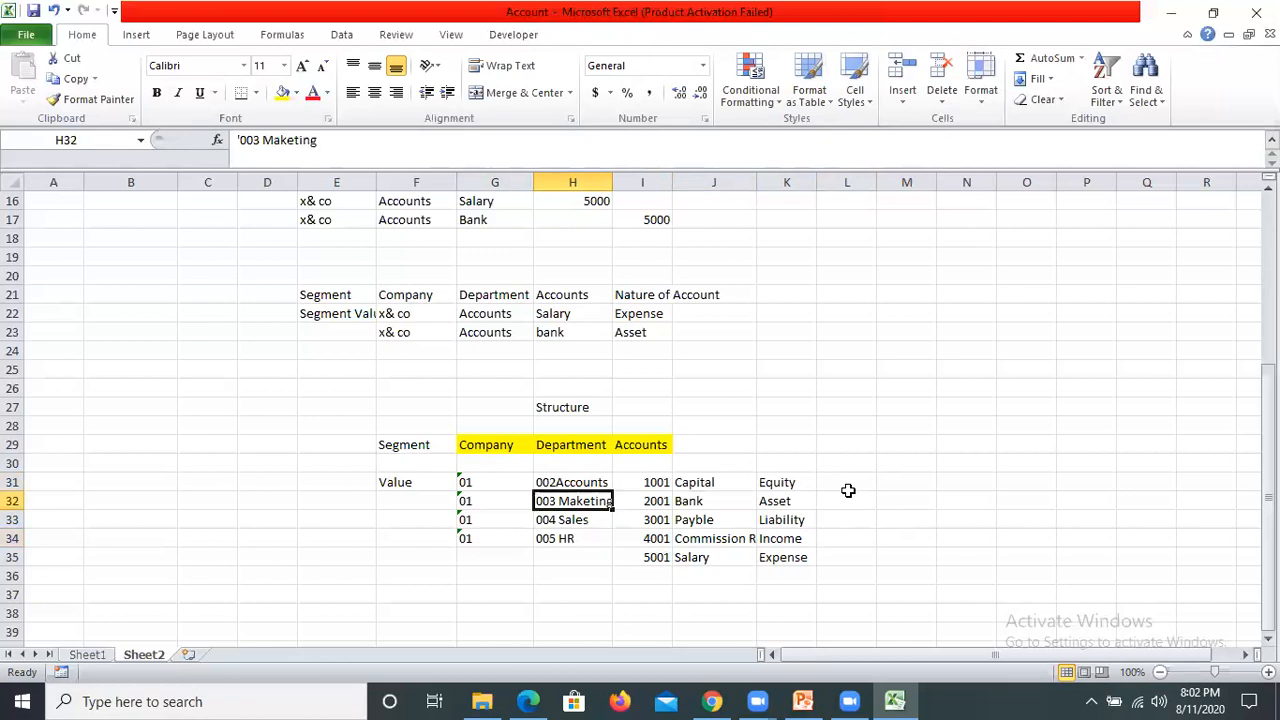
key("Down")
key("Down")
key("Down")
key("Up")
key("Up")
key("Up")
Step: Examine the Capital row's account value, name and nature, and the natures listed below it in column K
key("Right")
key("Right")
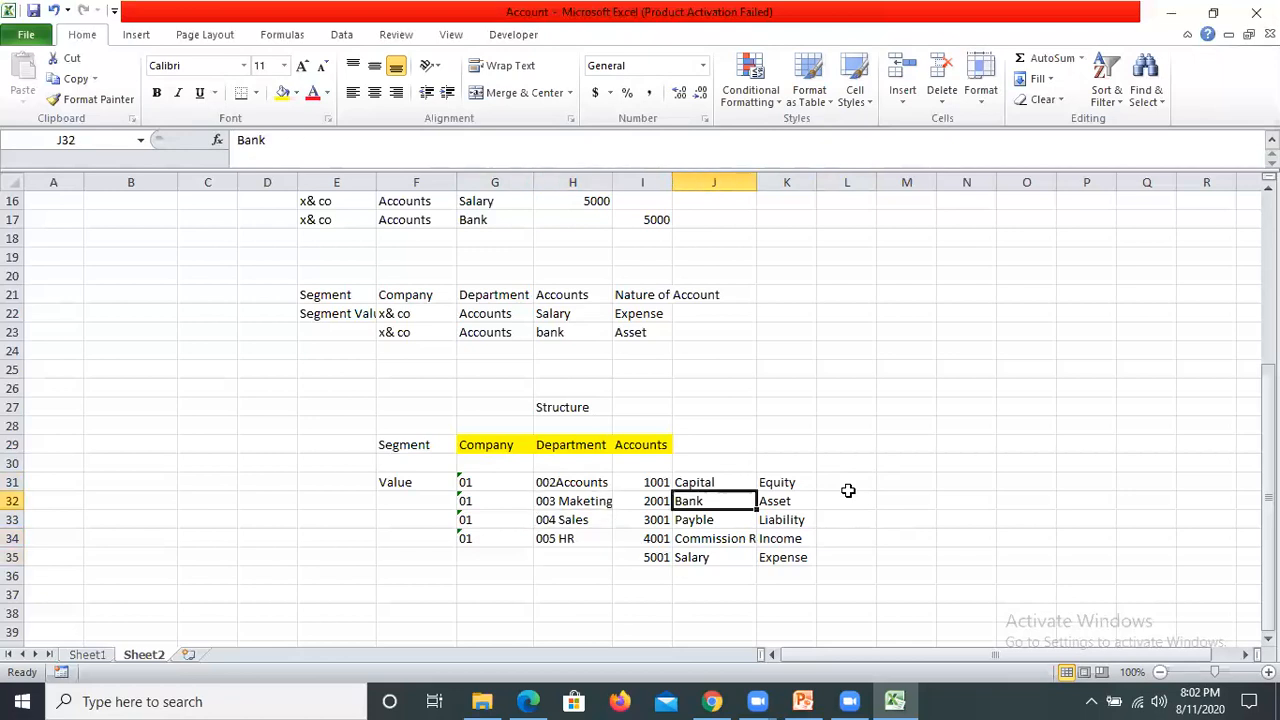
key("Up")
key("Right")
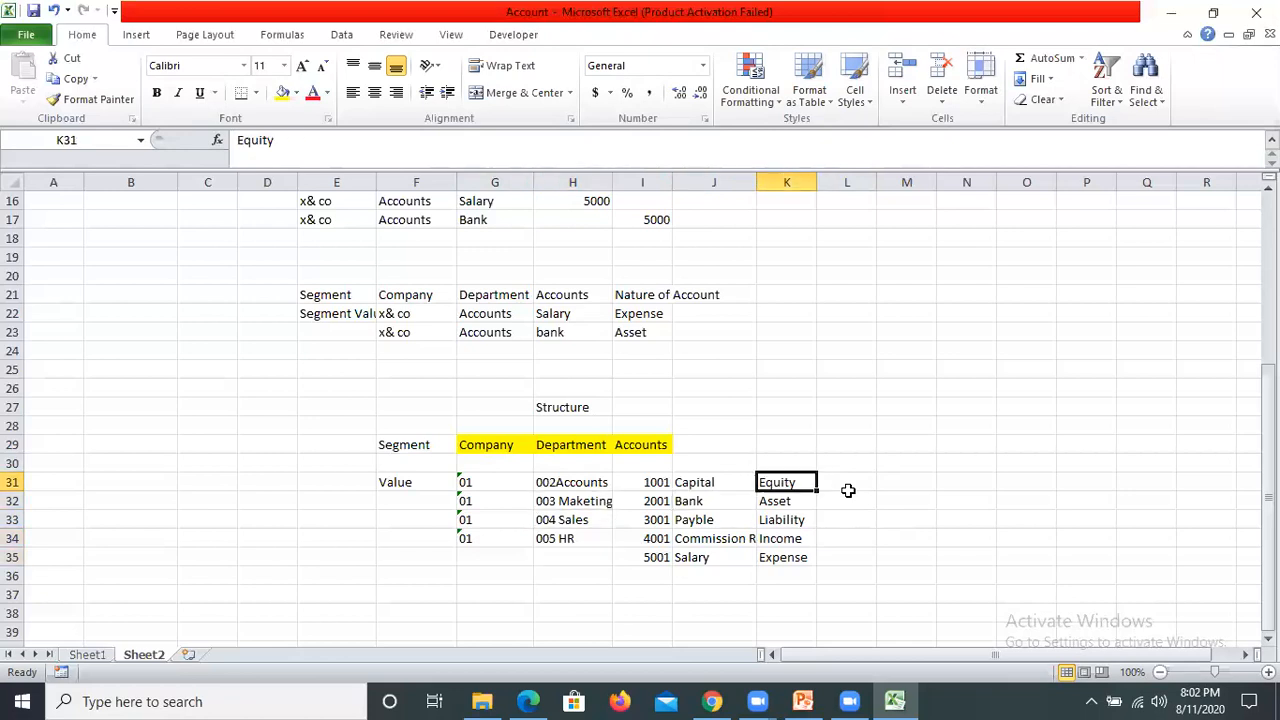
key("Left")
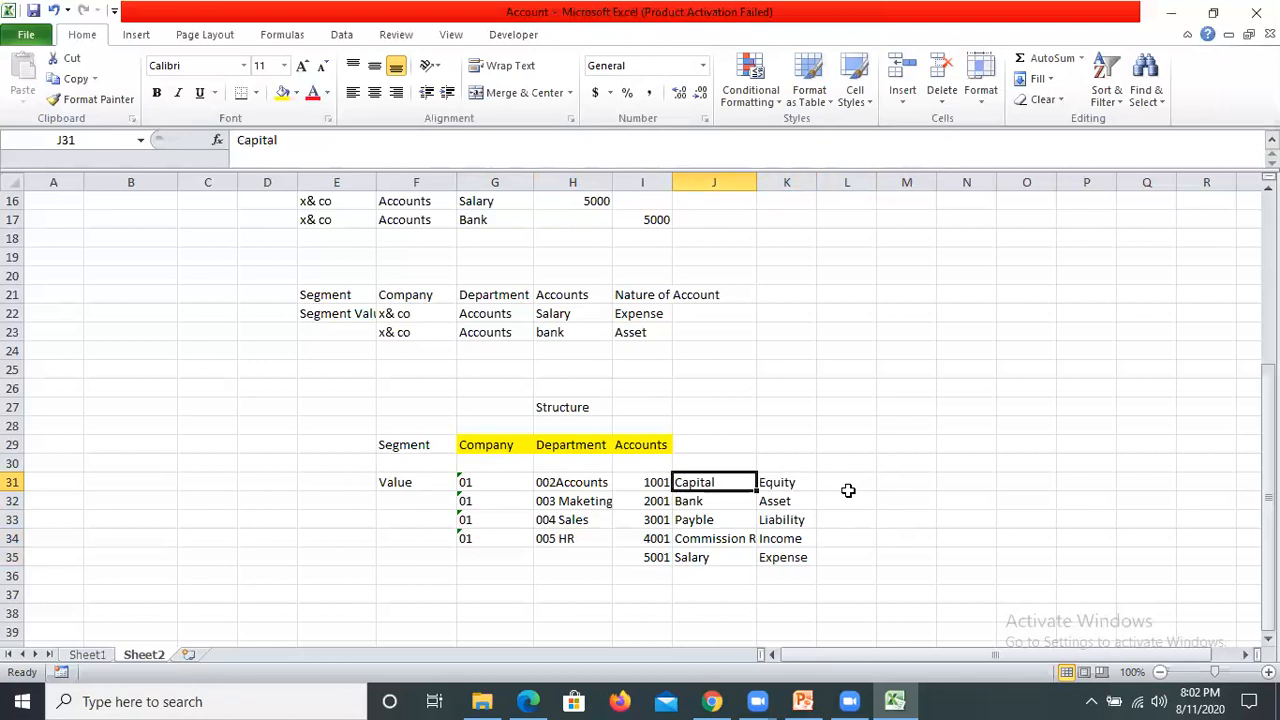
key("Left")
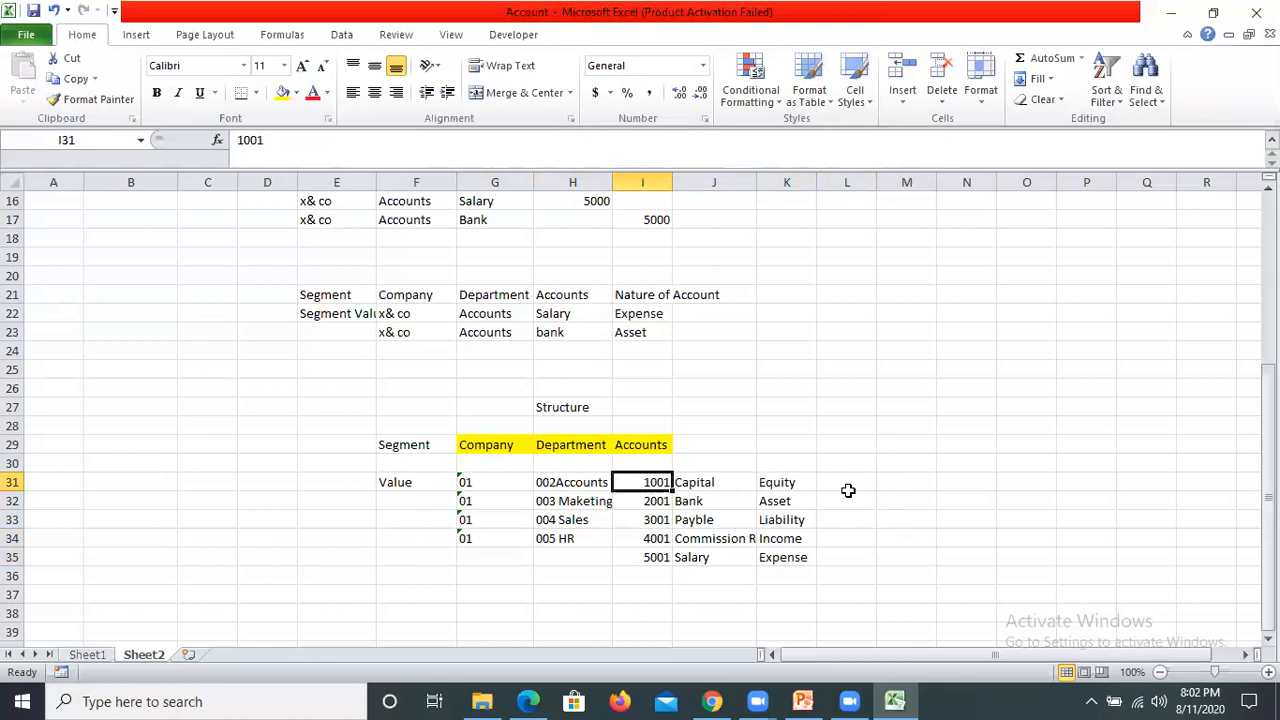
key("Right")
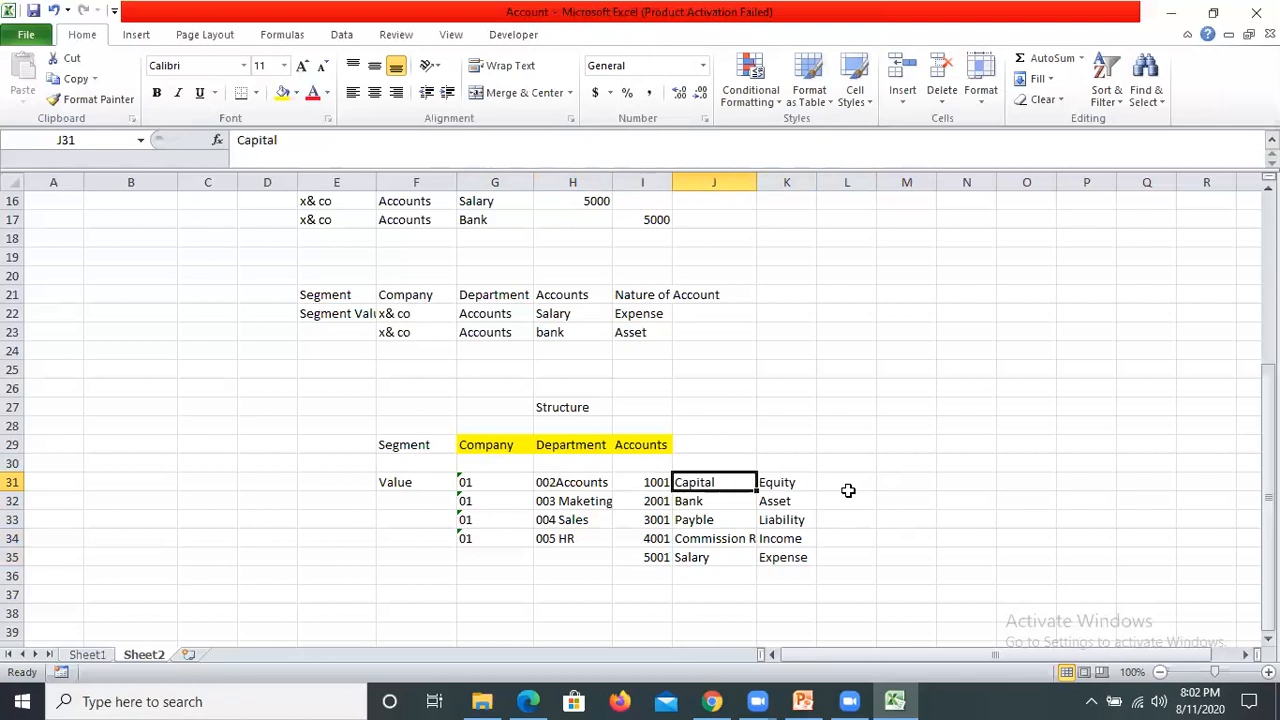
key("Right")
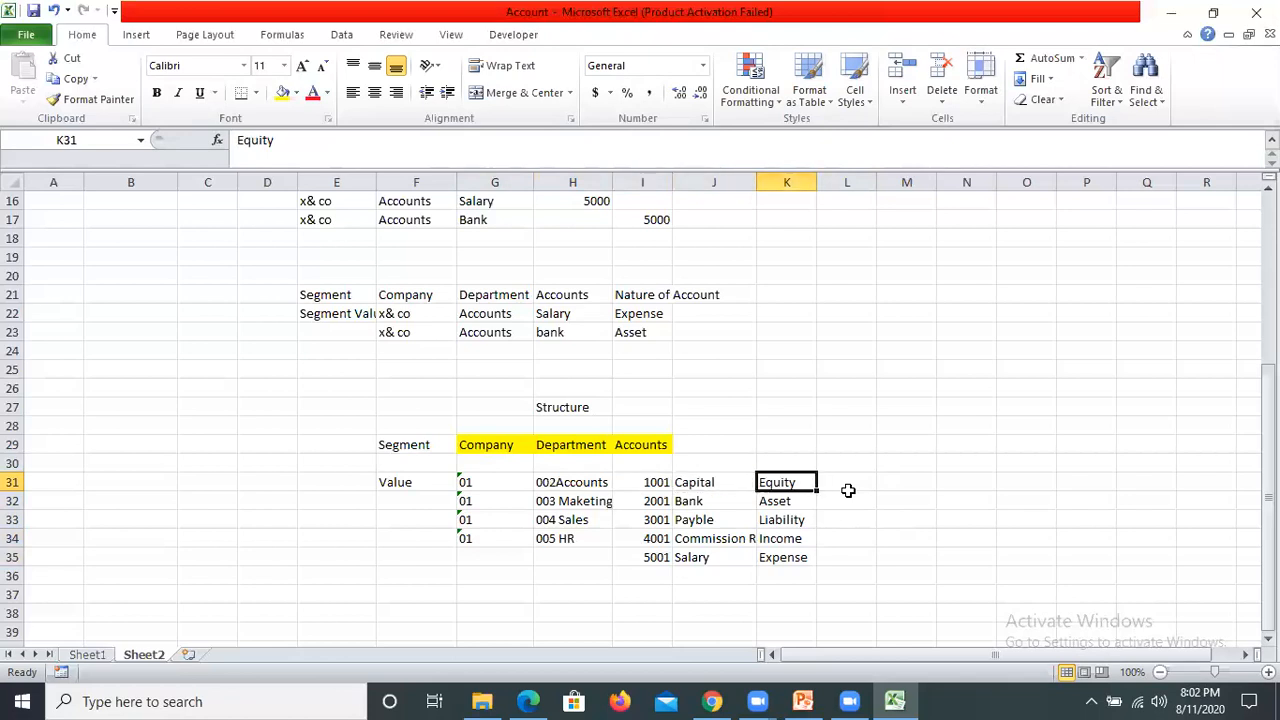
key("Down")
key("Down")
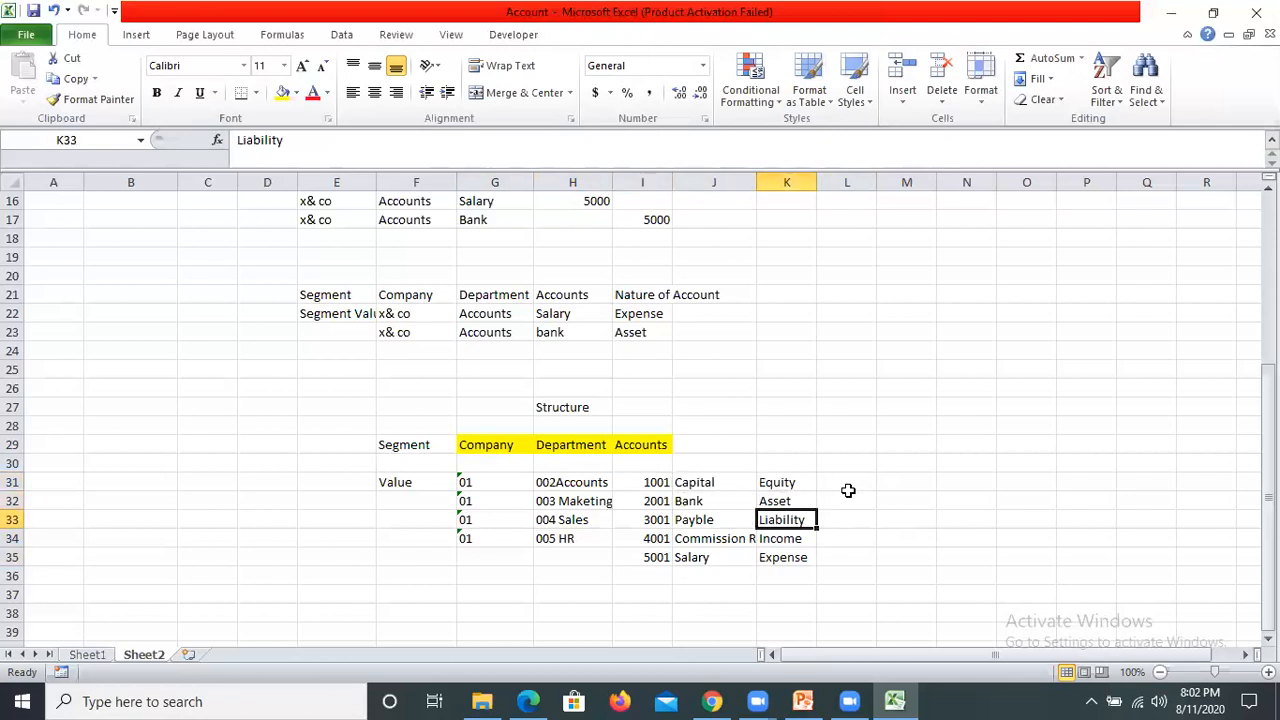
Step: Examine the account names and natures in the Liability, Income and Expense rows, columns J and K
key("Down")
key("Left")
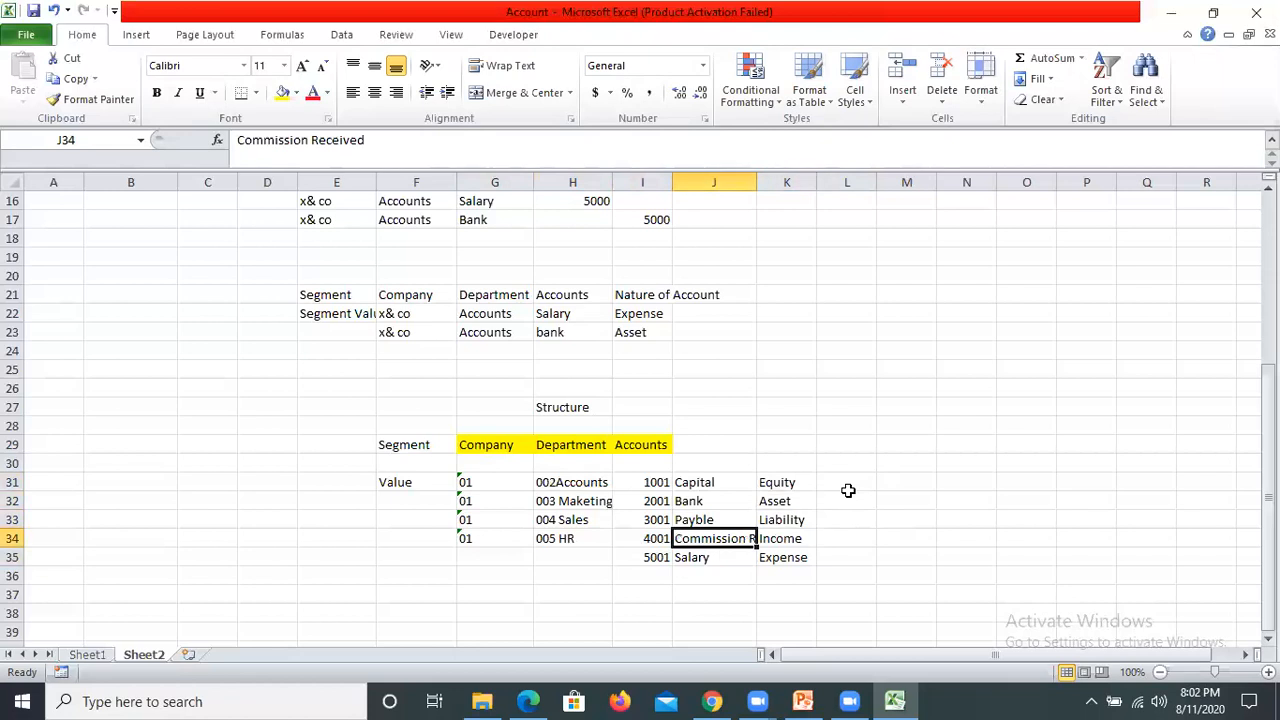
key("Down")
key("Right")
key("Down")
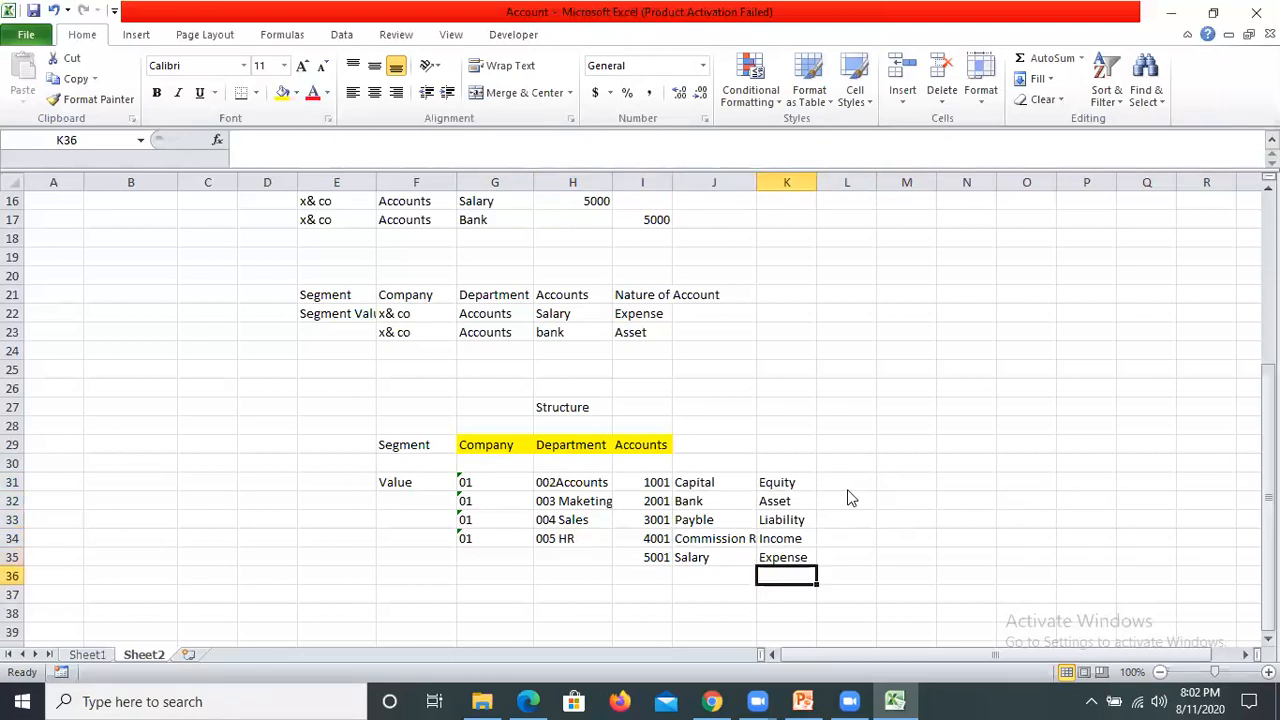
key("Up")
key("Up")
key("Up")
key("Up")
key("Left")
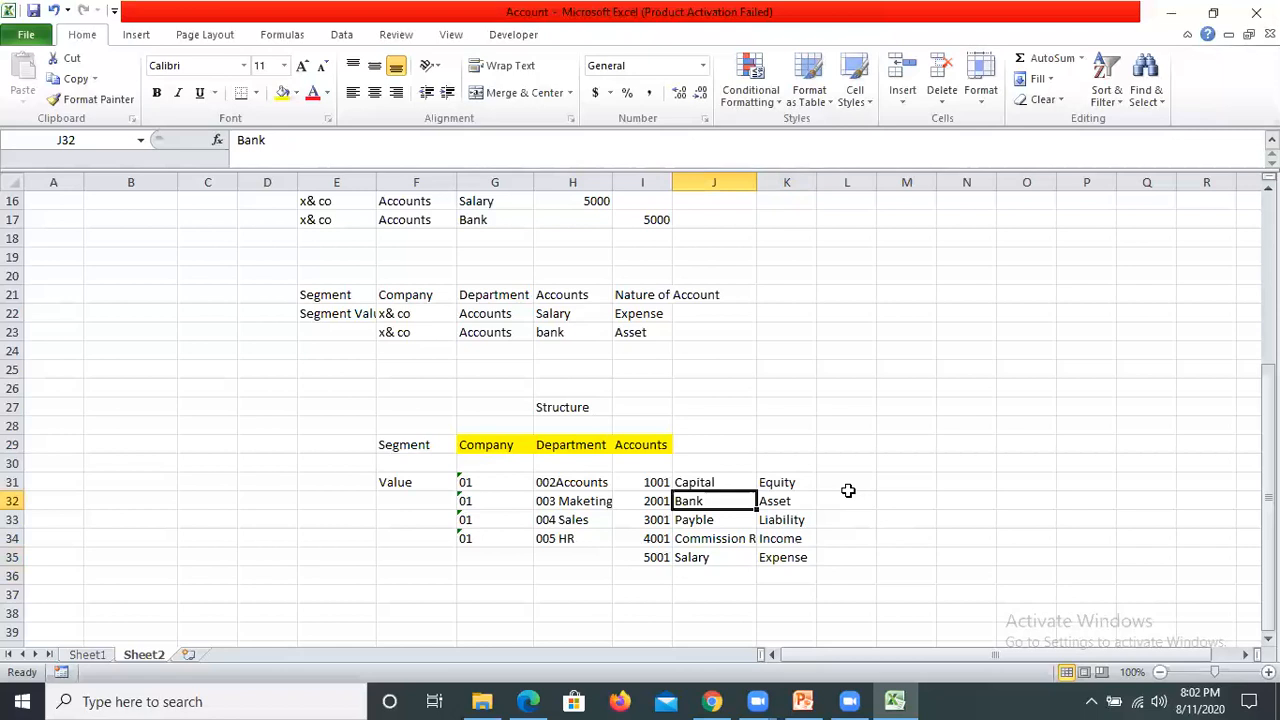
Step: Change the account name of the Liability row in J33 to "Paybles"
key("Up")
key("Down")
key("Down")
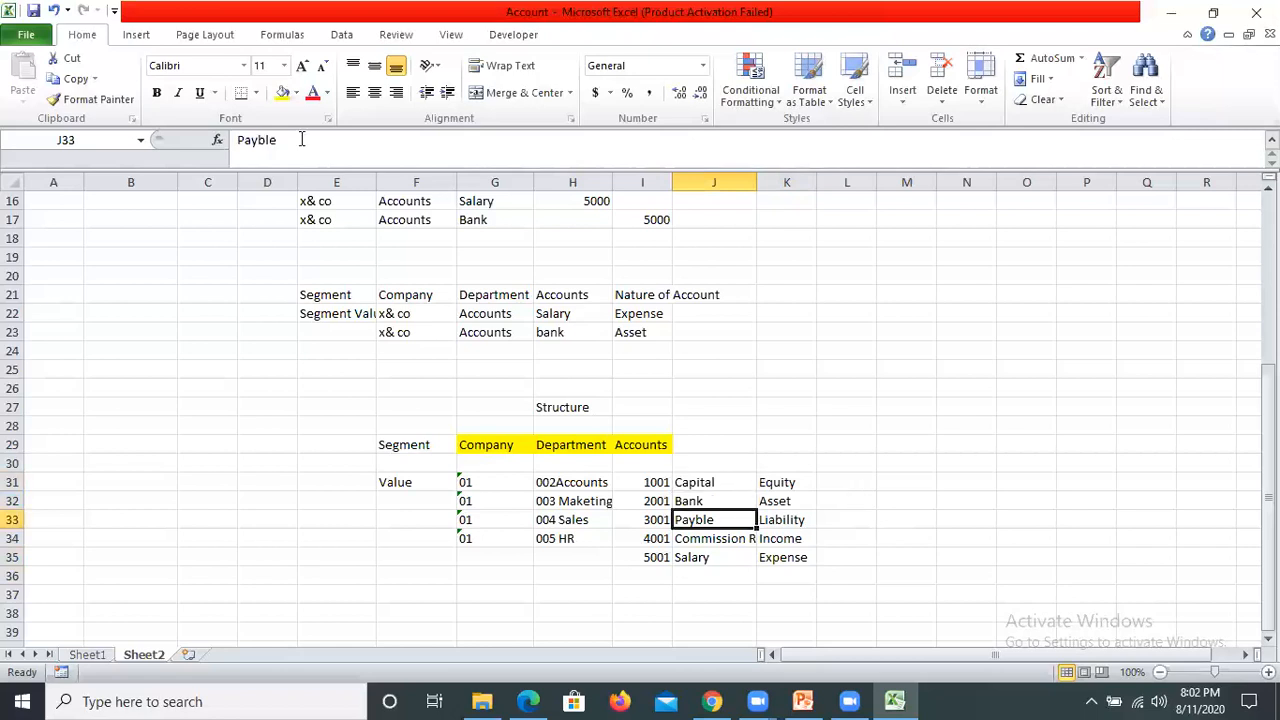
left_click(305, 139)
type("s")
key("Tab")
scroll(494, 365, "down", 5)
scroll(494, 365, "up", 5)
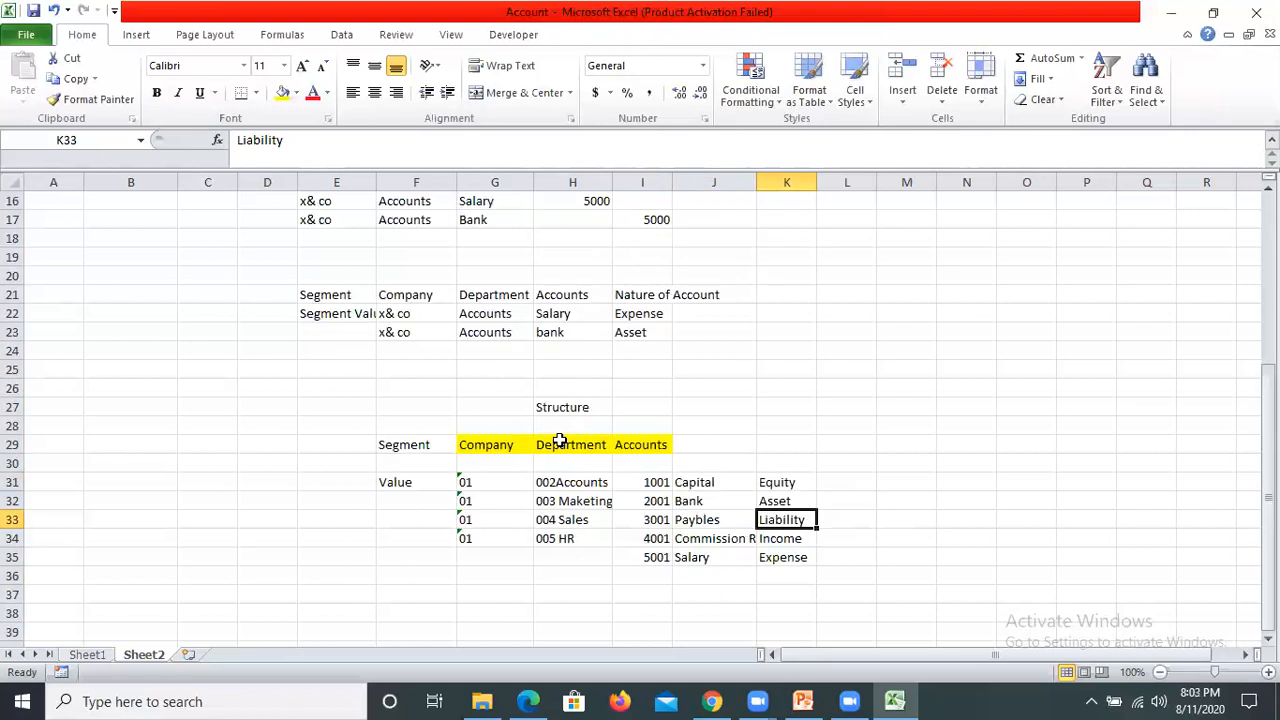
Step: Examine the Segment and Value labels in column F and the Capital row's account value and name
left_click(400, 446)
key("Down")
key("Down")
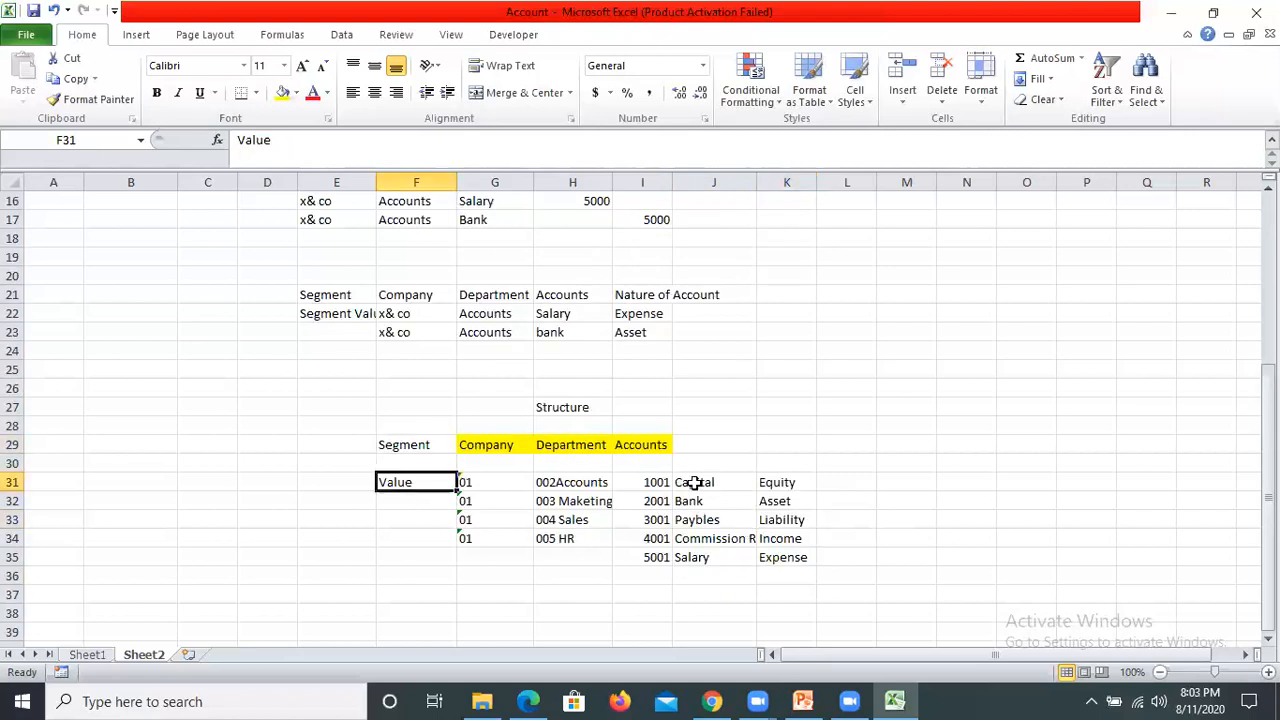
left_click(686, 486)
key("Down")
key("Left")
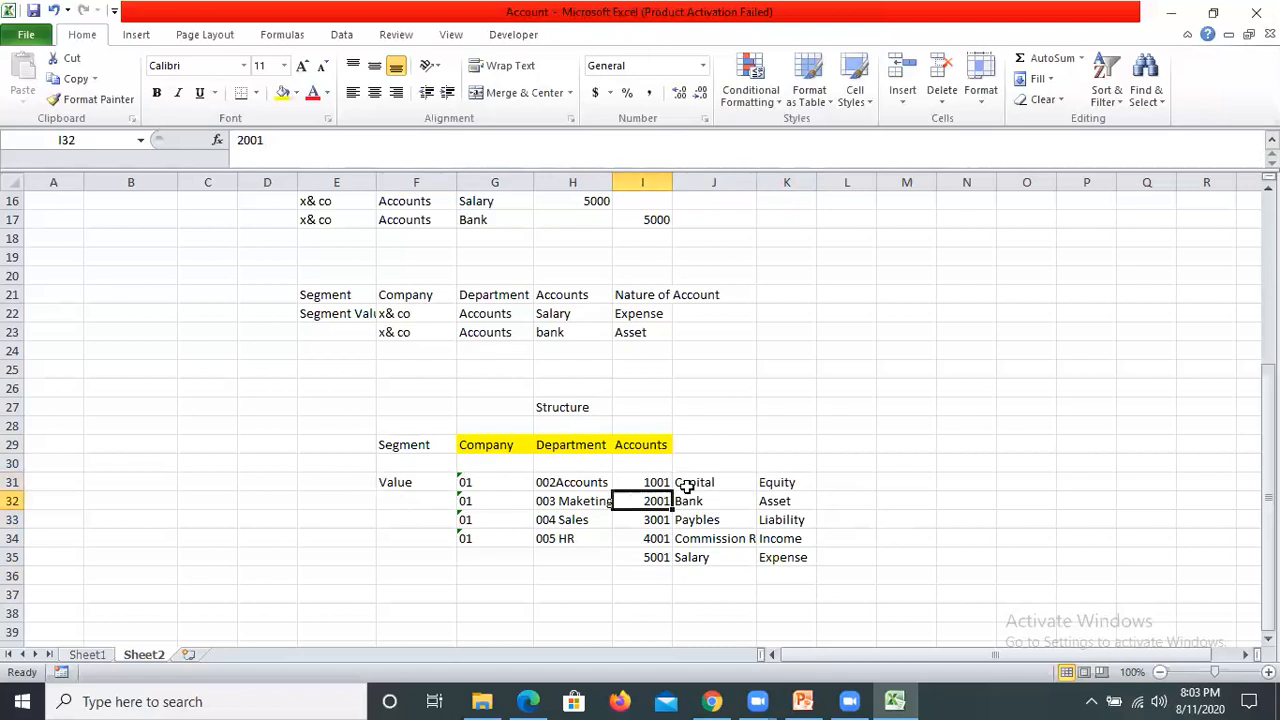
key("Up")
key("Right")
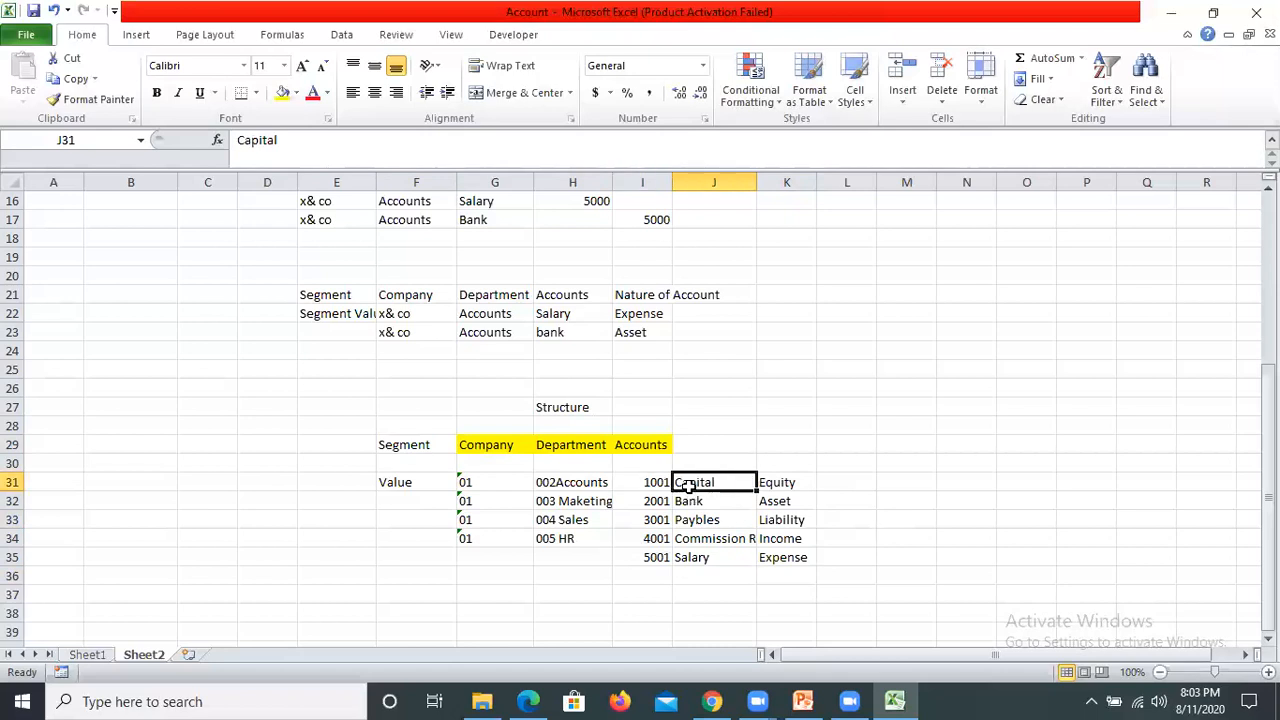
key("Left")
key("Right")
key("Left")
key("Down")
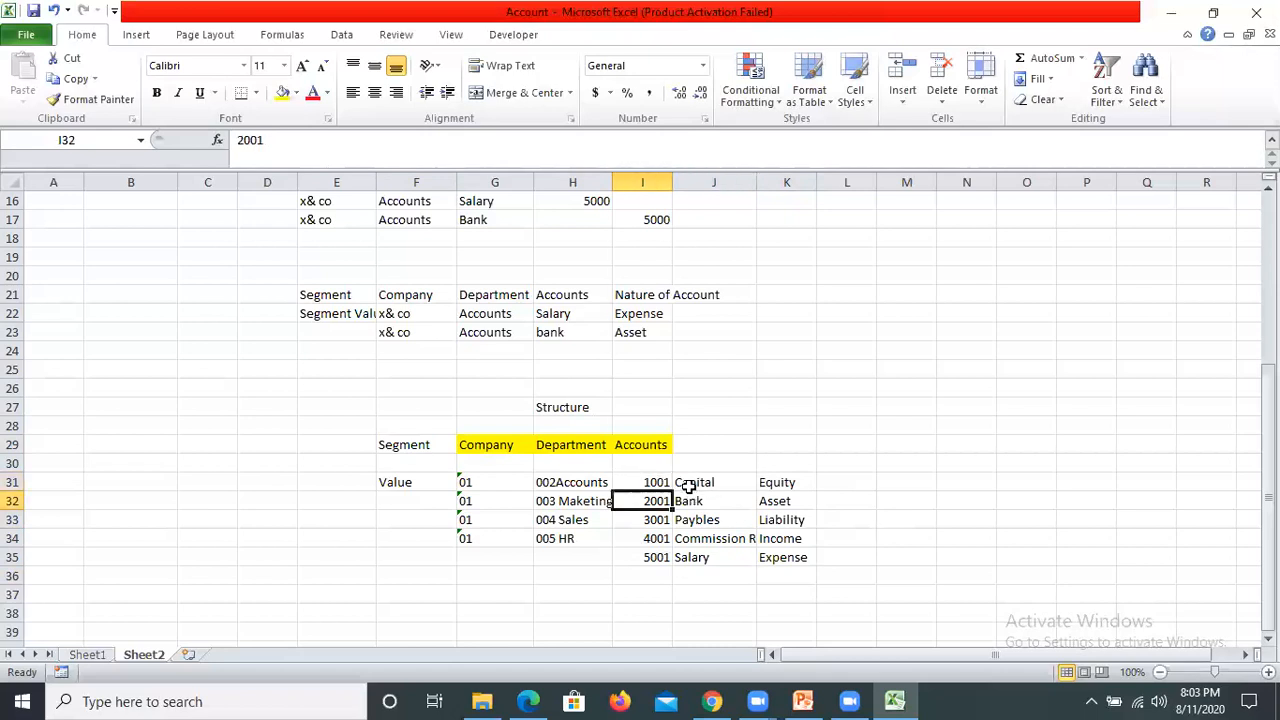
Step: Compare the account name and nature of the Bank row with those of the Paybles row
key("Right")
key("Right")
key("Left")
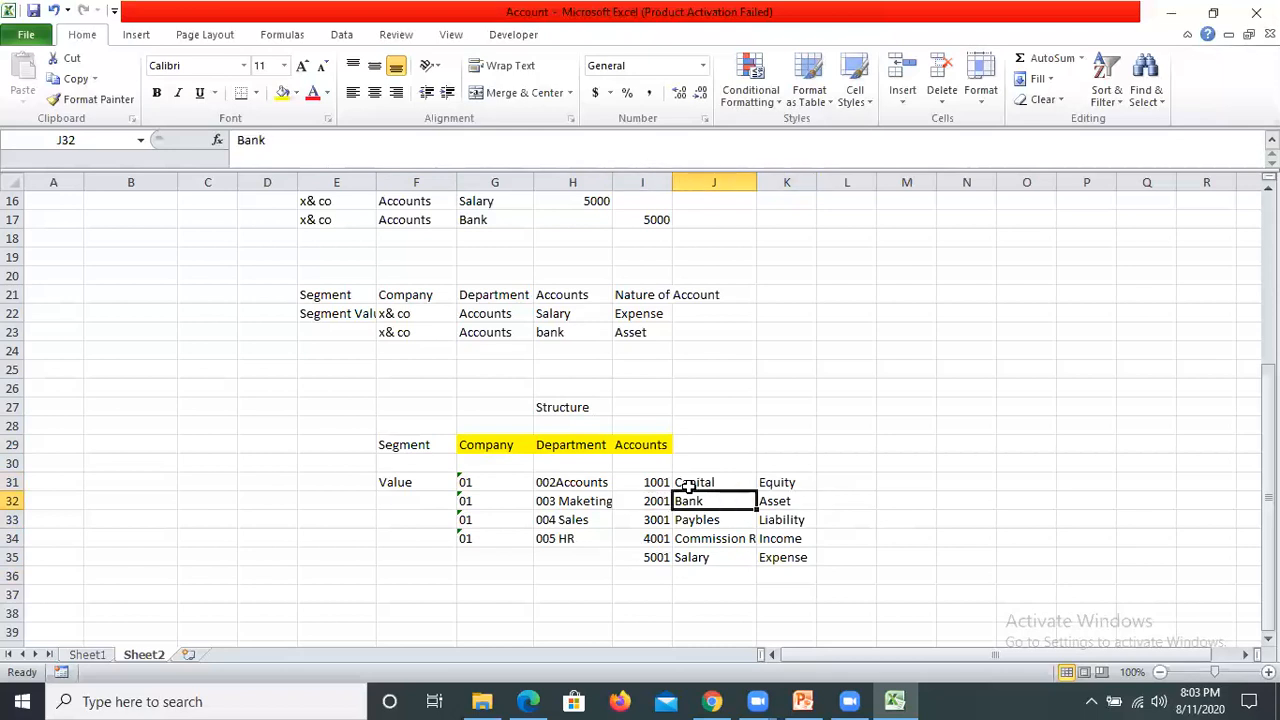
key("Left")
key("Down")
key("Right")
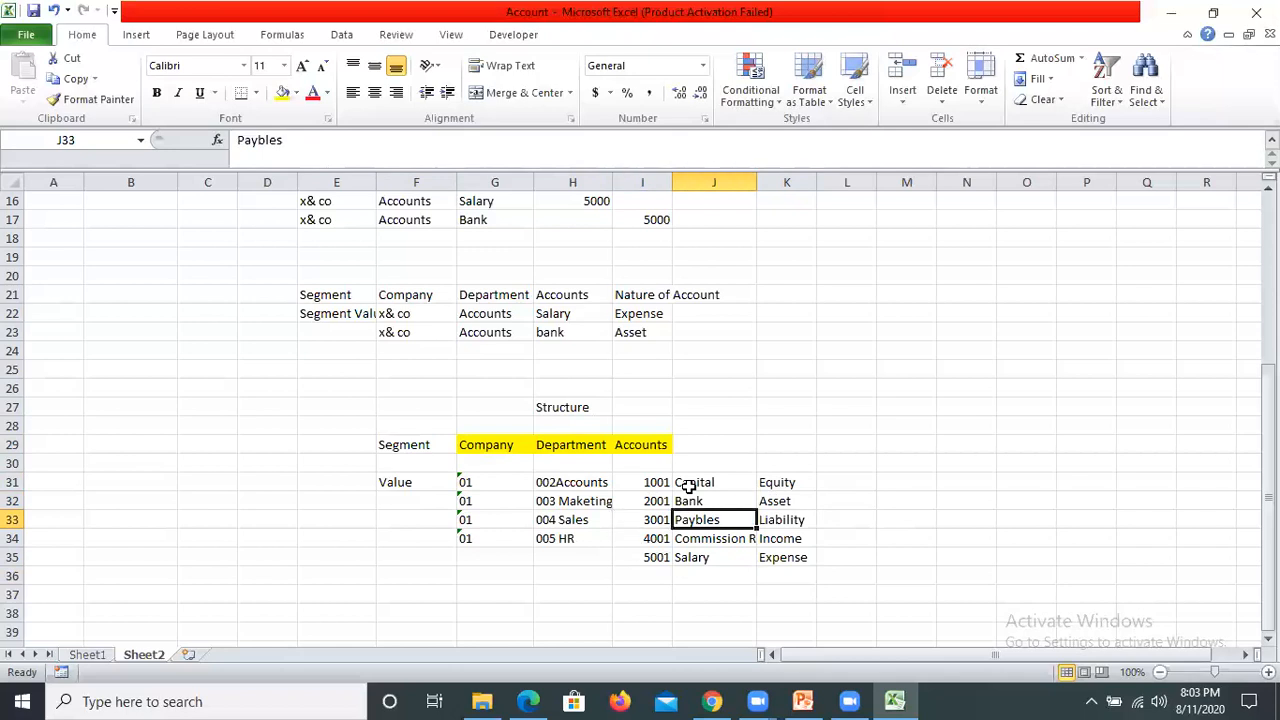
key("Right")
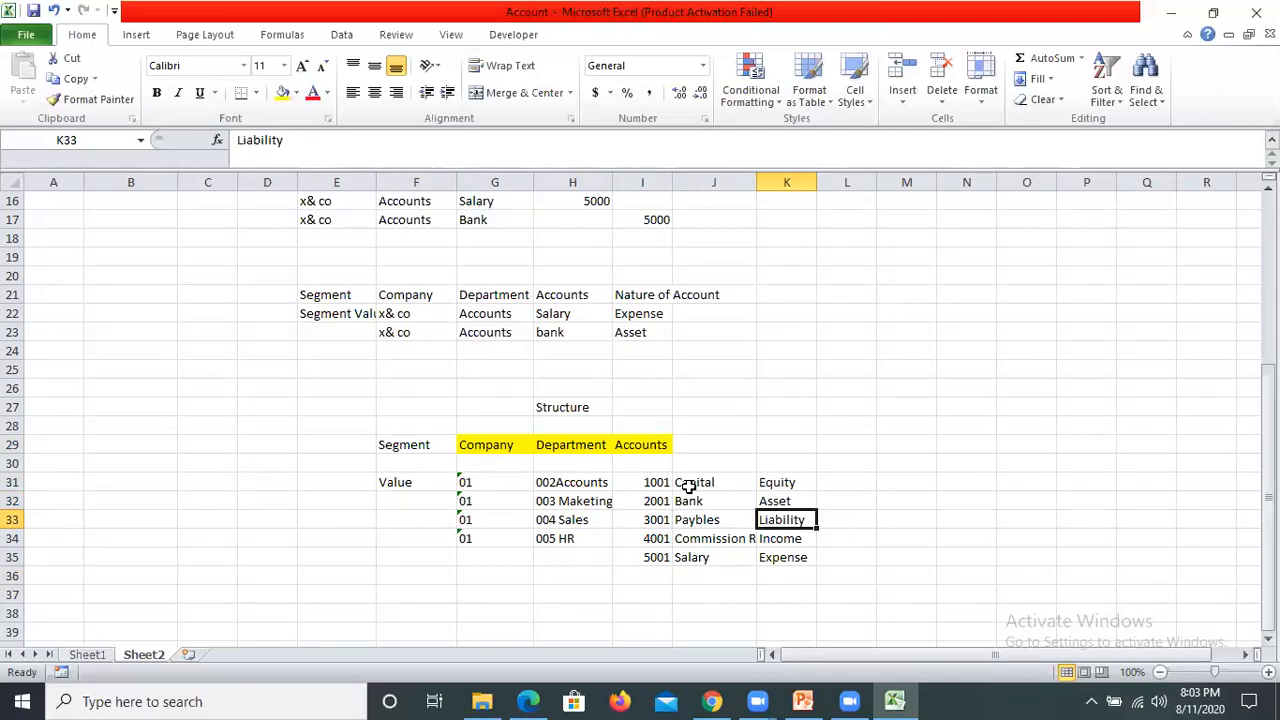
Step: Move the account entries in I33:K35 down one row to free row 33 below Bank
key("Left")
key("Left")
key("Up")
key("Down")
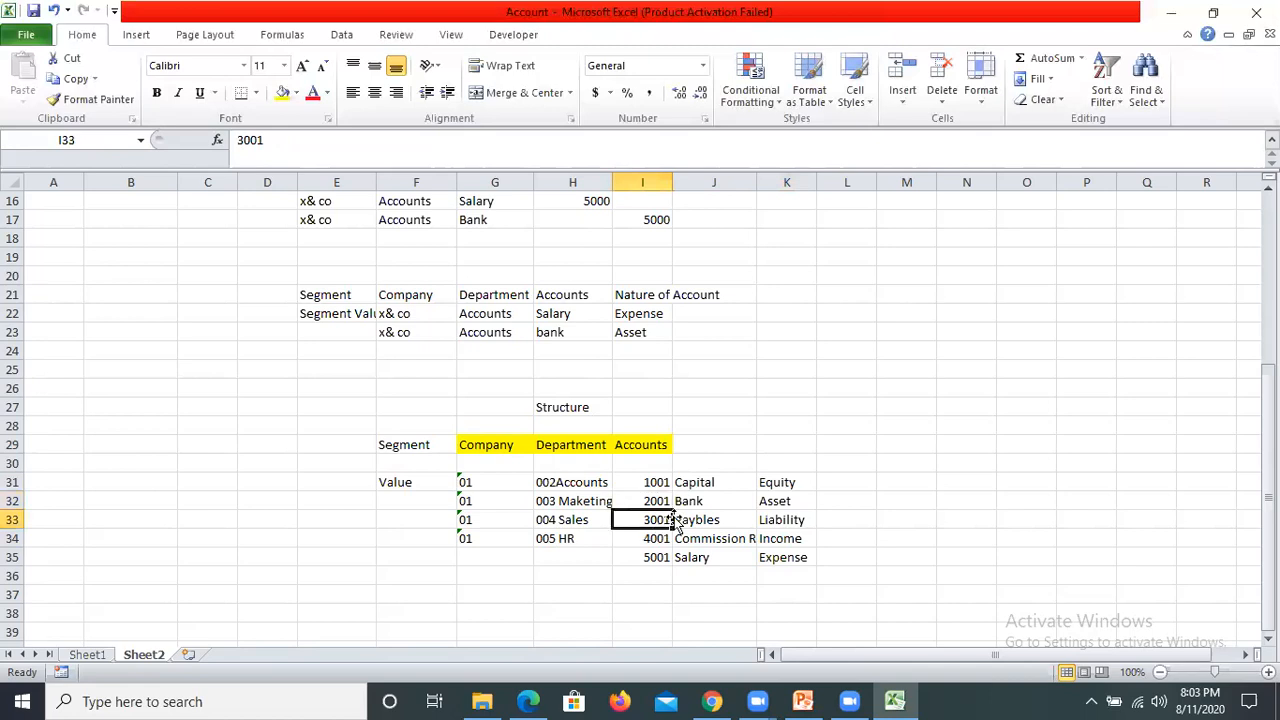
key("shift+Right")
key("shift+Right")
key("shift+Down")
key("shift+Down")
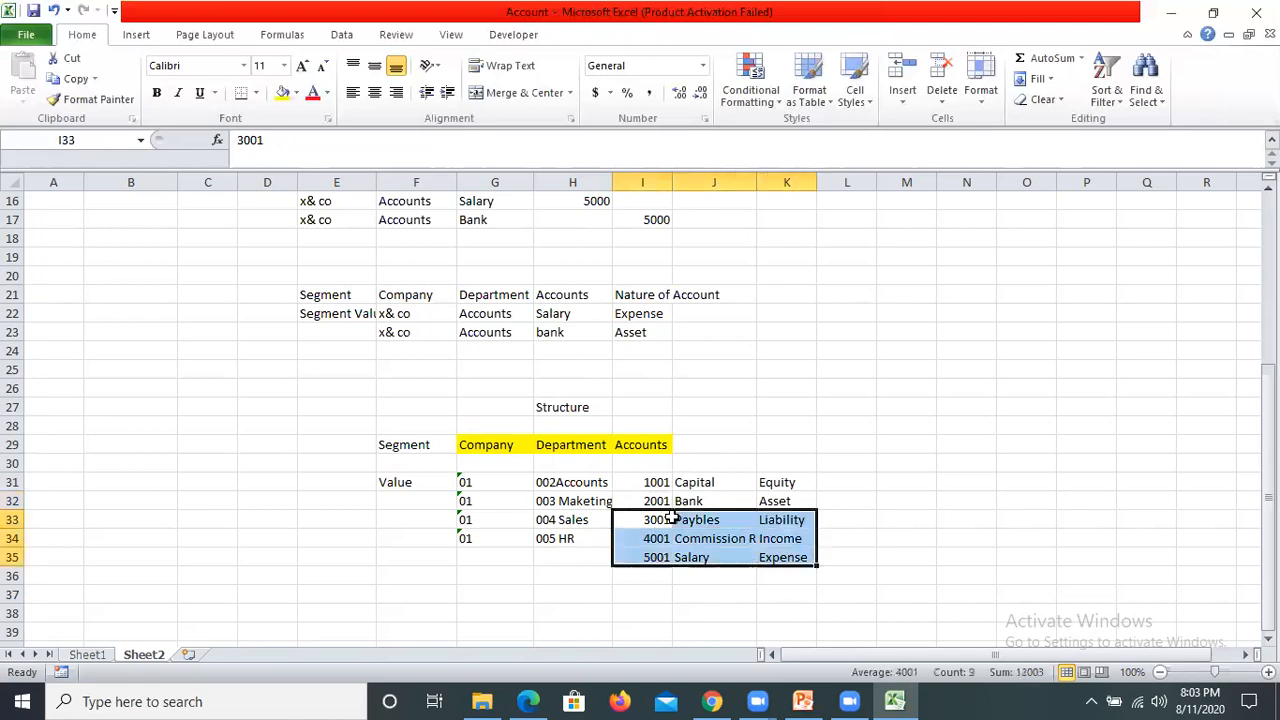
key("ctrl+c")
key("Down")
key("Down")
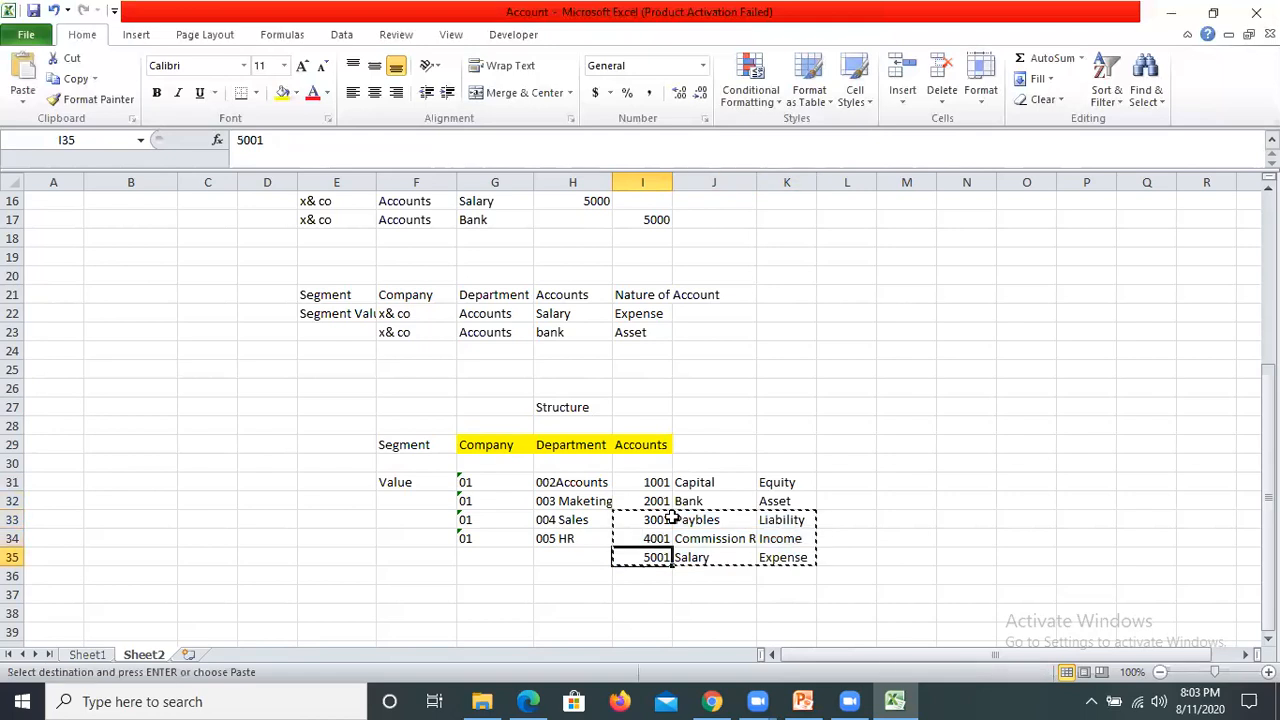
key("Up")
key("ctrl+v")
Step: Add an account in row 33 with value 2002, name "Cash" and nature "Asset"
key("Up")
type("2002")
key("Tab")
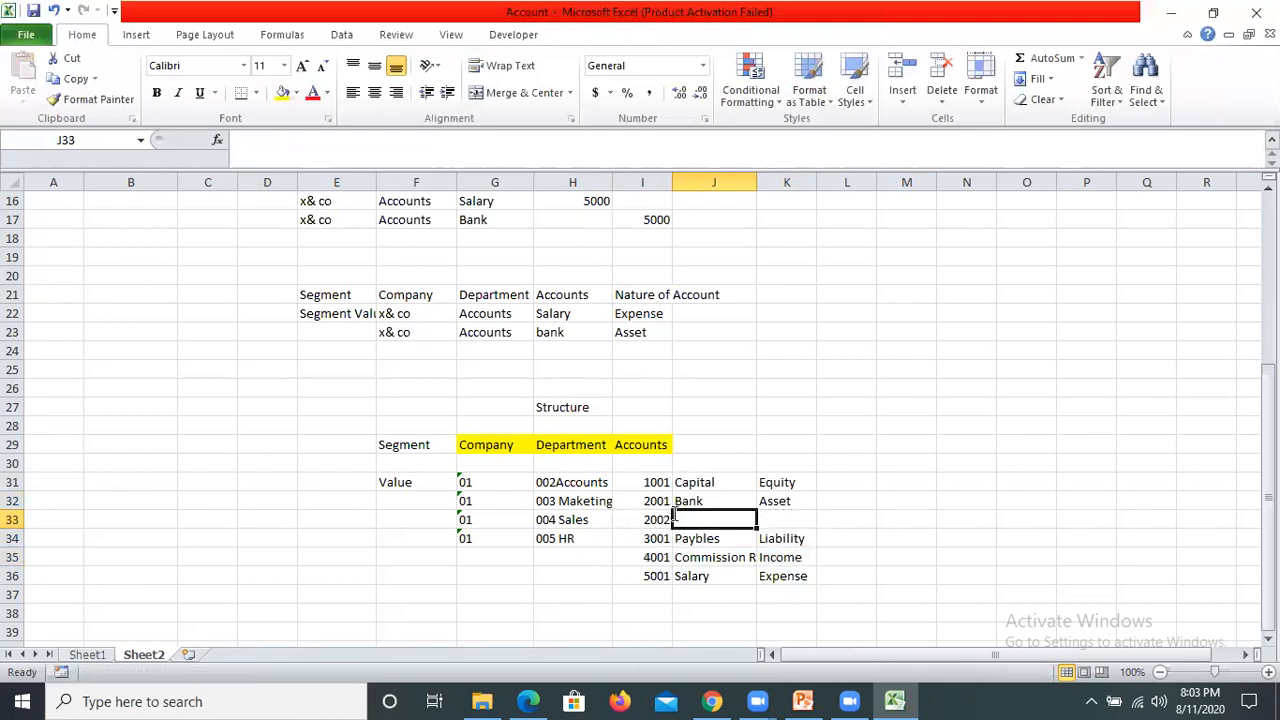
type("Cash")
key("Tab")
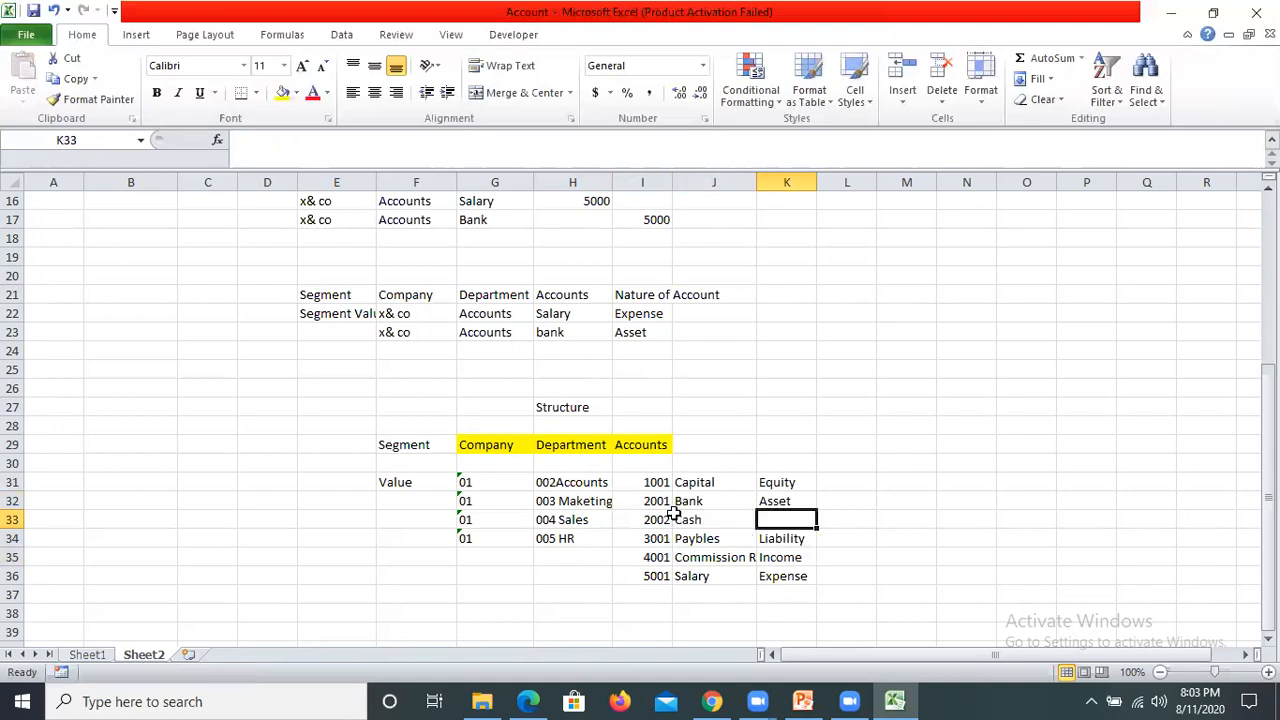
type("Asset")
key("Tab")
Step: Move the Paybles, Commission Received and Salary entries in I34:K36 down one row to start at I35
left_click(703, 557)
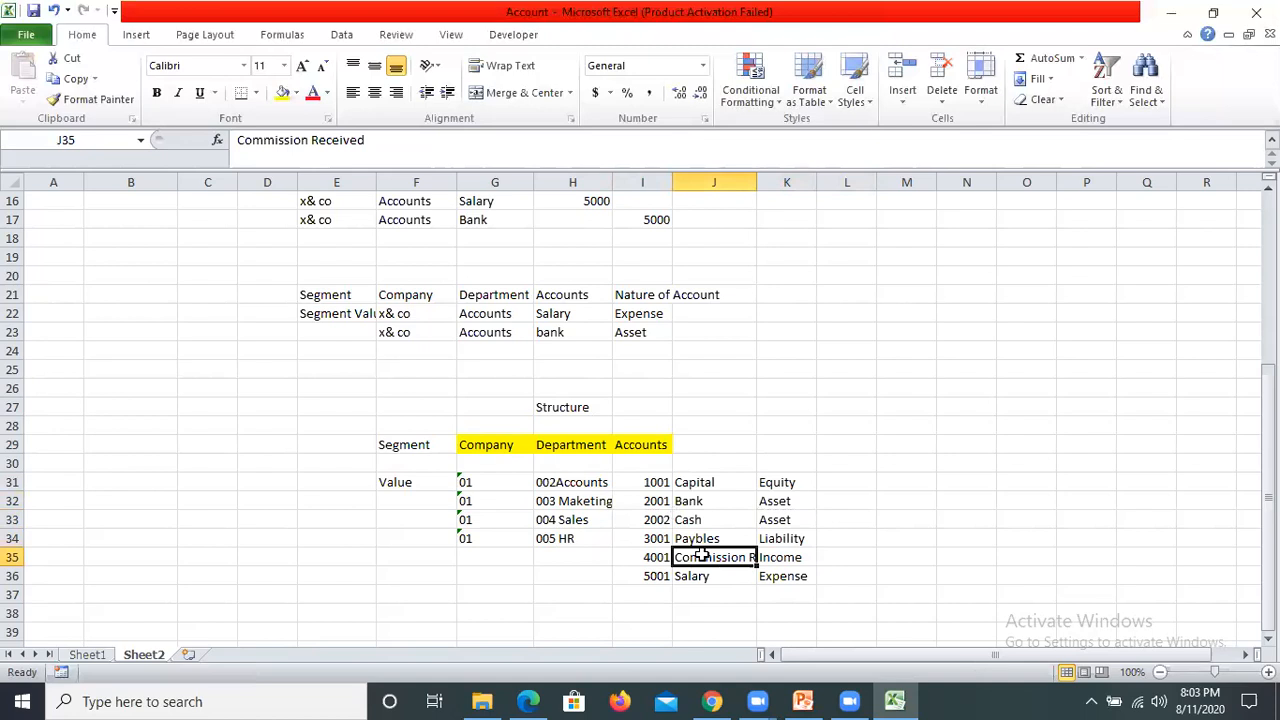
left_click(640, 537)
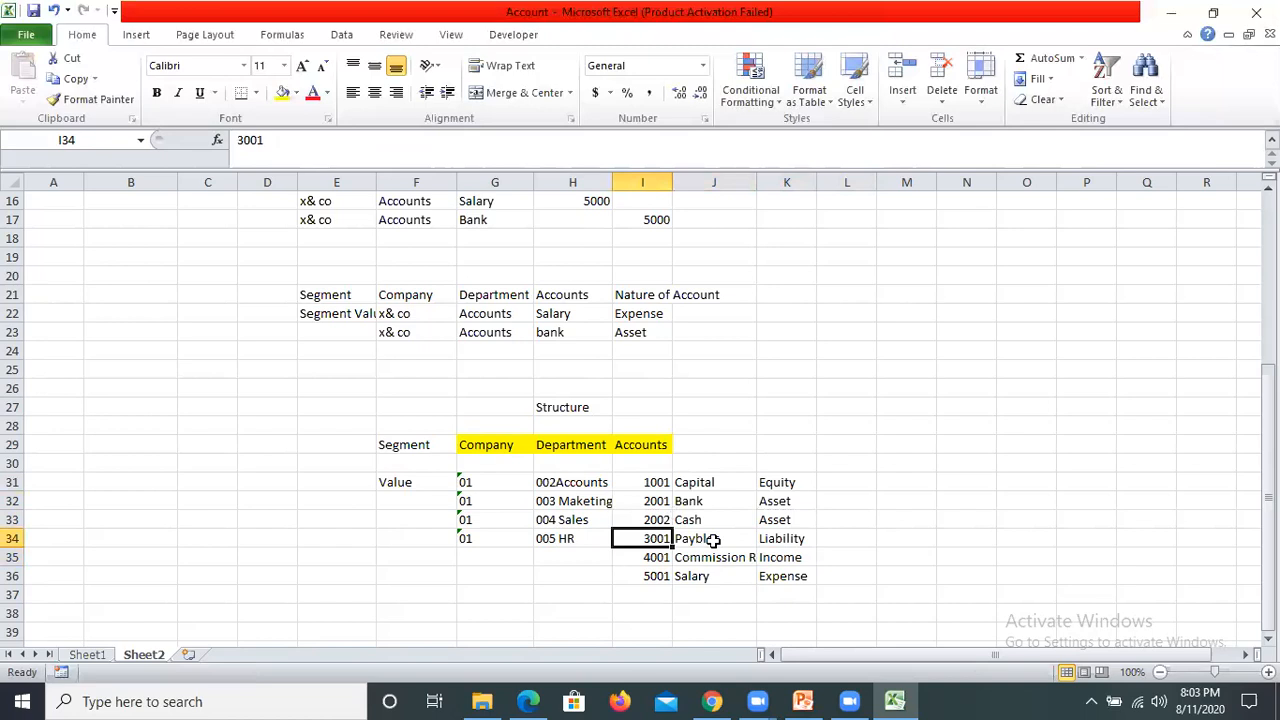
key("shift+Right")
key("shift+Right")
key("shift+Down")
key("shift+Down")
key("ctrl+c")
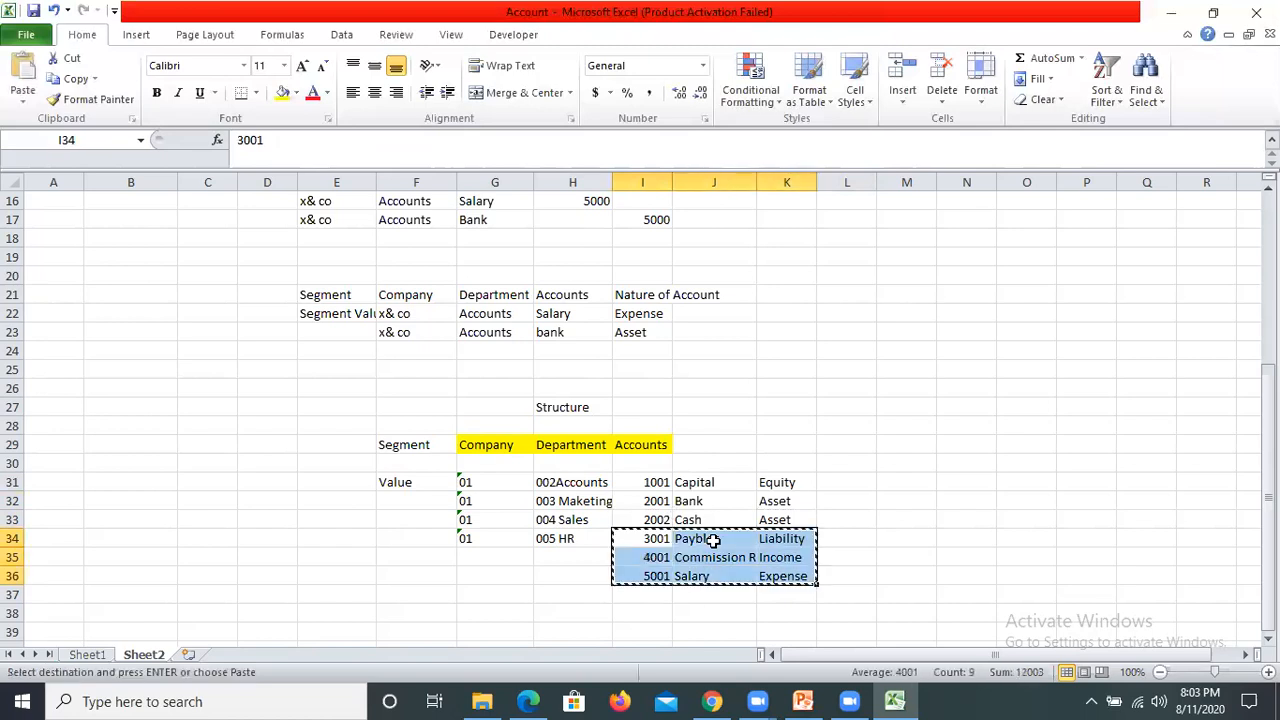
key("Down")
key("ctrl+v")
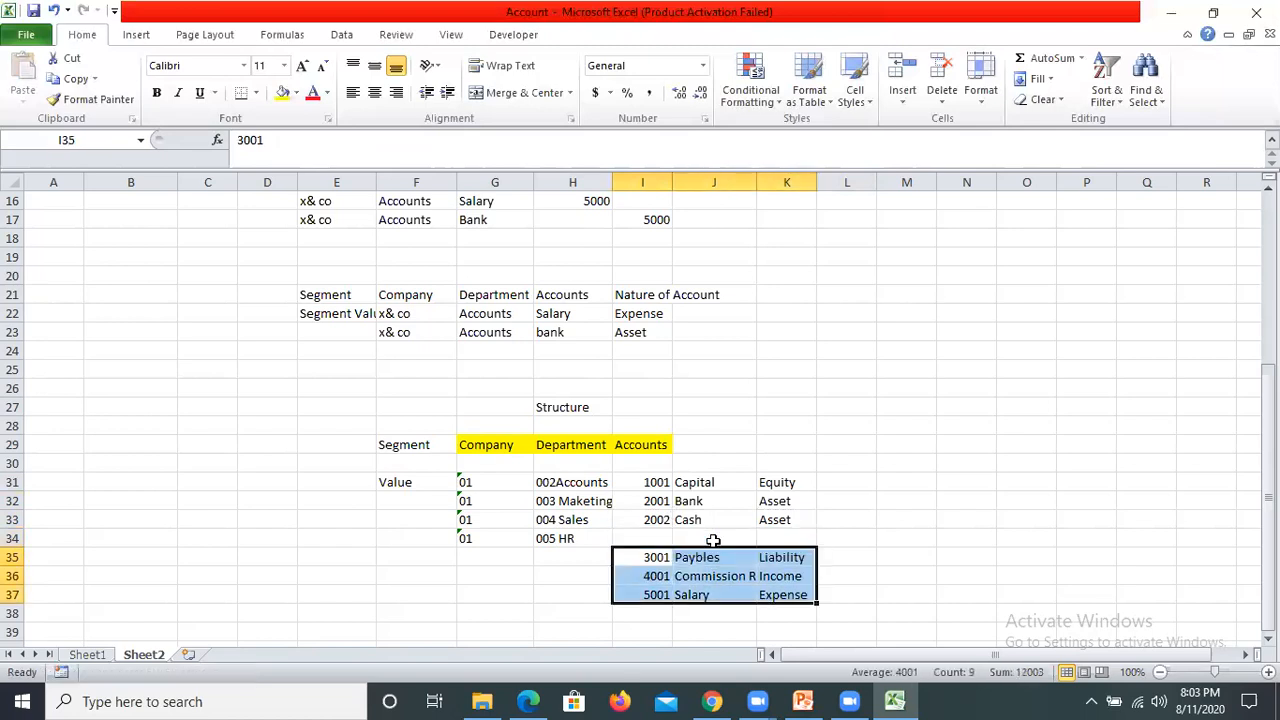
key("Up")
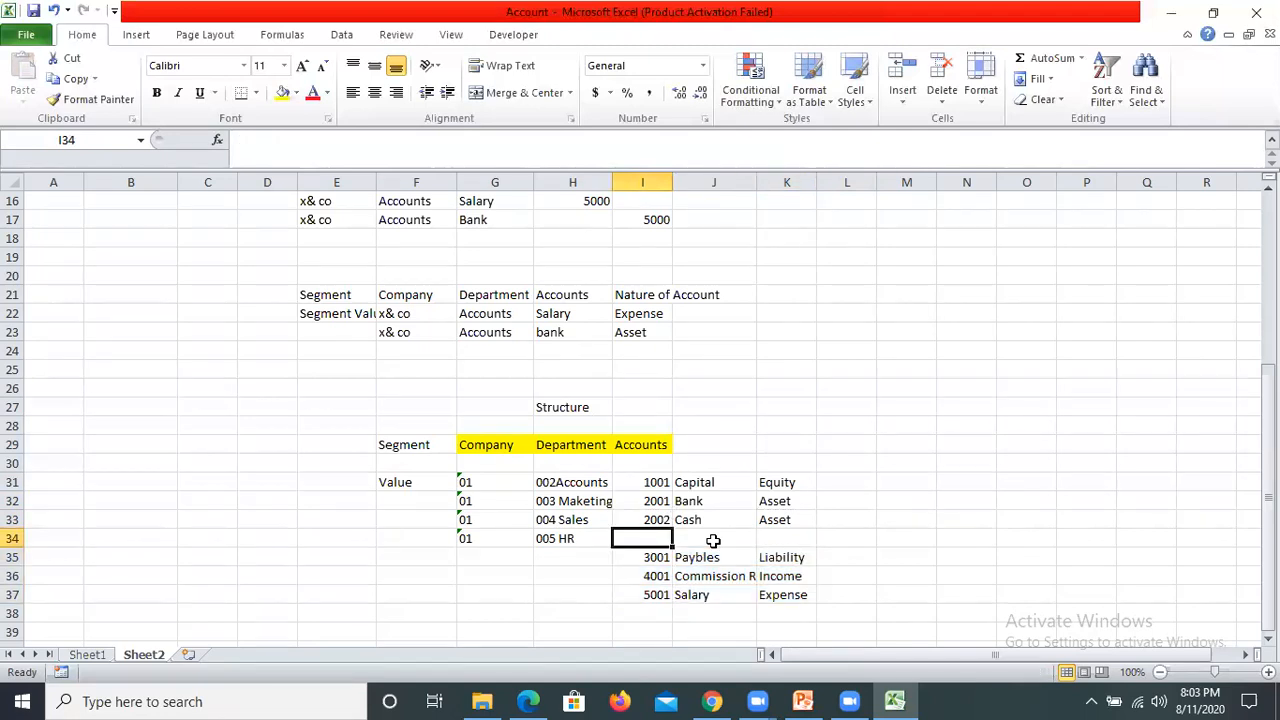
Step: Move the Paybles entry from I35:K35 back up to row 34, leaving row 35 empty
key("Down")
key("shift+Right")
key("shift+Right")
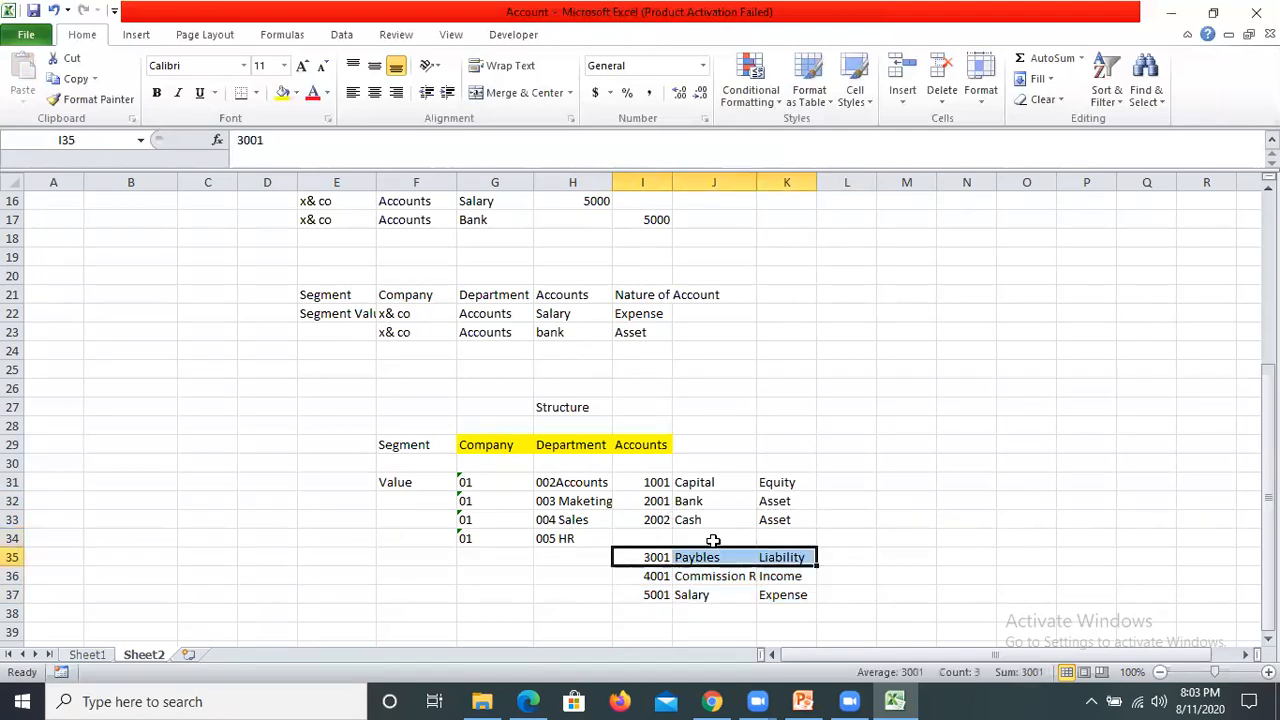
left_click_drag(713, 541, 713, 539)
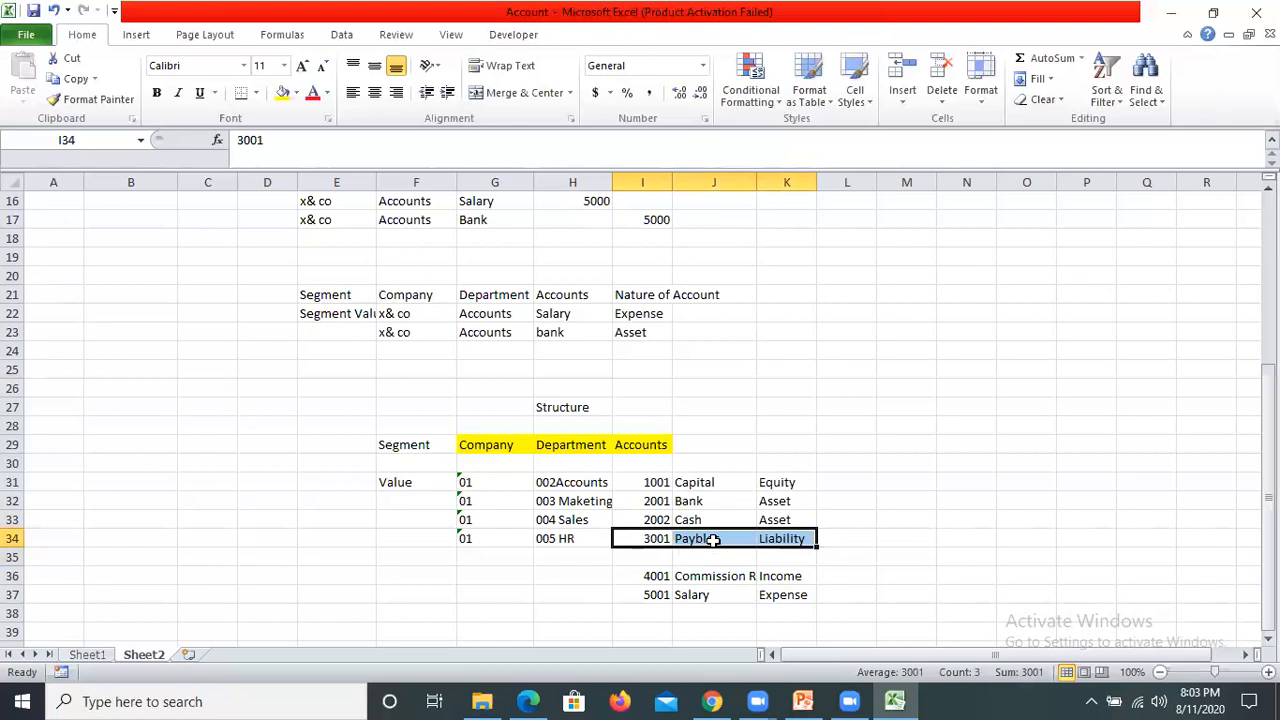
Step: Add account 3002 in row 35 with nature "Liability", entering the name "Gst" and replacing it with "Tax"
key("Down")
type("3002")
key("Tab")
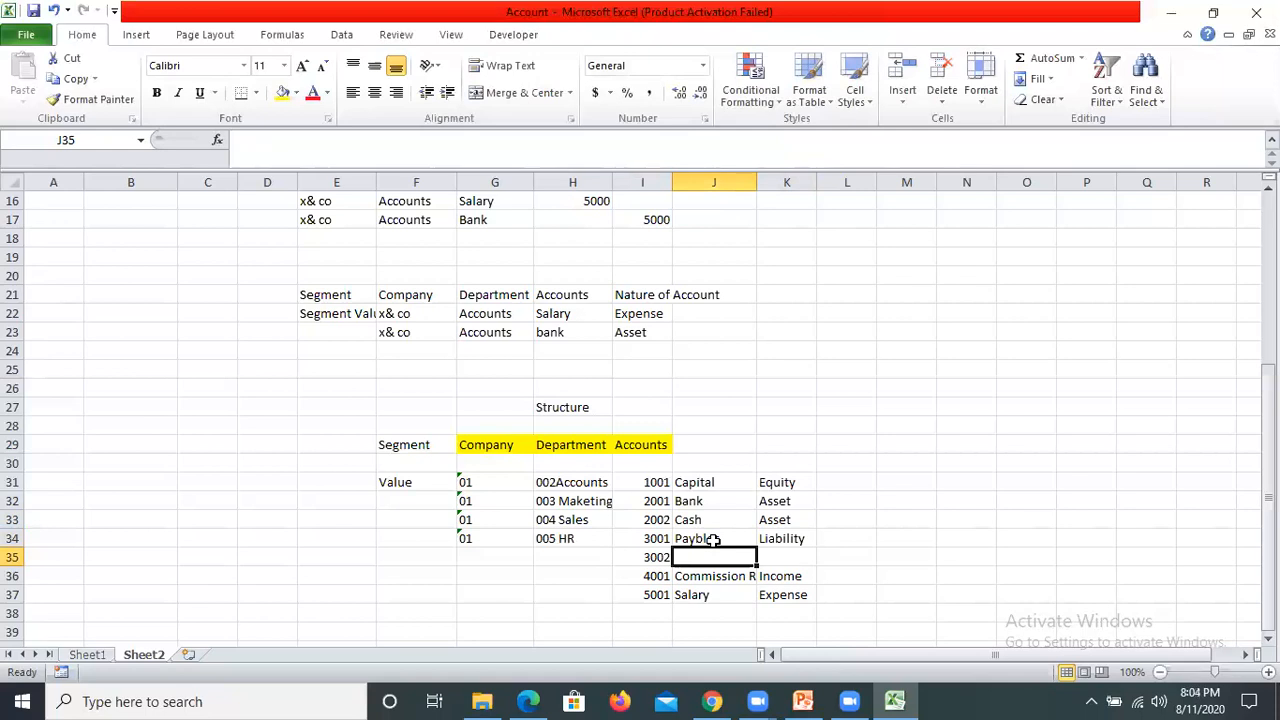
key("BackSpace")
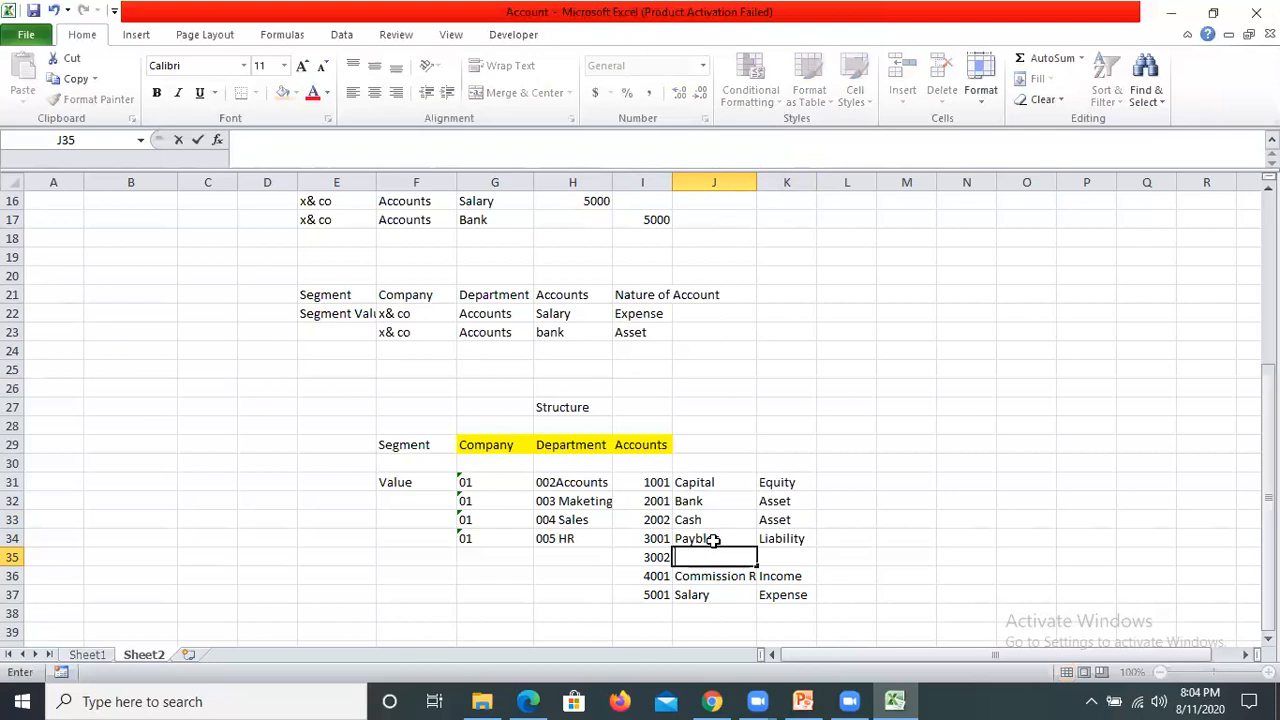
type("Gst")
key("Tab")
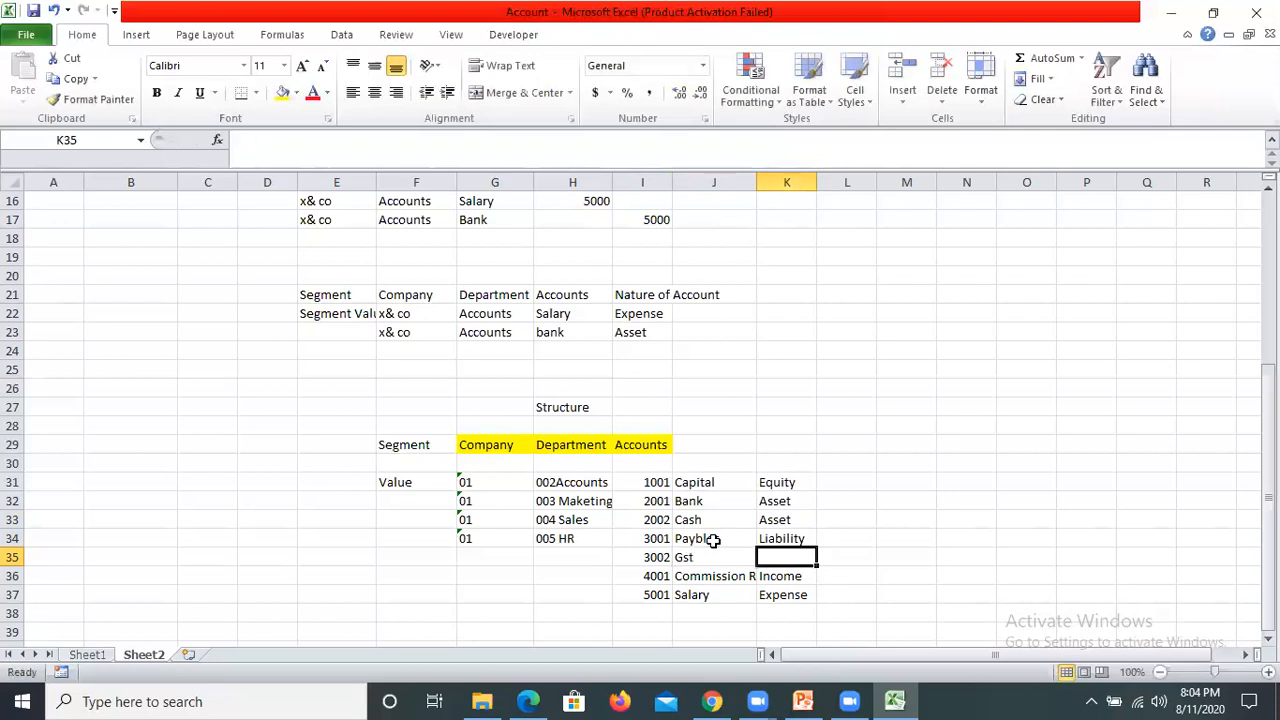
key("ctrl+d")
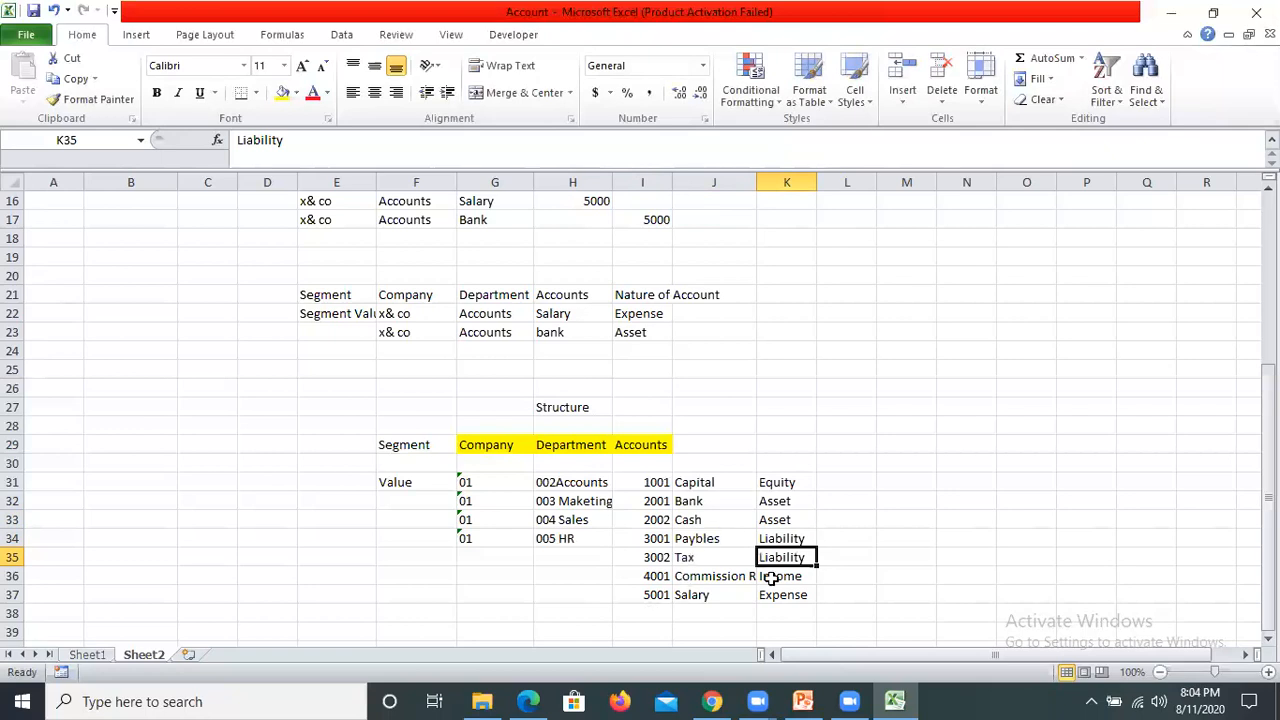
Step: Widen column J slightly and select the Capital account name in J31
mouse_move(757, 183)
left_mouse_down()
mouse_move(806, 186)
mouse_move(760, 186)
left_mouse_up()
left_click(757, 488)
scroll(866, 509, "down", 1)
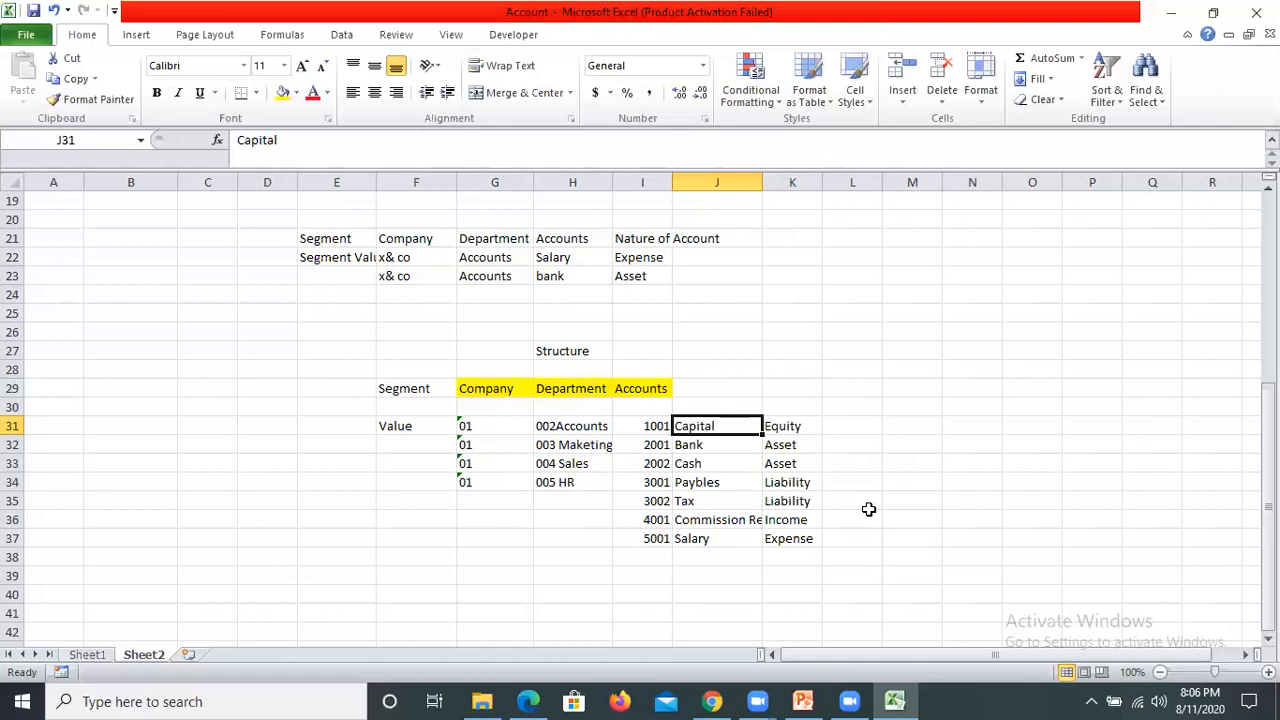
Step: Review the company value in row 31, the account names from Capital to Paybles, and the values in row 34
key("Left")
key("Left")
key("Left")
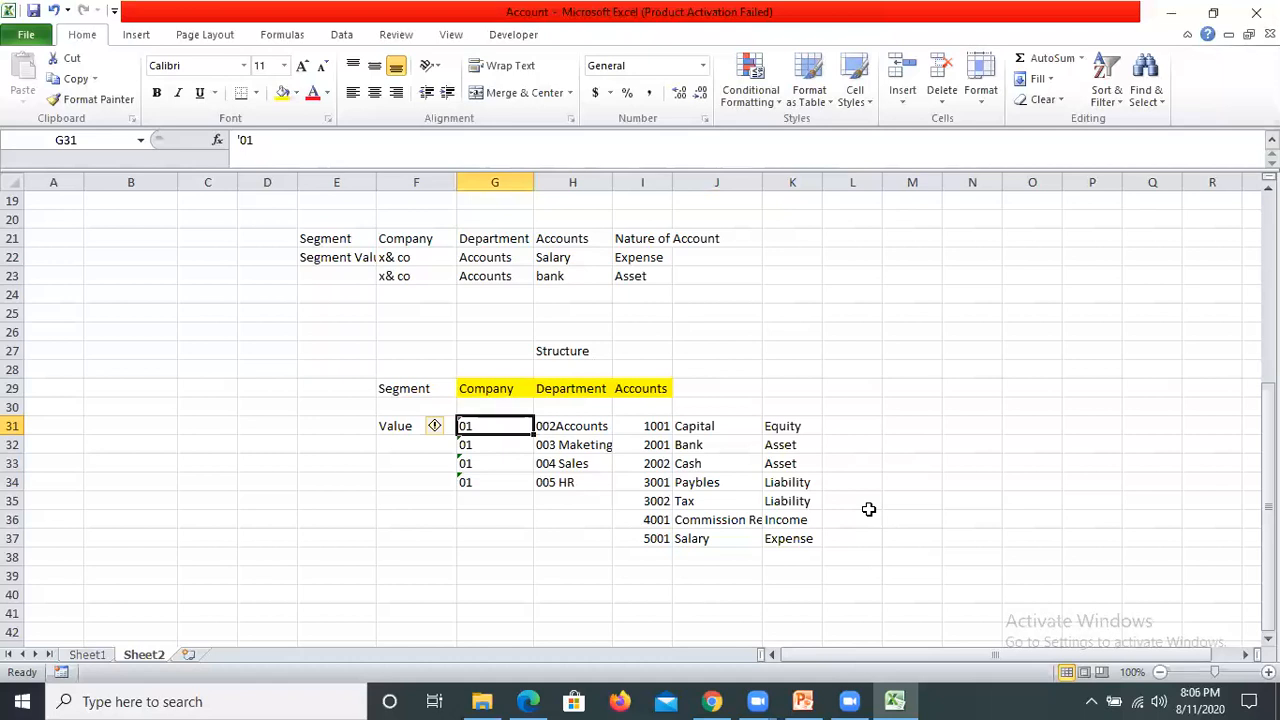
key("Right")
key("Right")
key("Right")
key("Down")
key("Down")
key("Down")
key("Left")
key("Left")
key("Left")
key("Down")
key("Down")
key("Down")
key("Down")
key("Down")
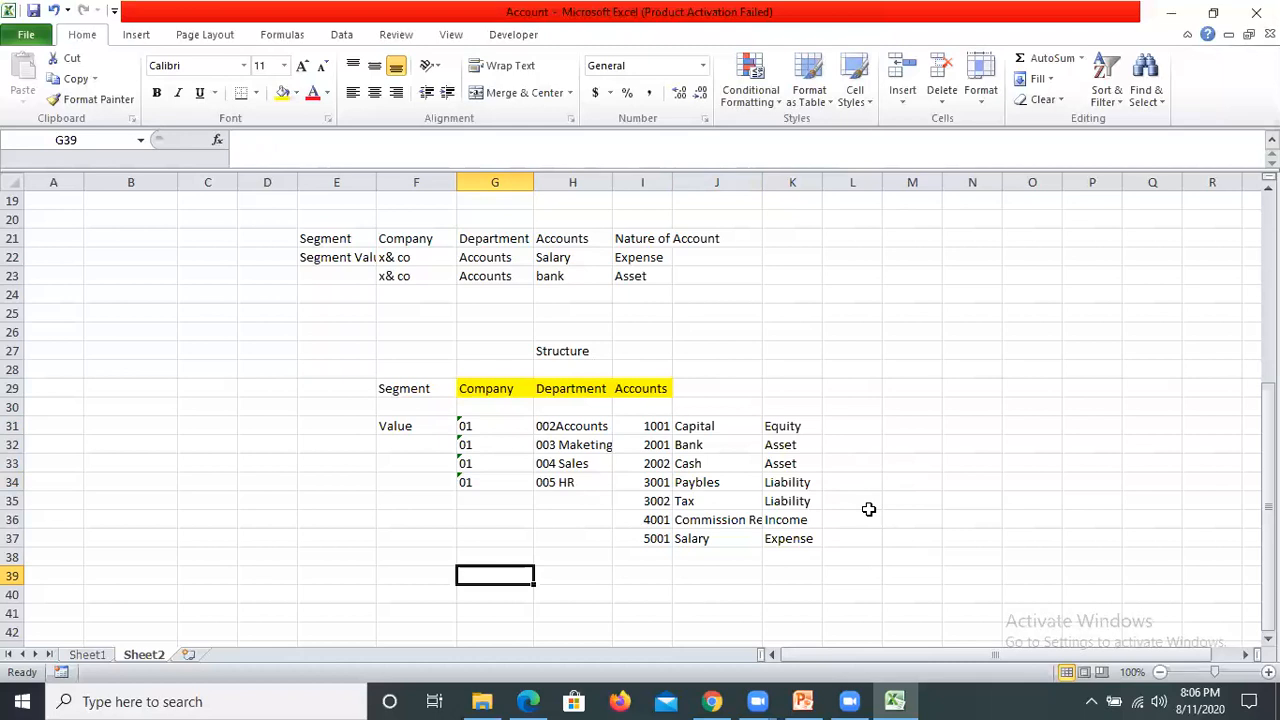
key("Up")
key("Up")
key("Up")
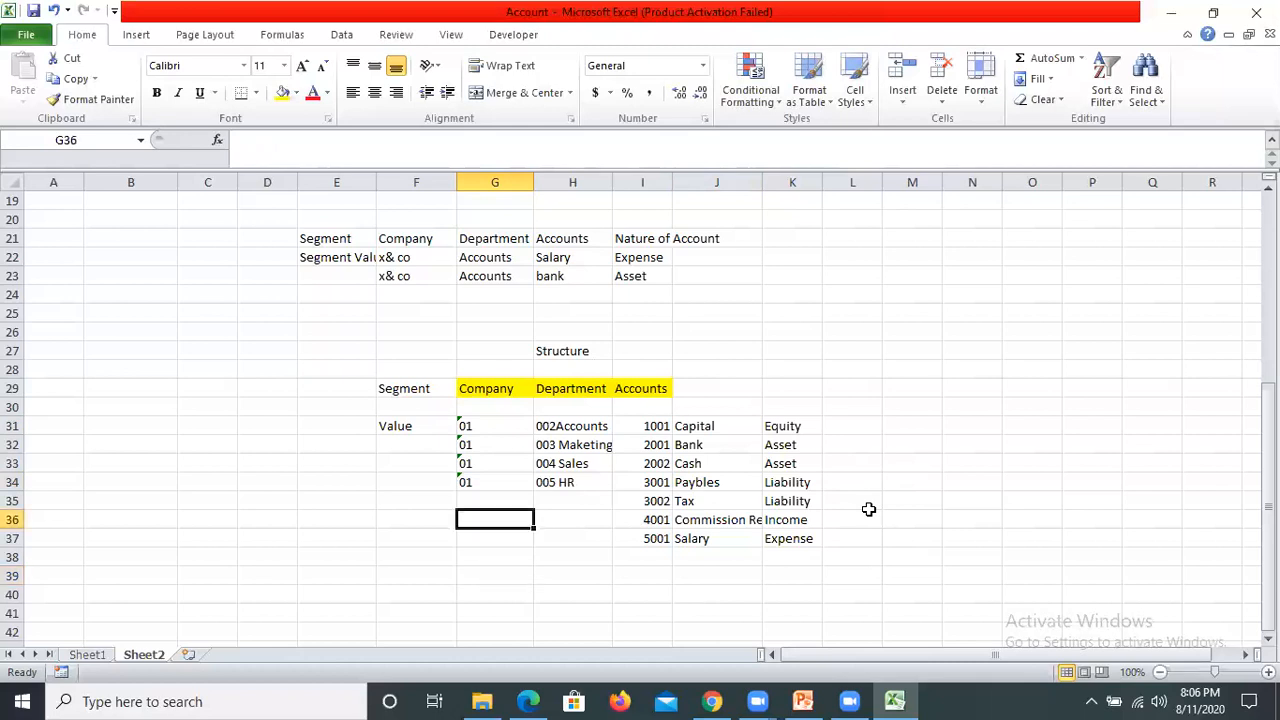
key("Up")
key("Up")
key("Up")
key("Up")
key("Down")
key("Down")
key("Down")
key("Down")
key("Down")
key("Down")
key("Down")
key("Down")
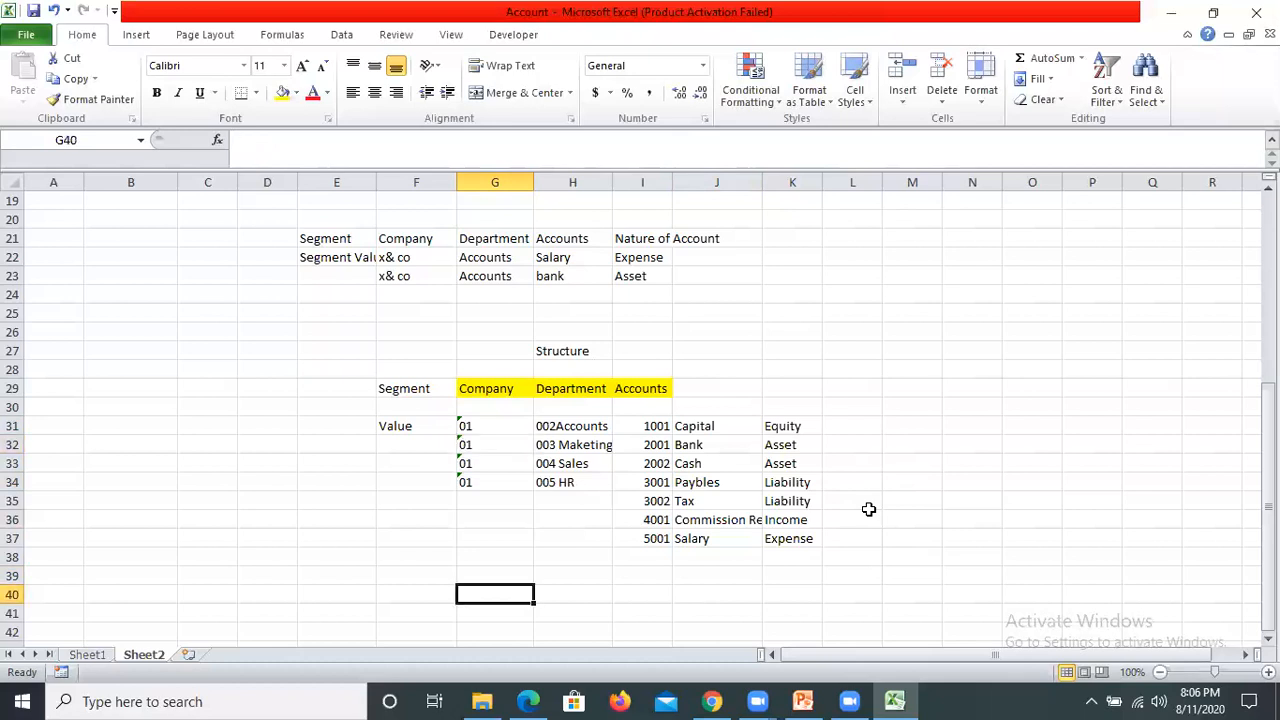
Step: Widen column J further to show more of the "Commission Received" account name and select J36
key("Up")
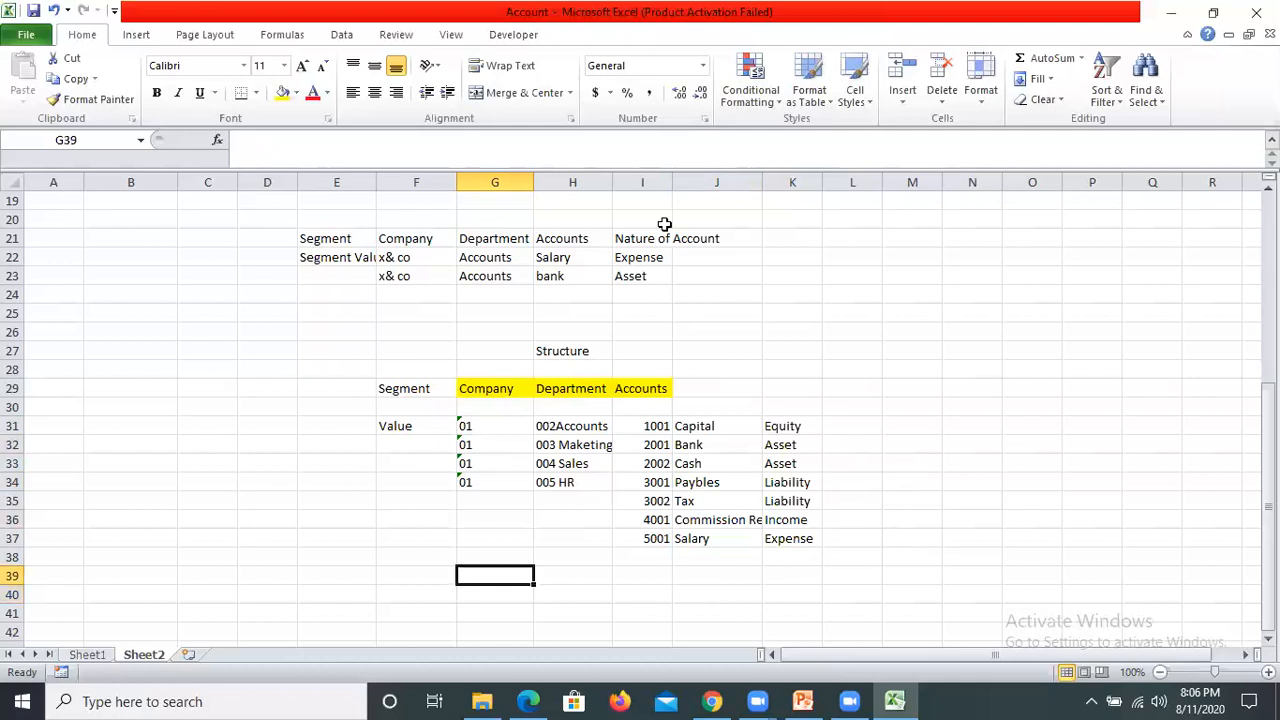
left_click_drag(762, 182, 795, 182)
left_click(792, 514)
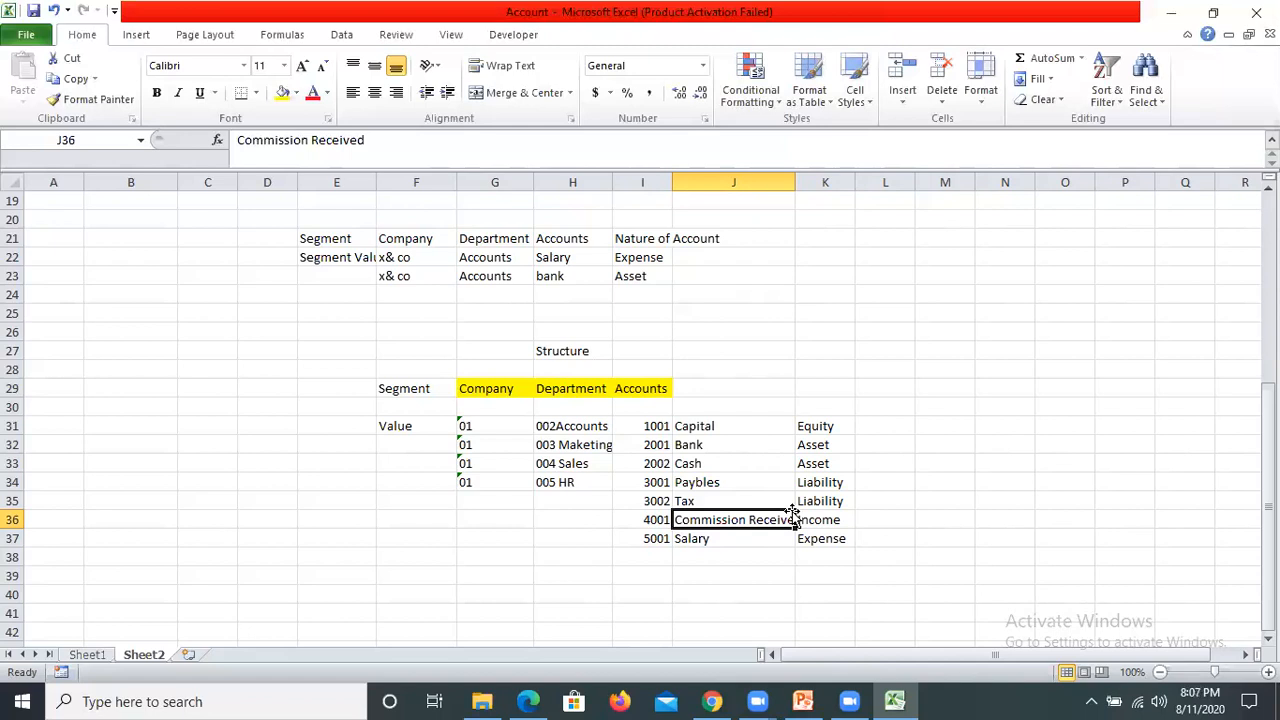
key("Down")
key("Down")
key("Left")
key("Left")
key("Left")
key("Left")
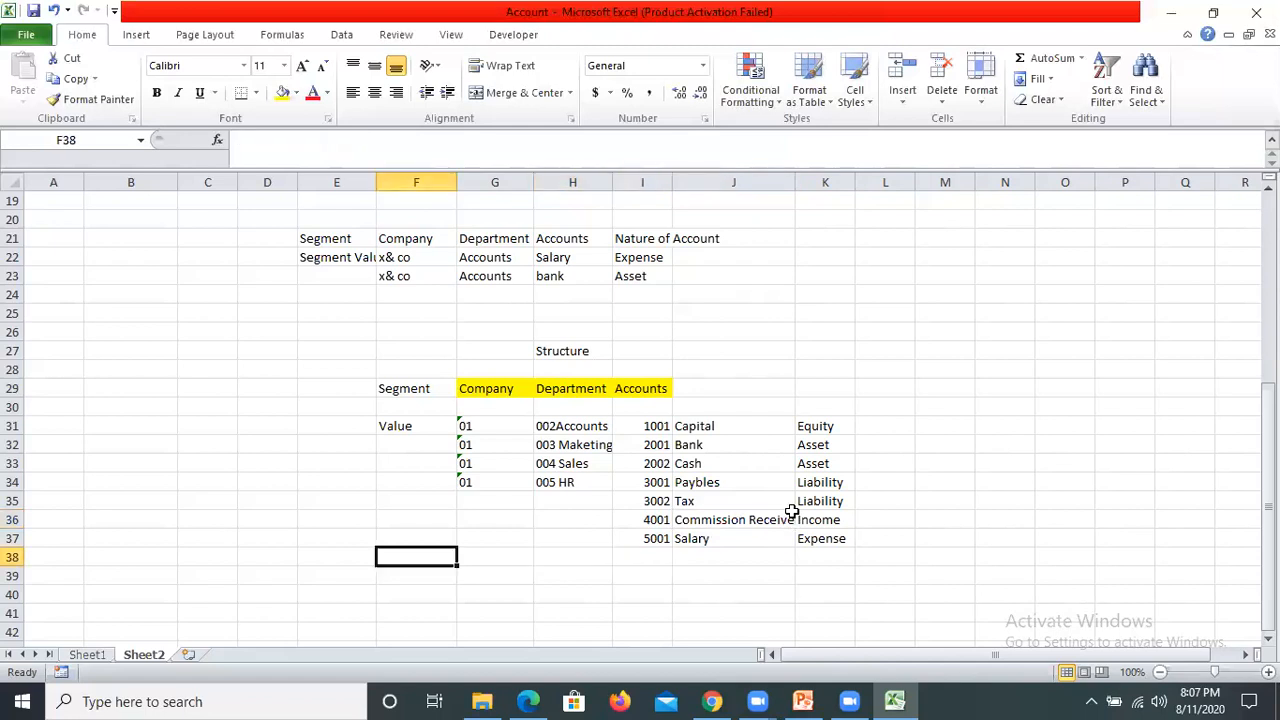
key("Right")
key("Down")
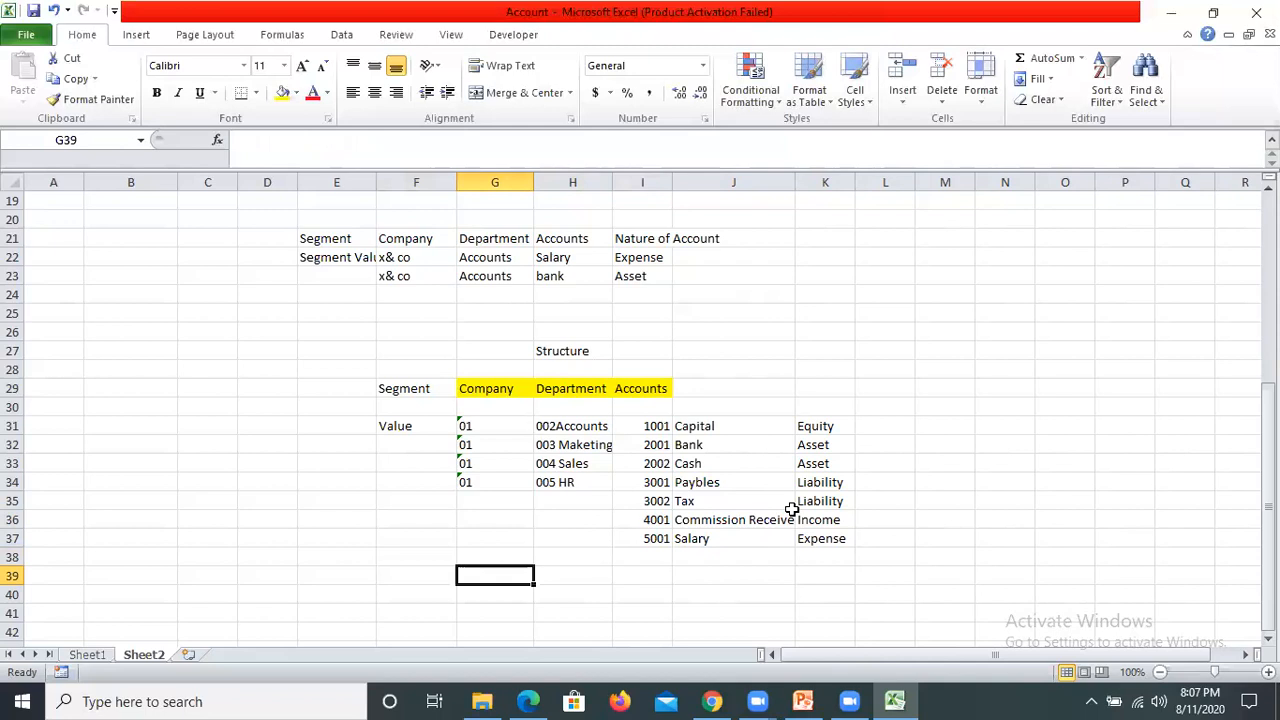
key("Right")
key("Down")
type("'01")
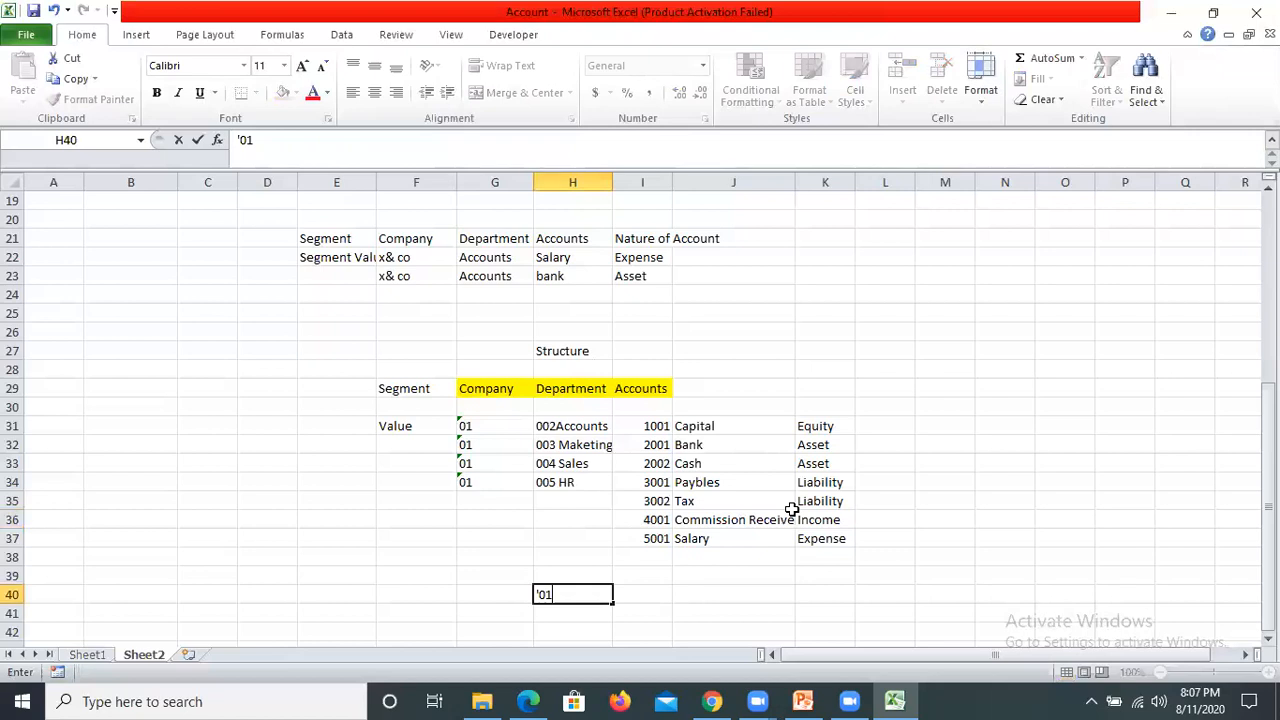
key("Escape")
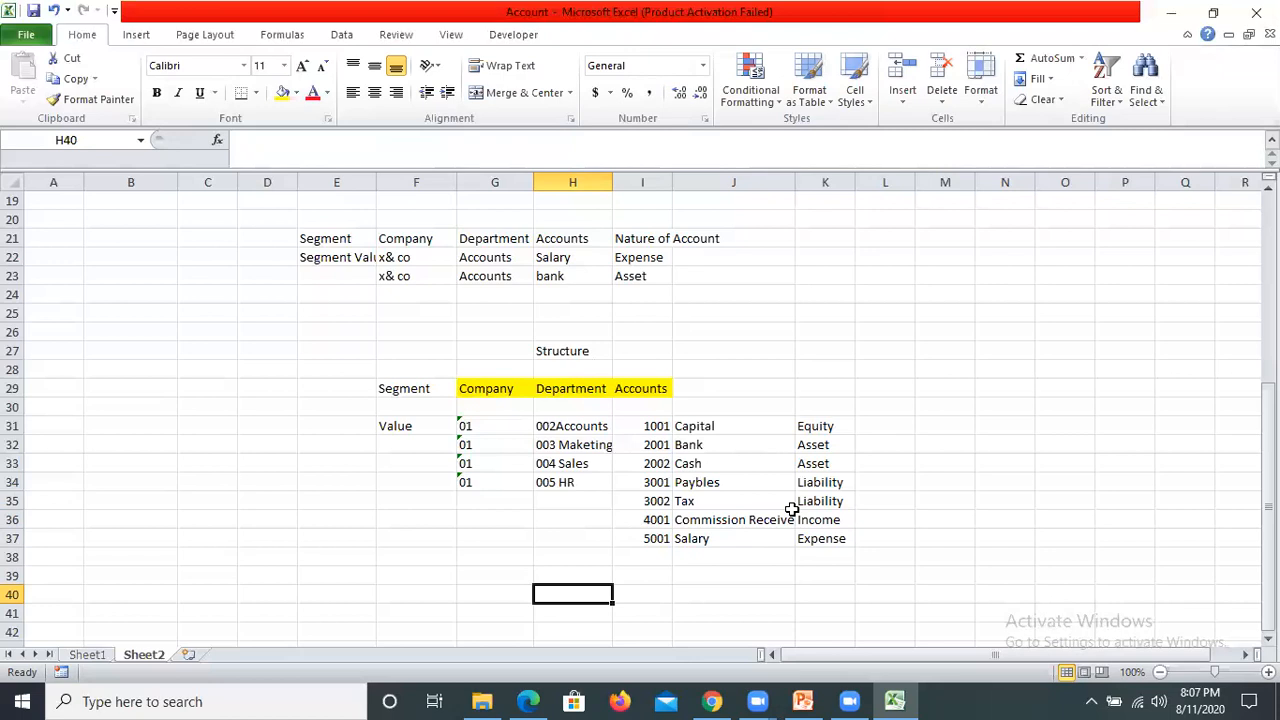
Step: Enter the combined company, department and account code 010044001 as text in G40
key("Left")
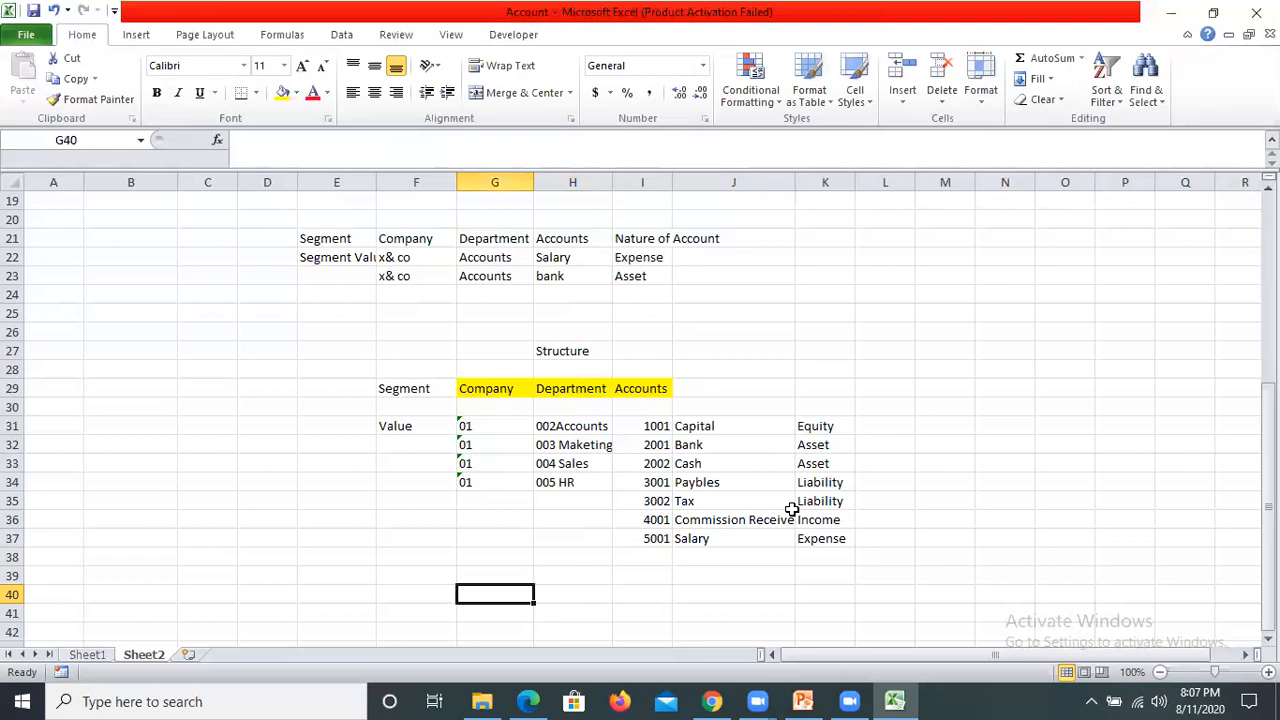
type("'01")
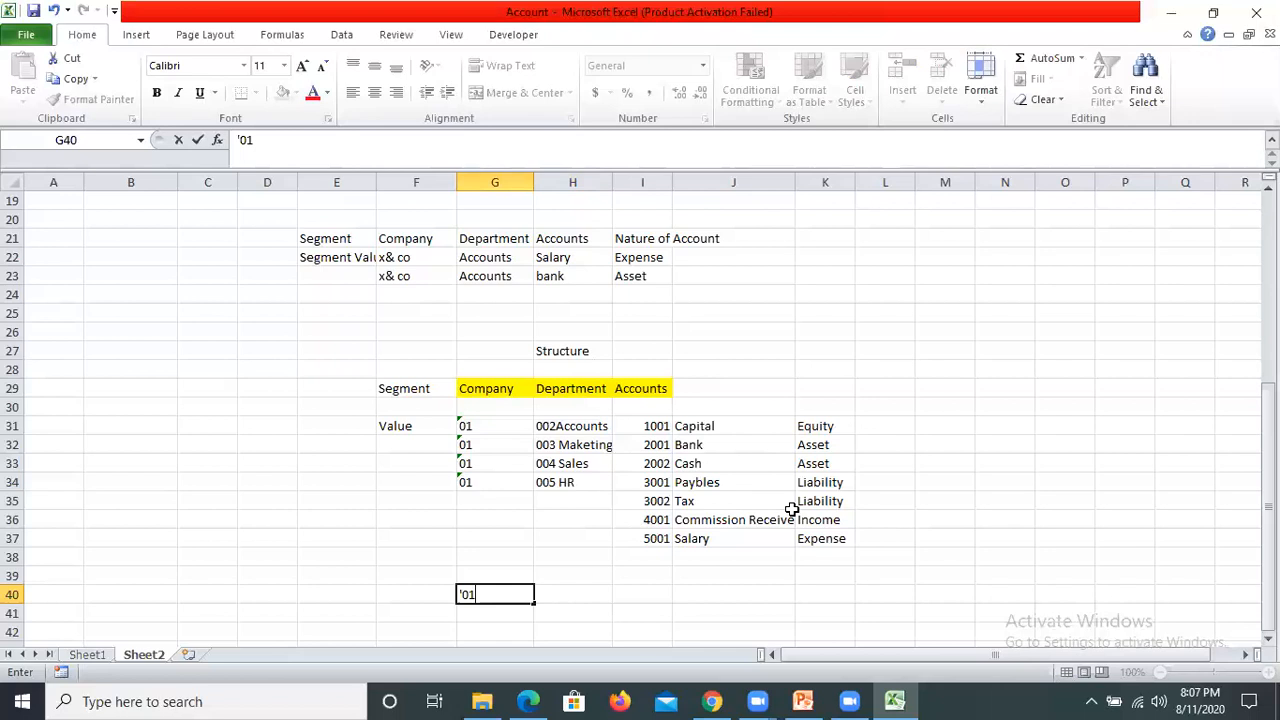
type("004")
type("400")
key("Tab")
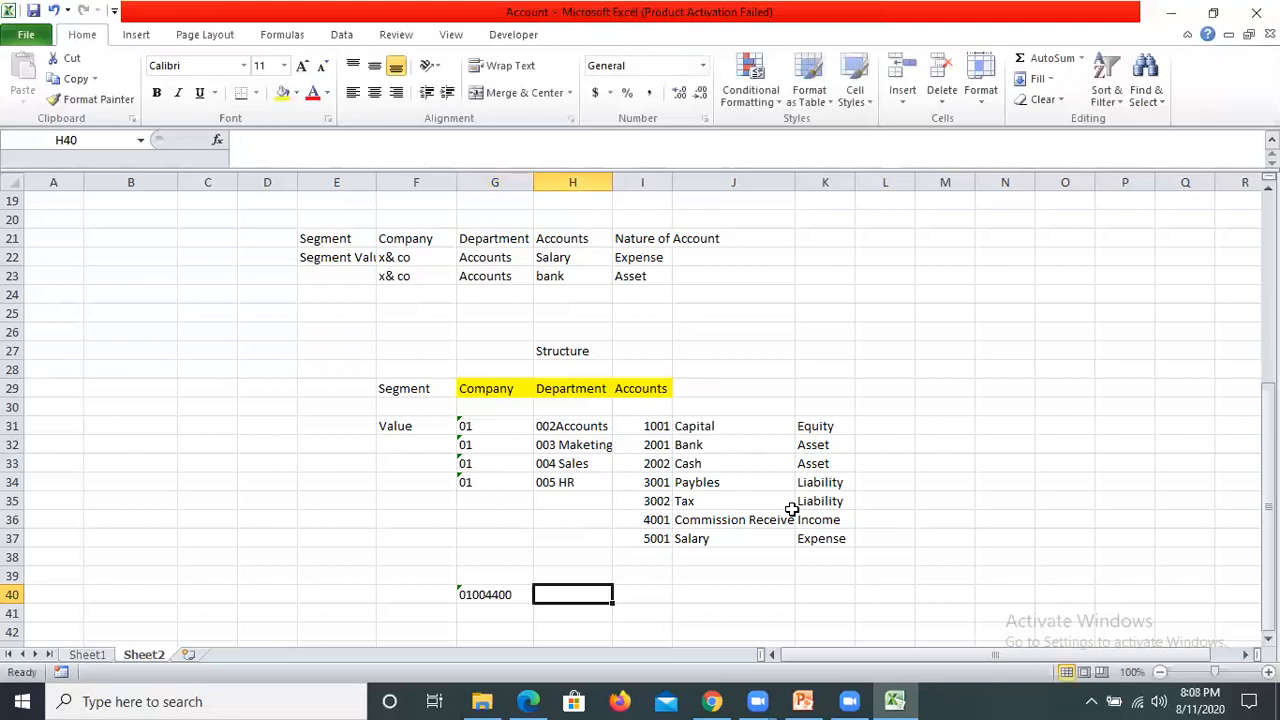
key("Left")
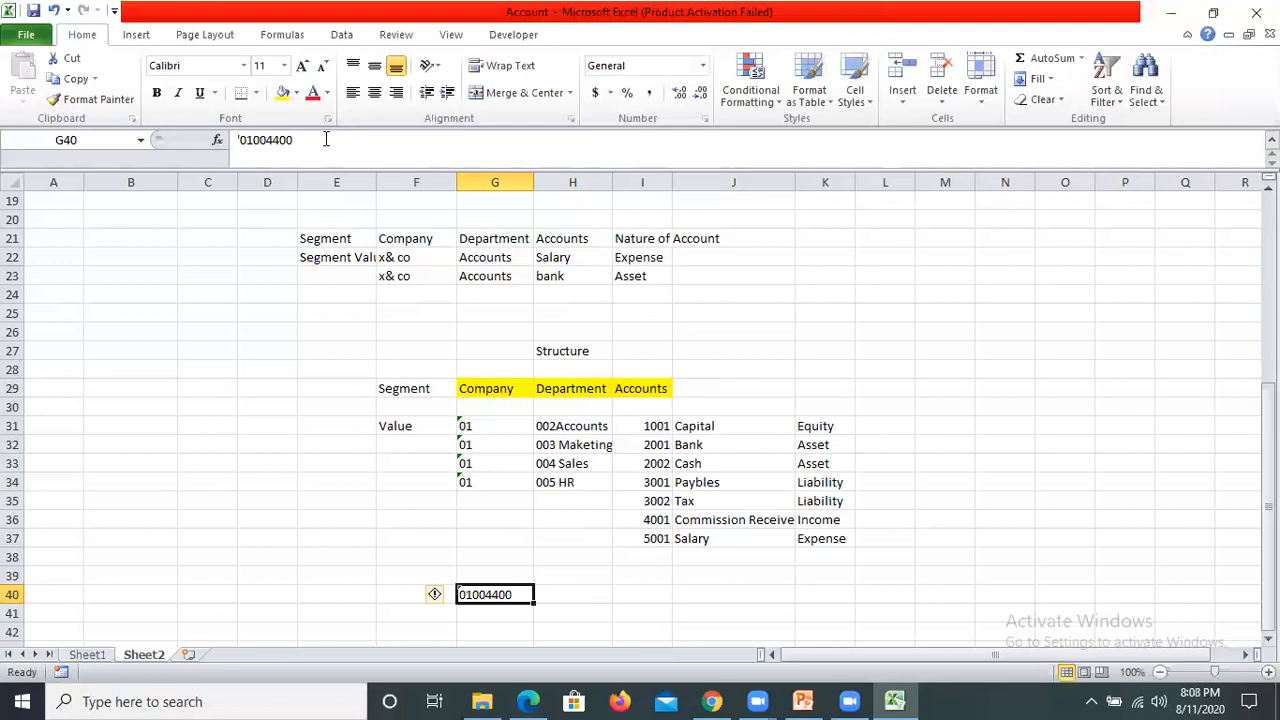
left_click(325, 139)
type("1")
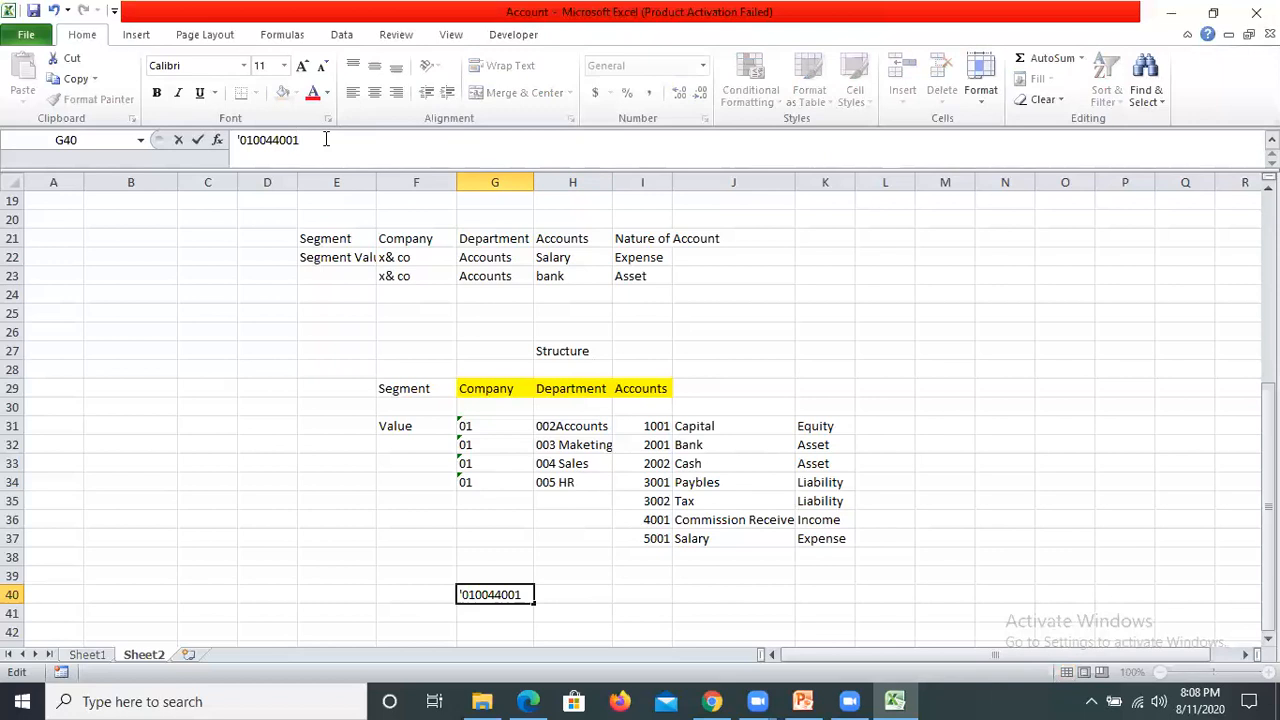
key("Tab")
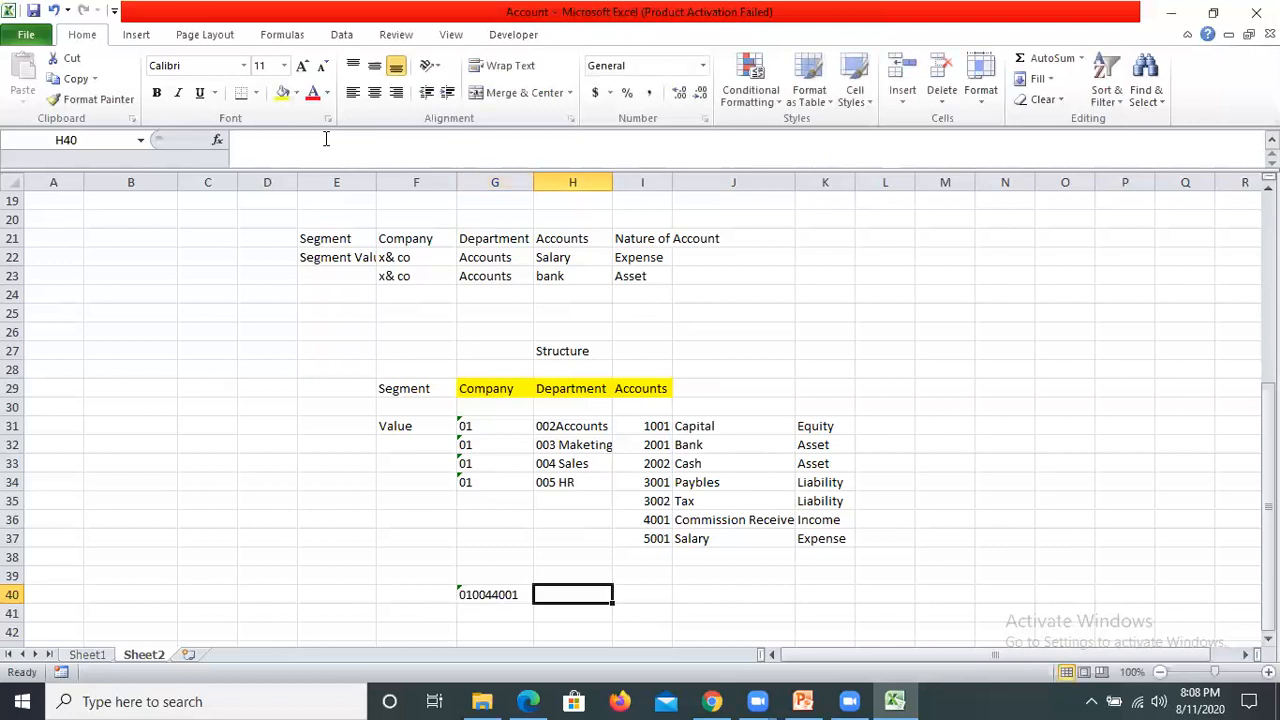
Step: Enter the amount 5000 in H40 and the debit label "dr'" in F40
type("5000")
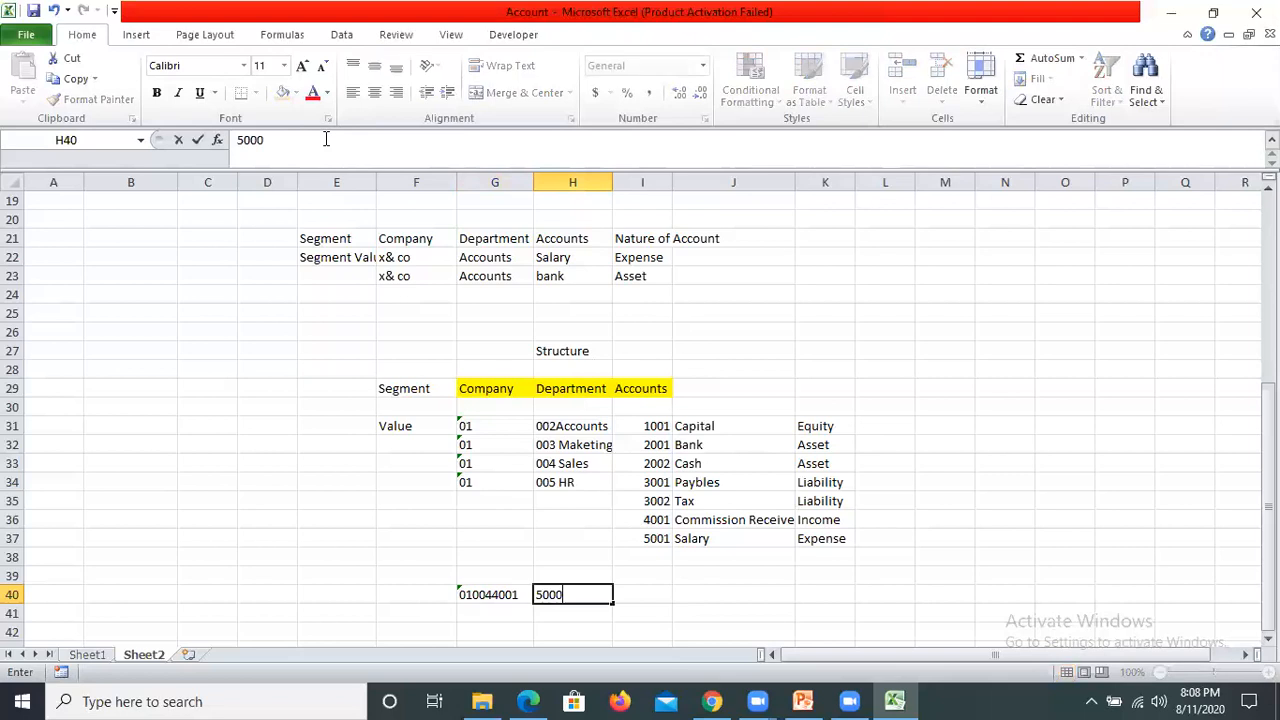
key("Left")
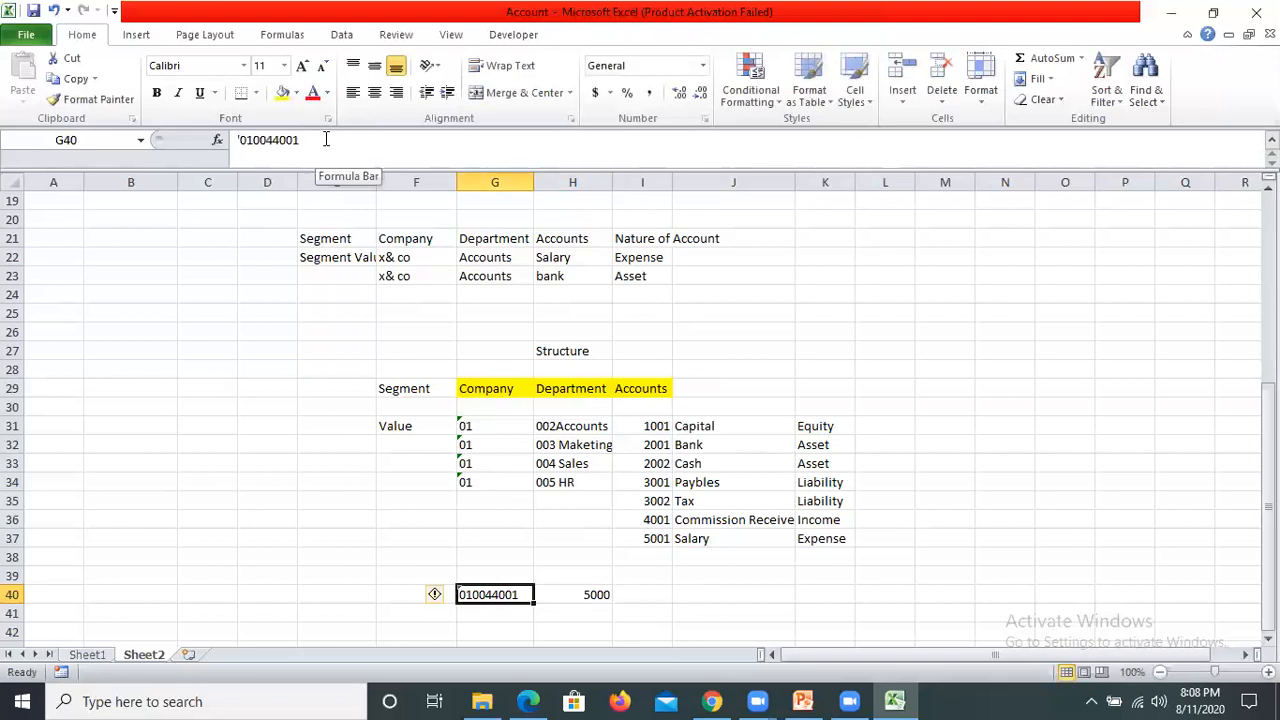
key("Right")
key("Right")
key("Left")
key("Left")
key("Left")
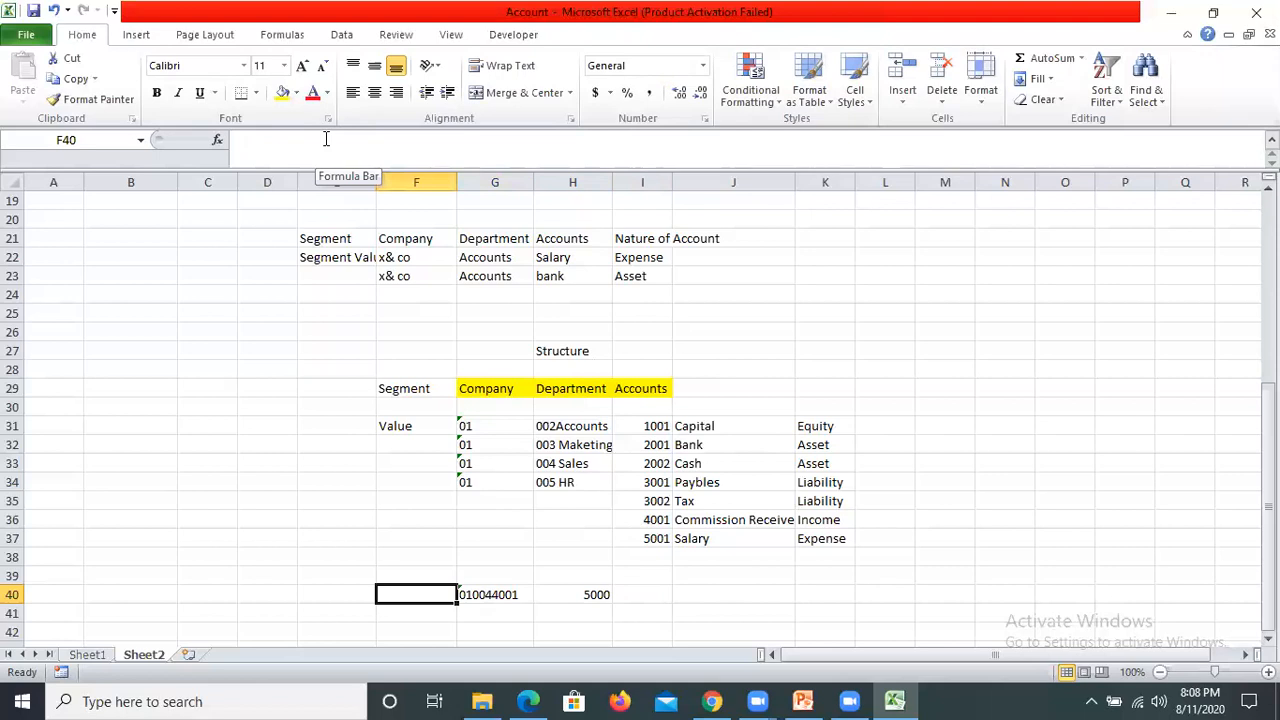
type("dr'")
key("Right")
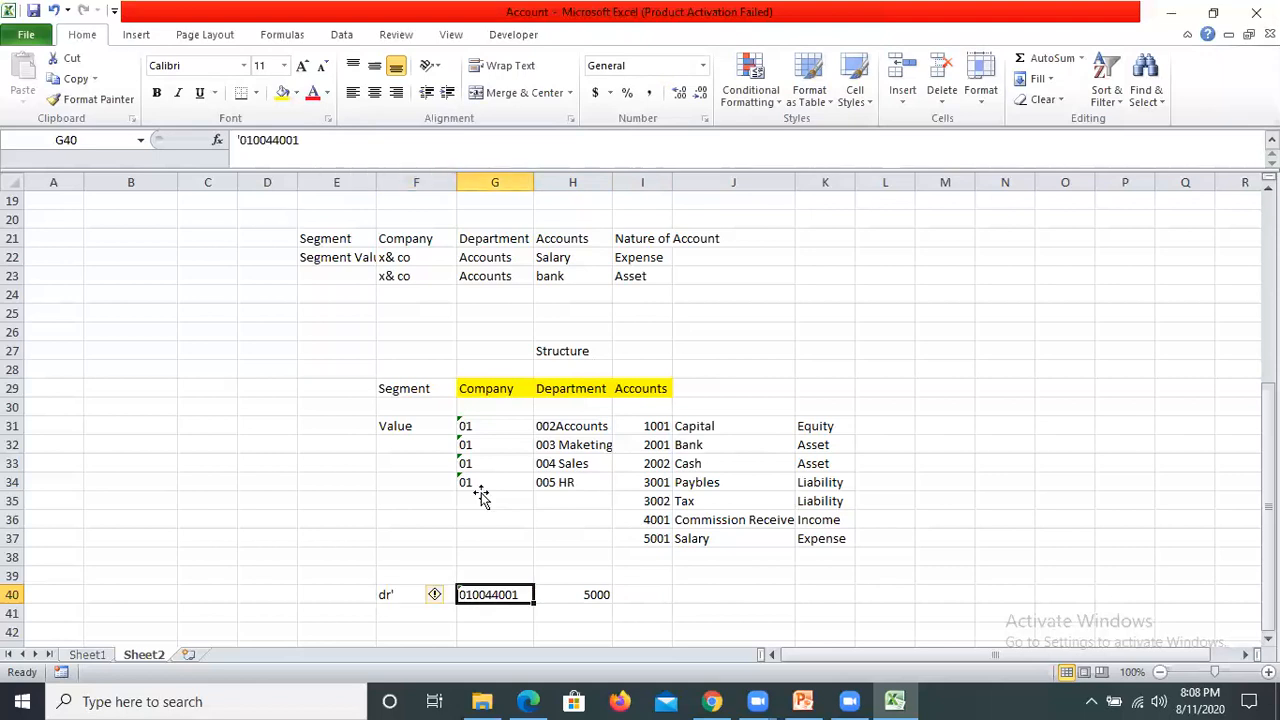
scroll(582, 484, "down", 2)
key("Down")
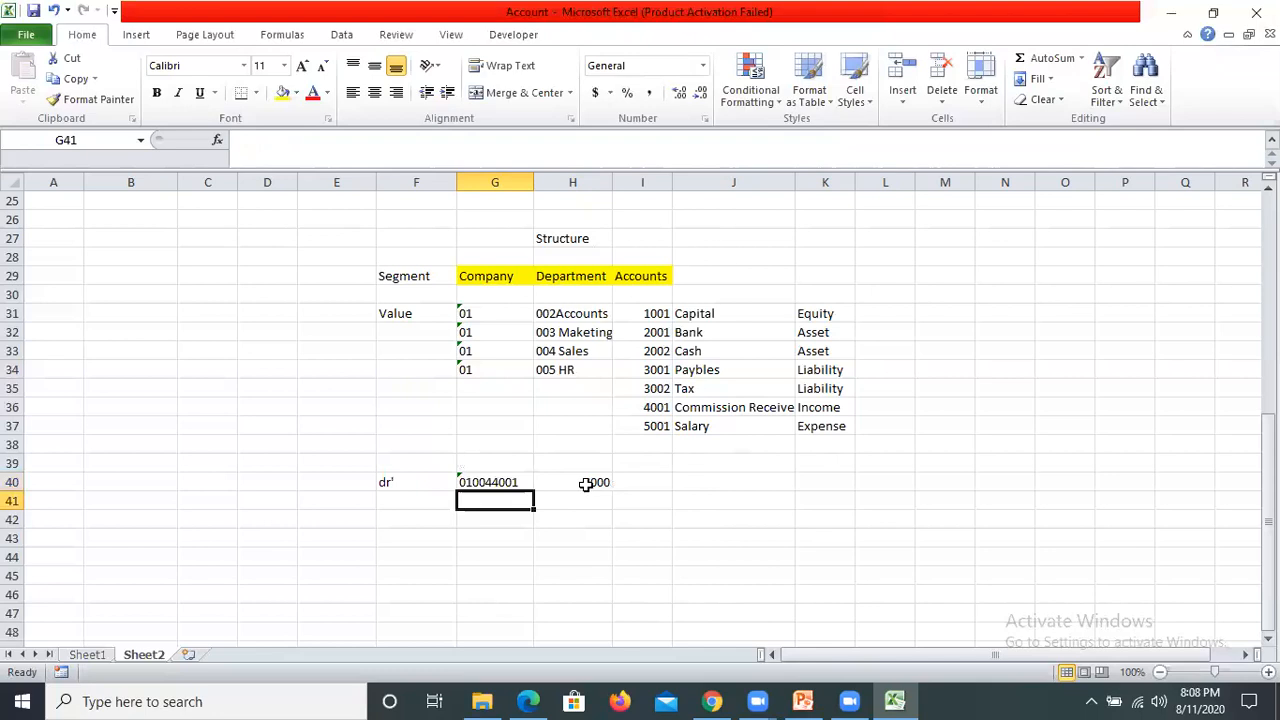
left_click(410, 486)
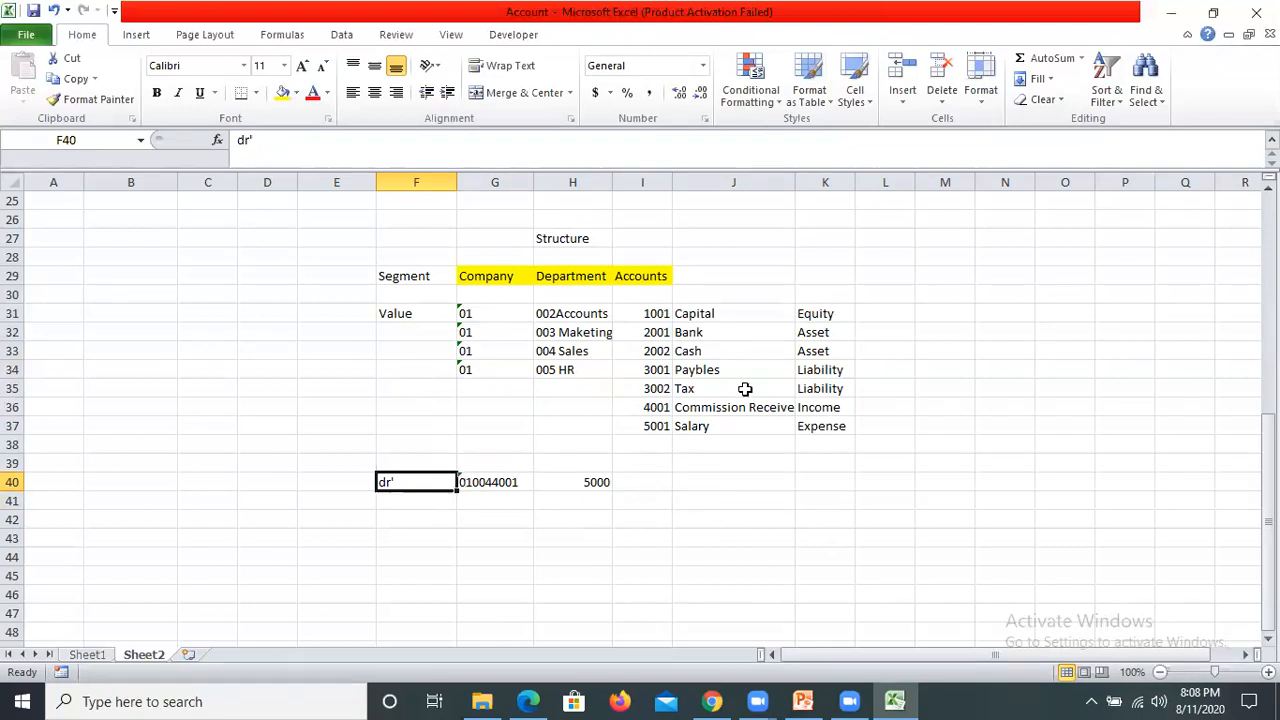
Step: Rename account 4001 in J36 as "Bank Interest"
left_click(792, 407)
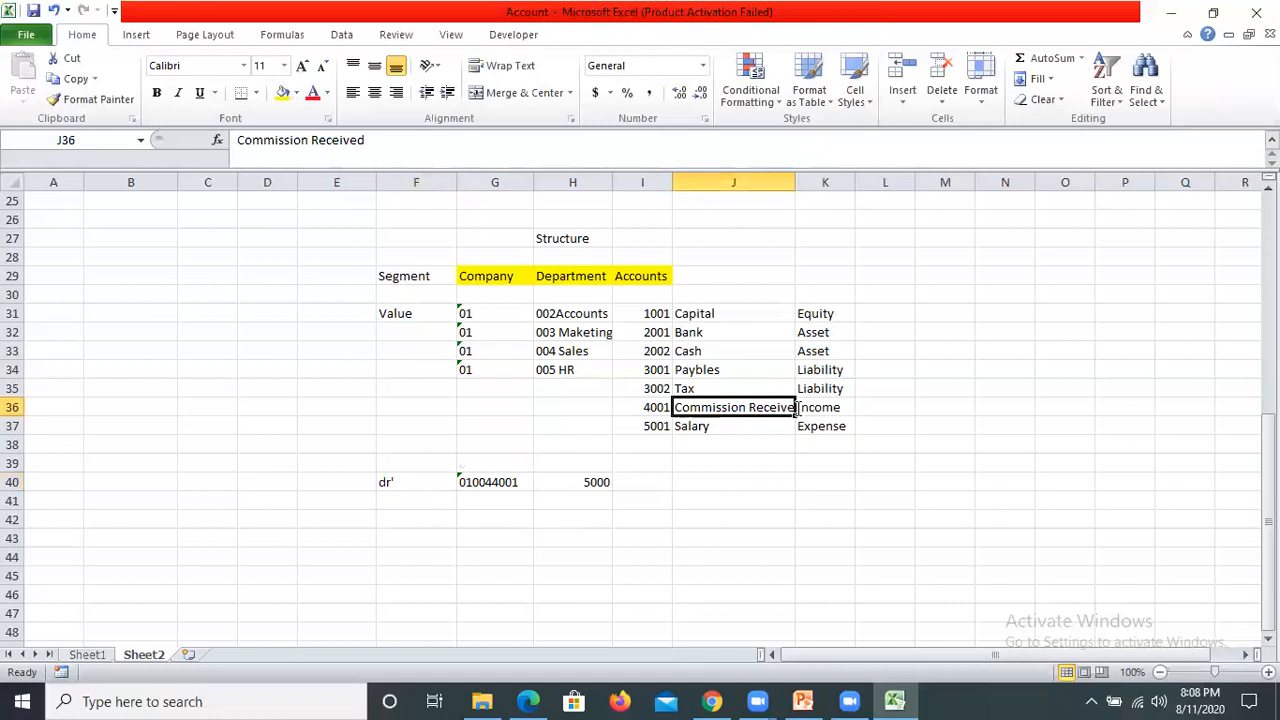
type("zb")
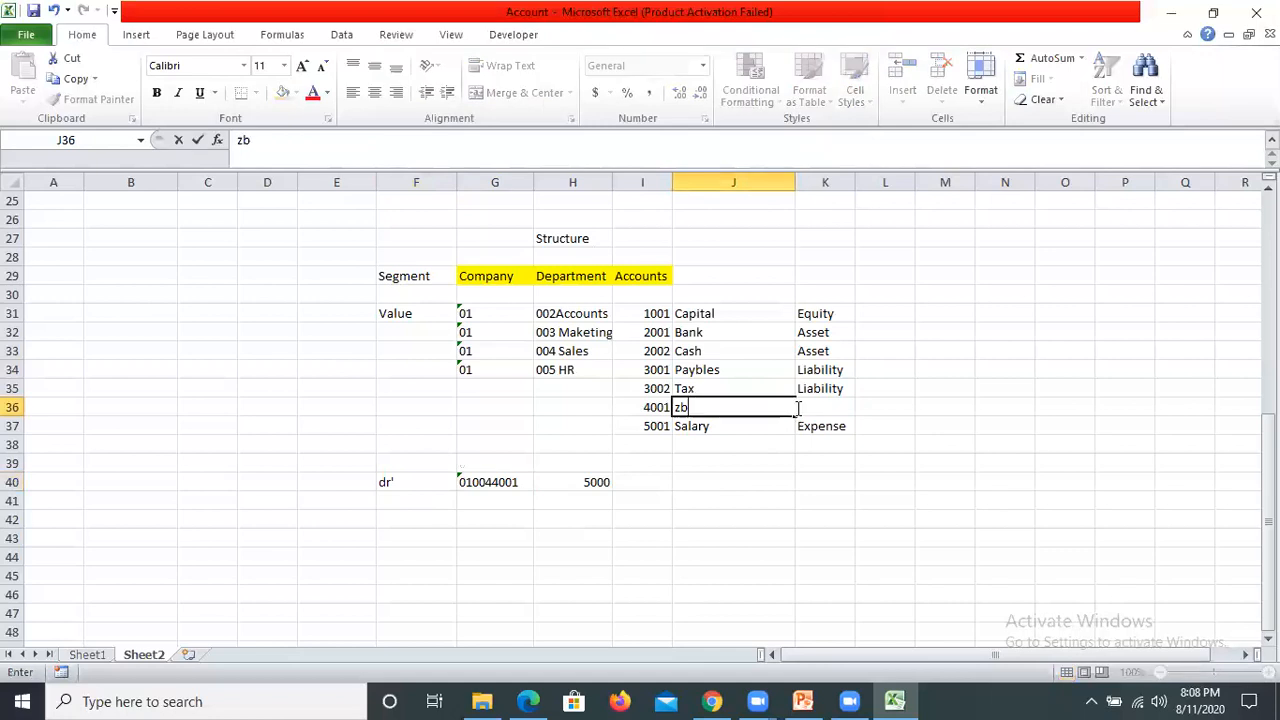
key("BackSpace")
key("BackSpace")
type("ZB")
key("BackSpace")
key("BackSpace")
type("b")
key("BackSpace")
key("BackSpace")
type("Bank INt")
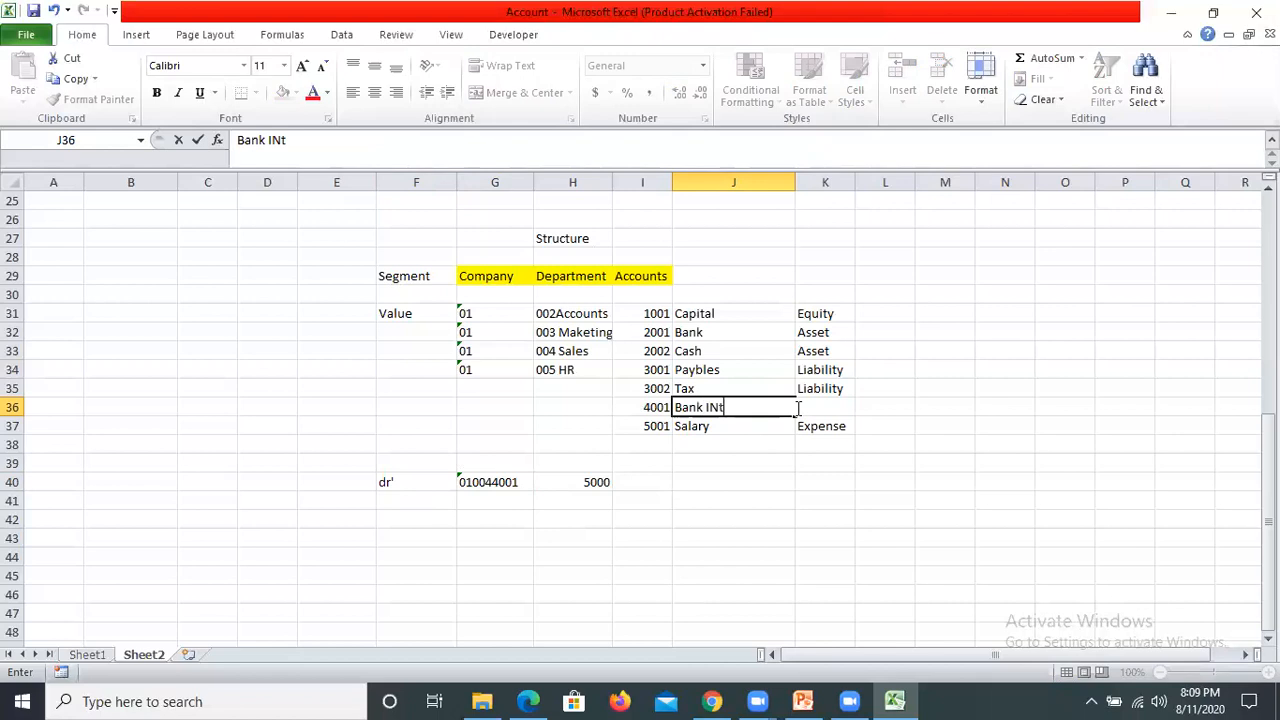
key("BackSpace")
key("BackSpace")
type("n")
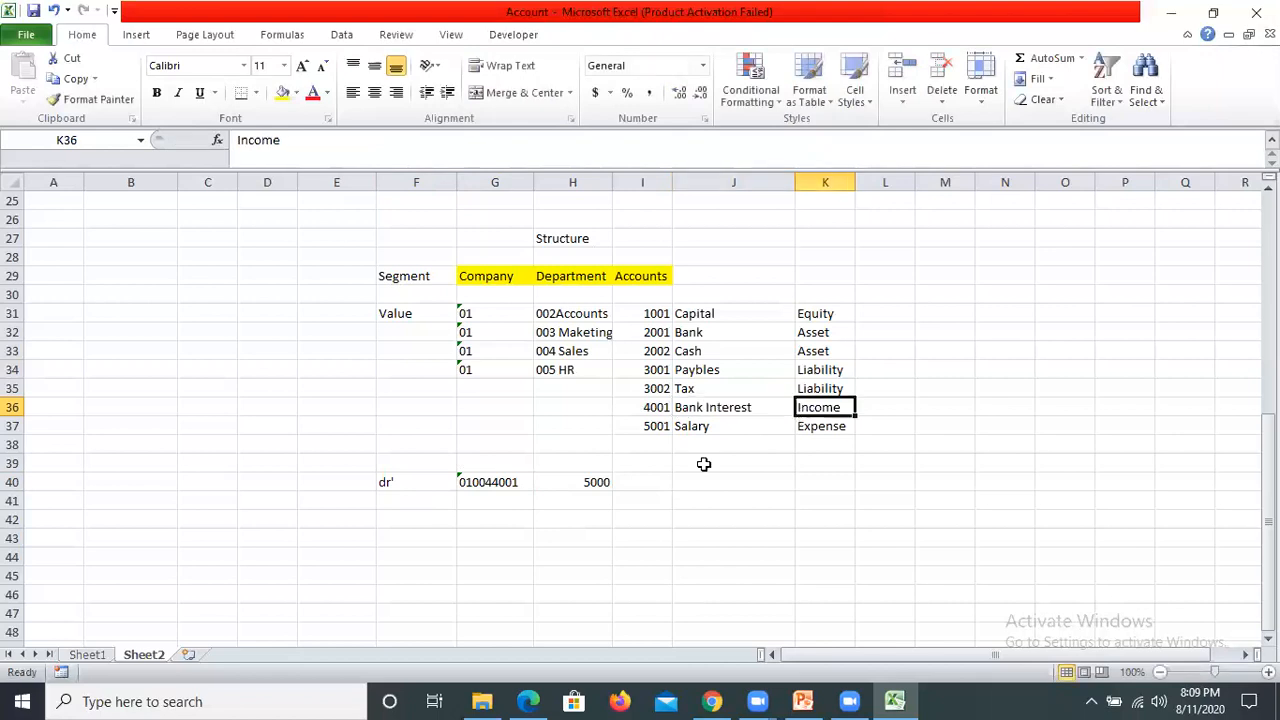
Step: Replace the debit line's combined code in G40 with 010042001, entered as text
key("Down")
key("Left")
key("Left")
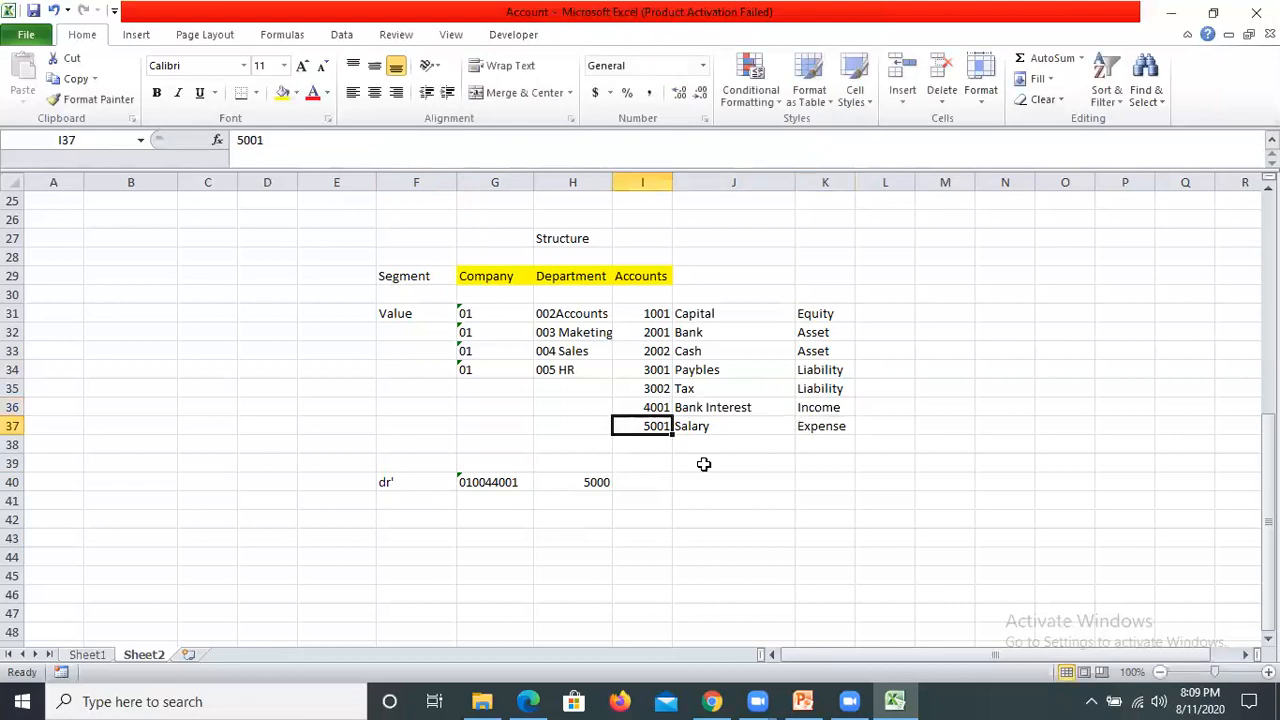
key("Down")
key("Down")
key("Down")
key("Left")
key("Left")
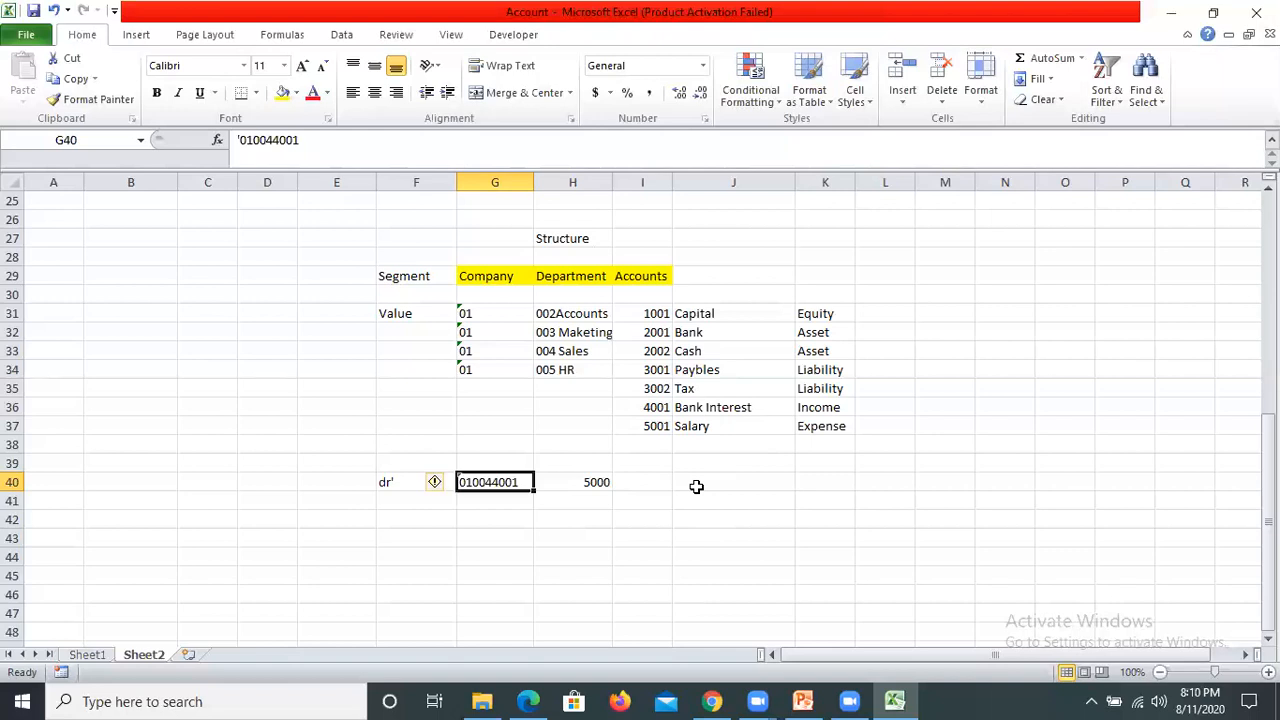
key("Down")
key("Left")
key("Right")
key("Up")
type("'01")
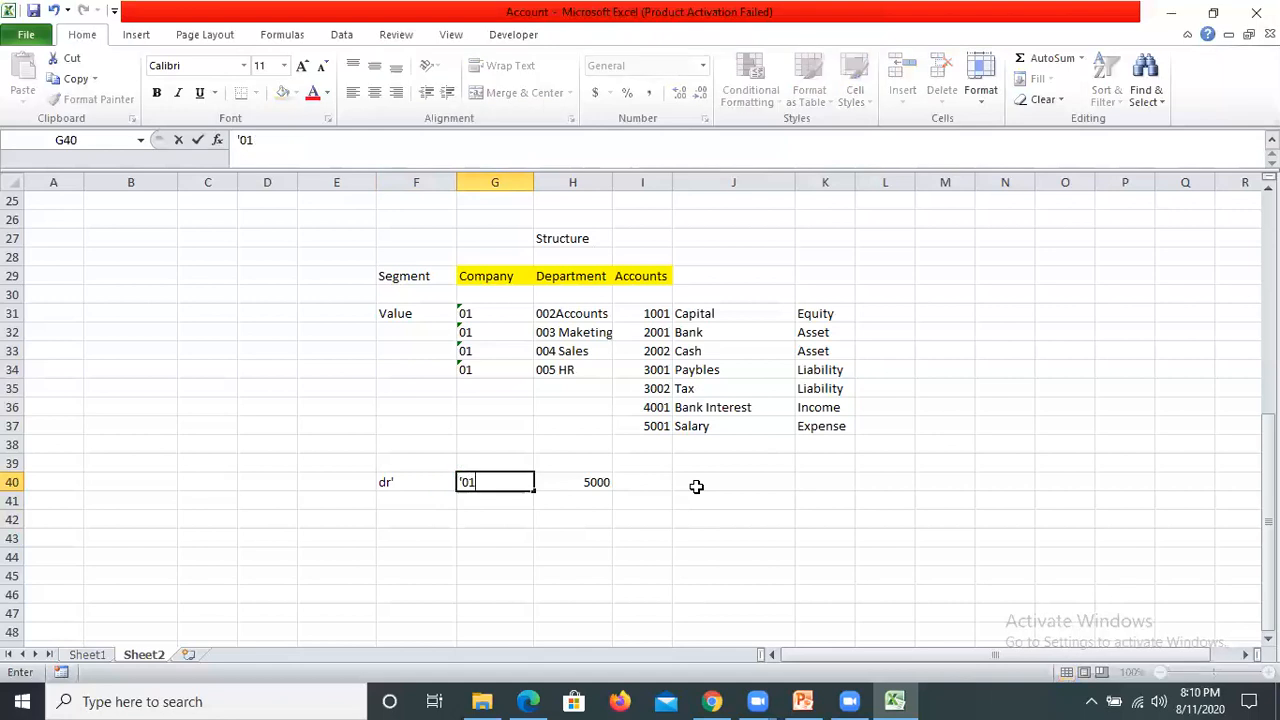
type("0042001")
key("Tab")
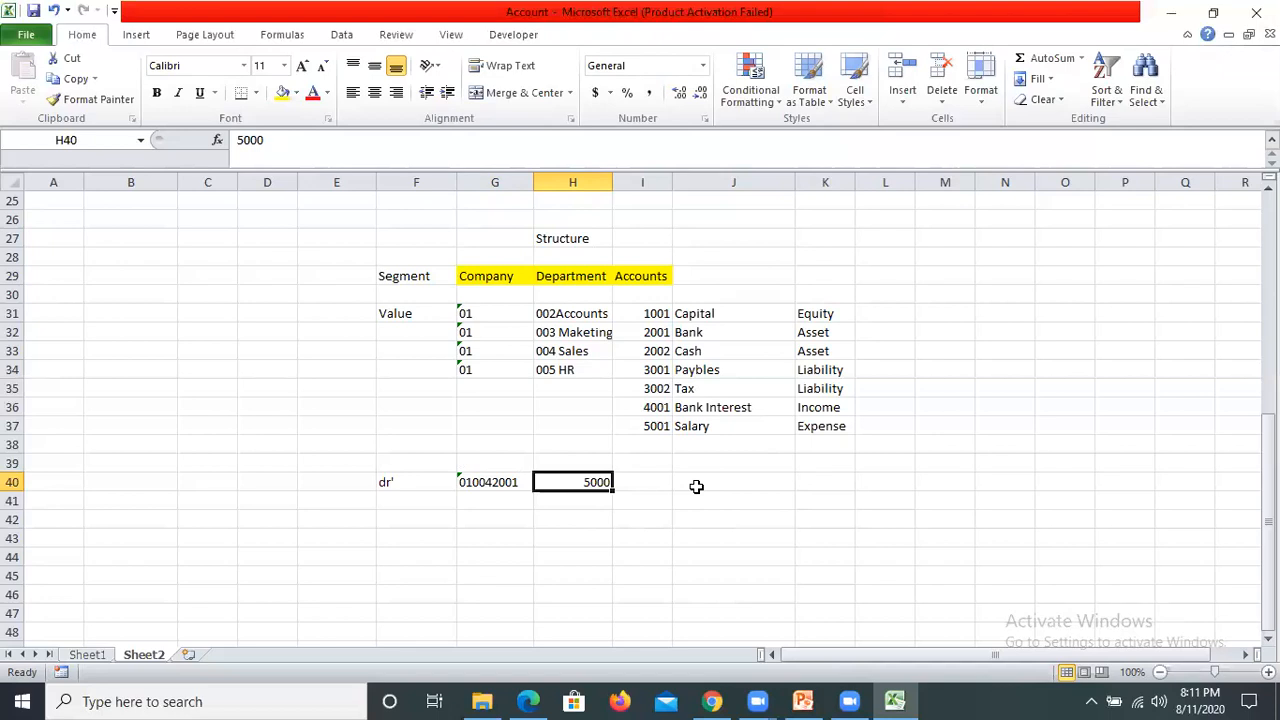
Step: Add a credit line in row 41 with the label "Cr" in F41 and the combined code 010024001 in G41
key("Return")
key("Left")
type("Cr")
key("Tab")
type("01")
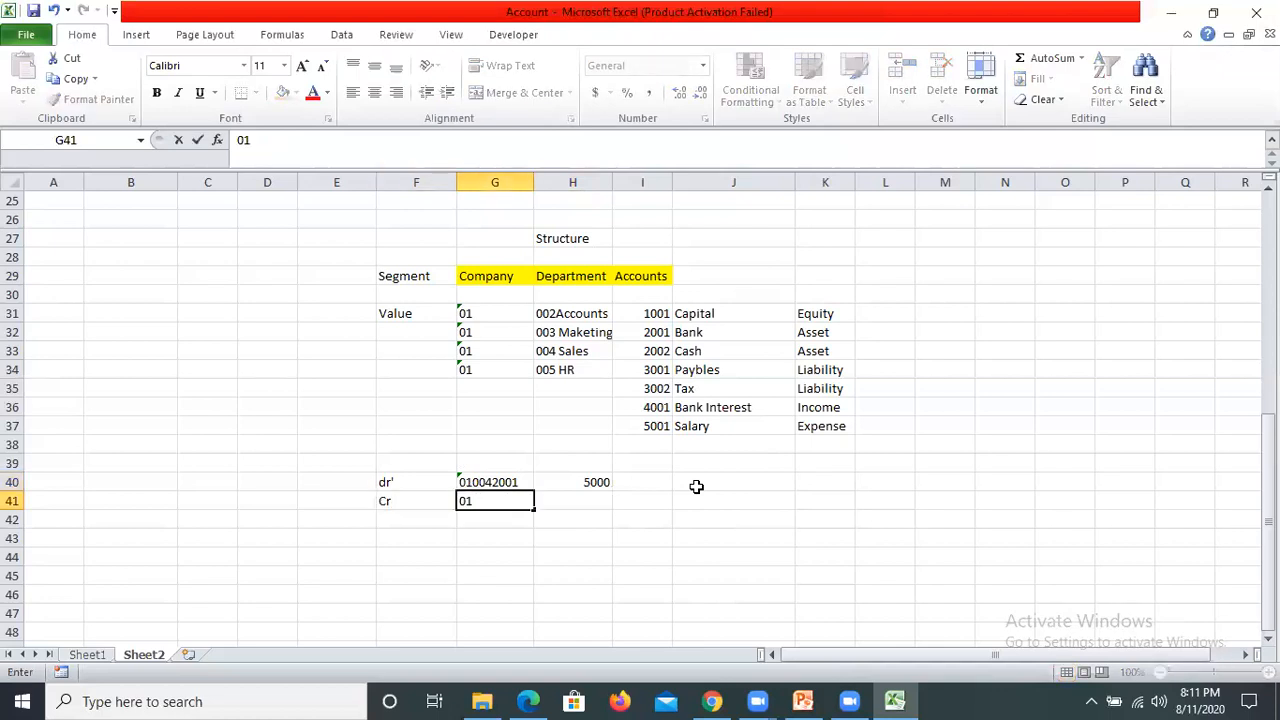
type("002")
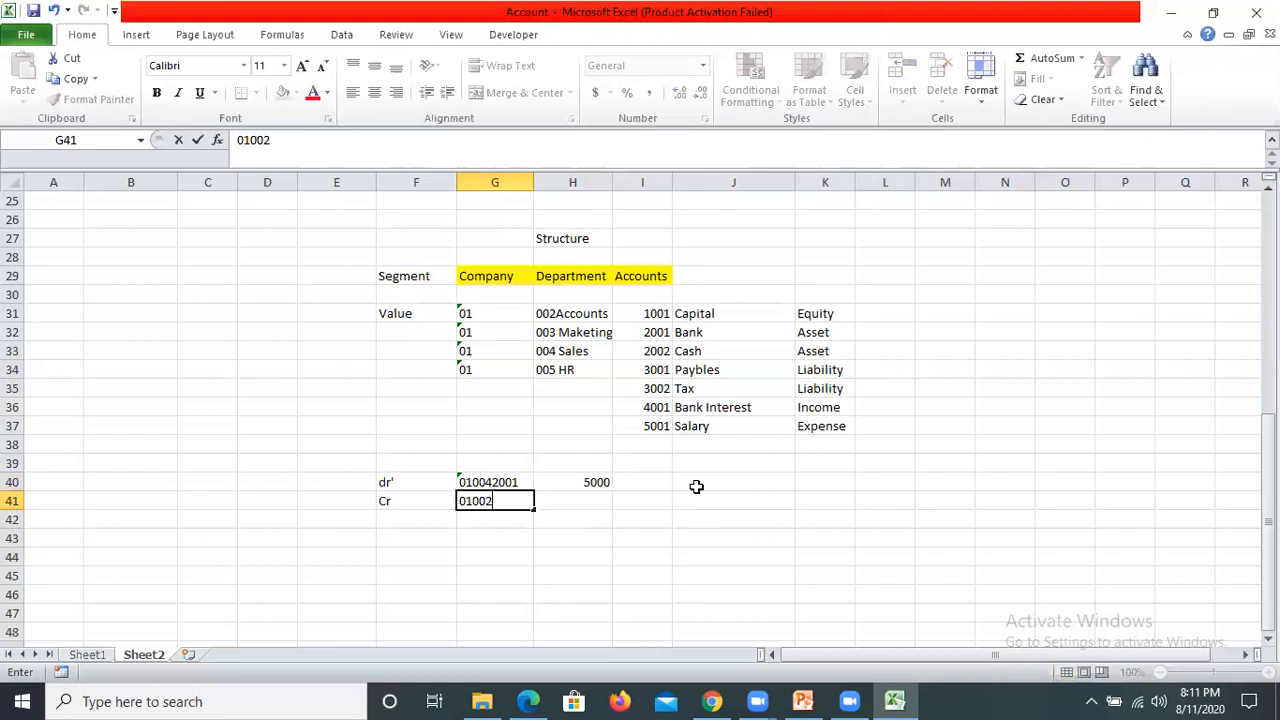
type("4001")
key("Tab")
Step: Enter the credit amount 5000 in I41
left_click(695, 493)
key("Left")
type("5000")
left_click(697, 491)
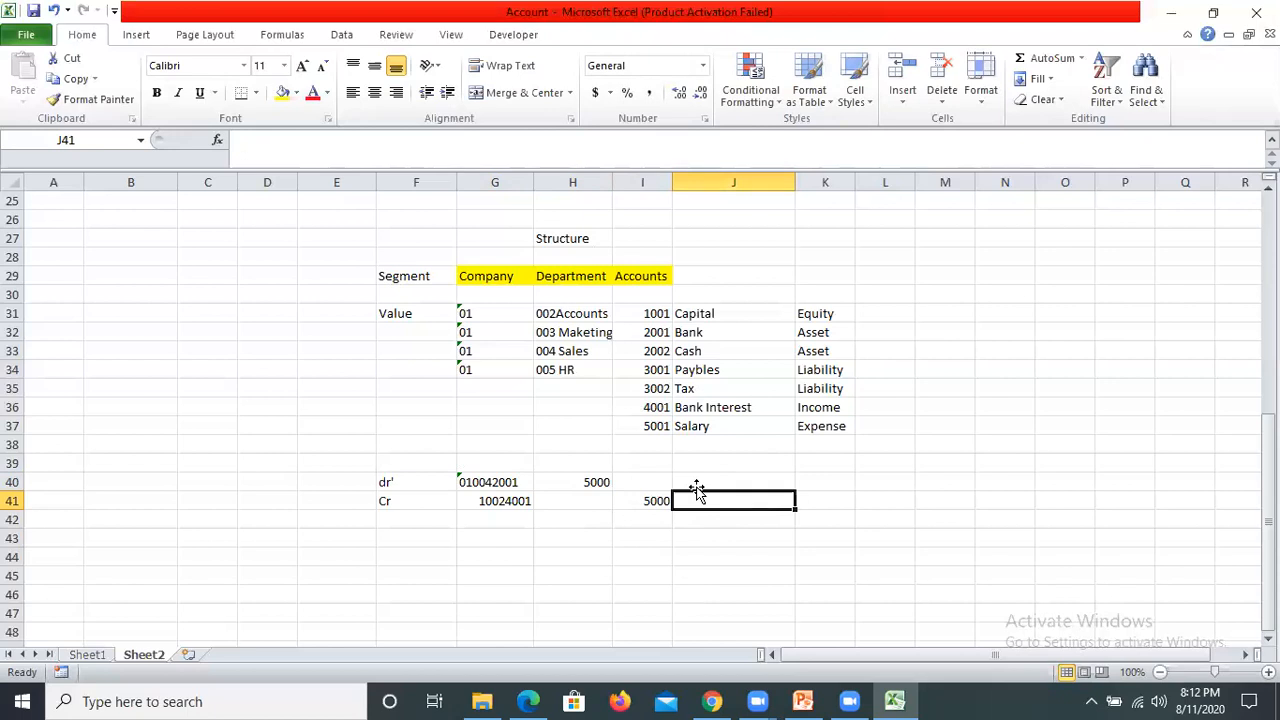
key("Down")
key("Left")
key("Left")
key("Left")
key("Left")
key("Down")
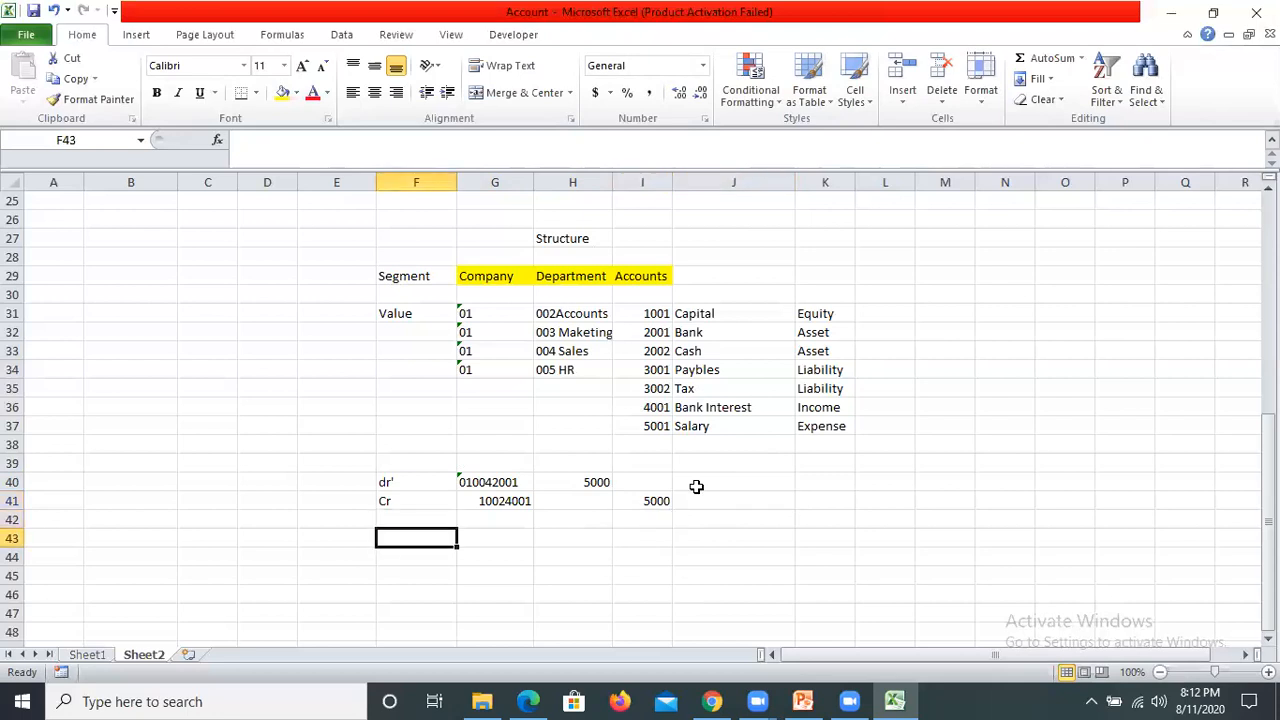
type("d")
key("Escape")
left_click(1037, 332)
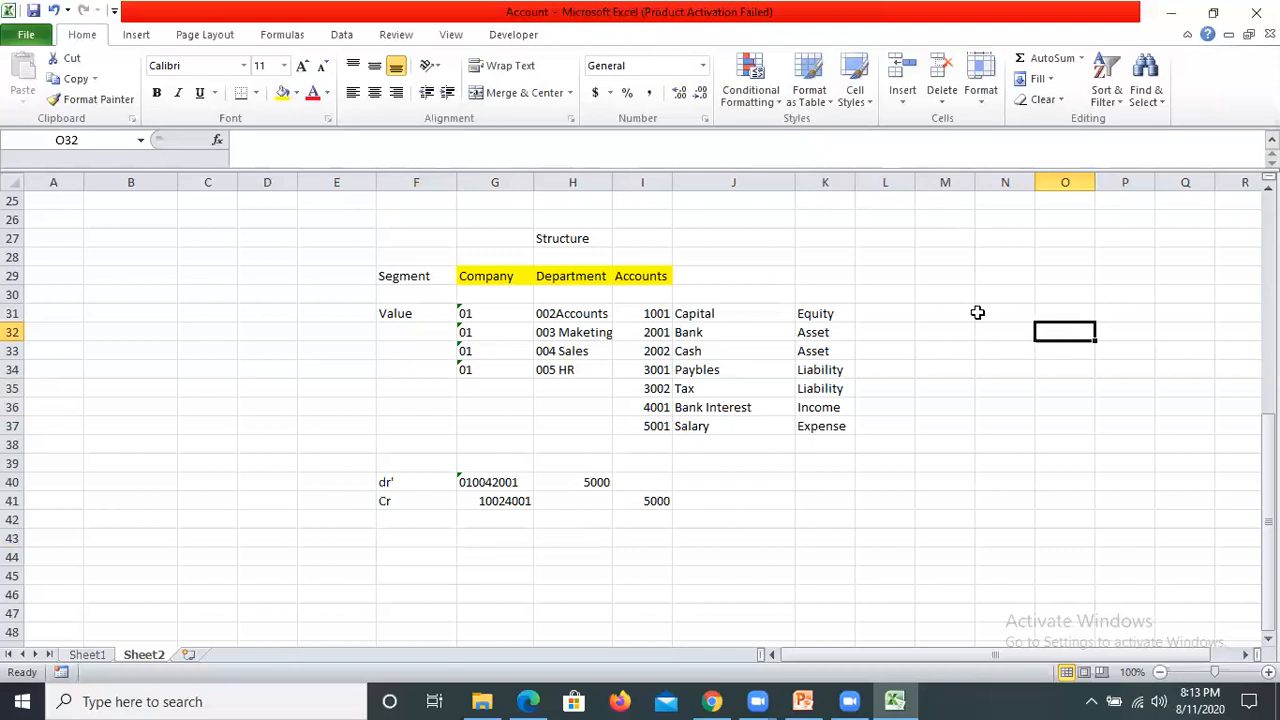
left_click(668, 539)
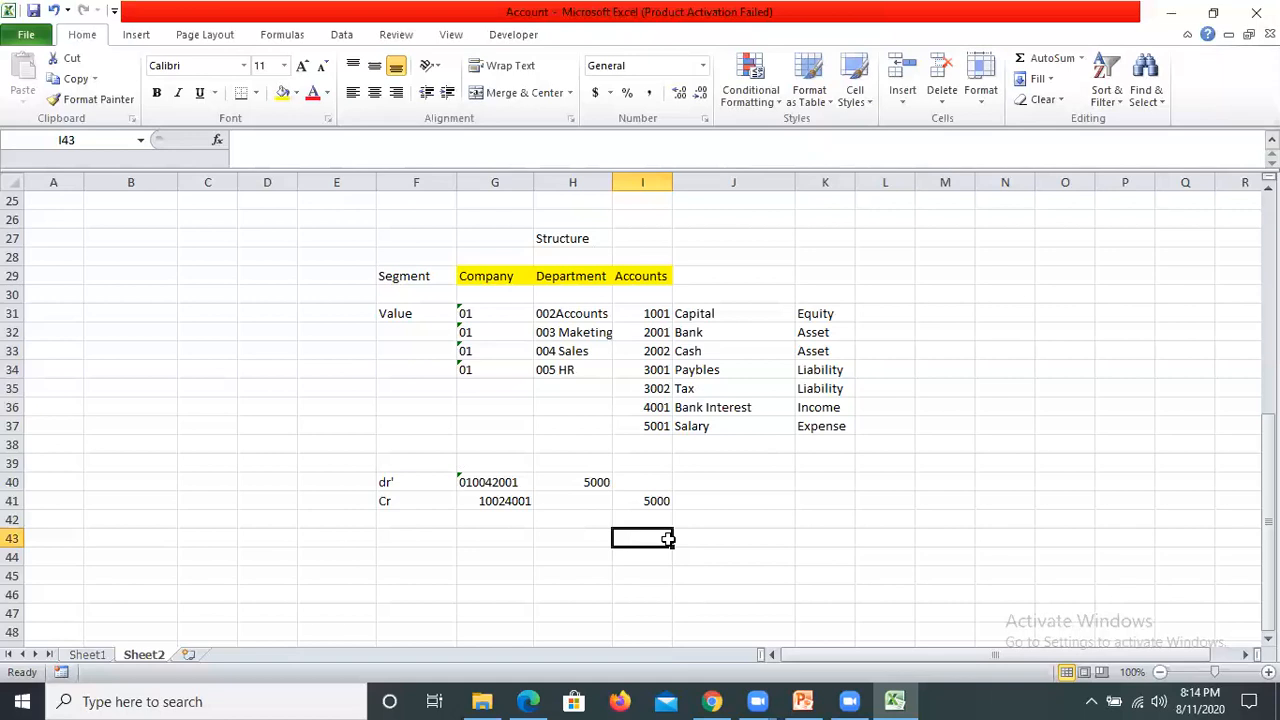
left_click(720, 578)
left_click(563, 543)
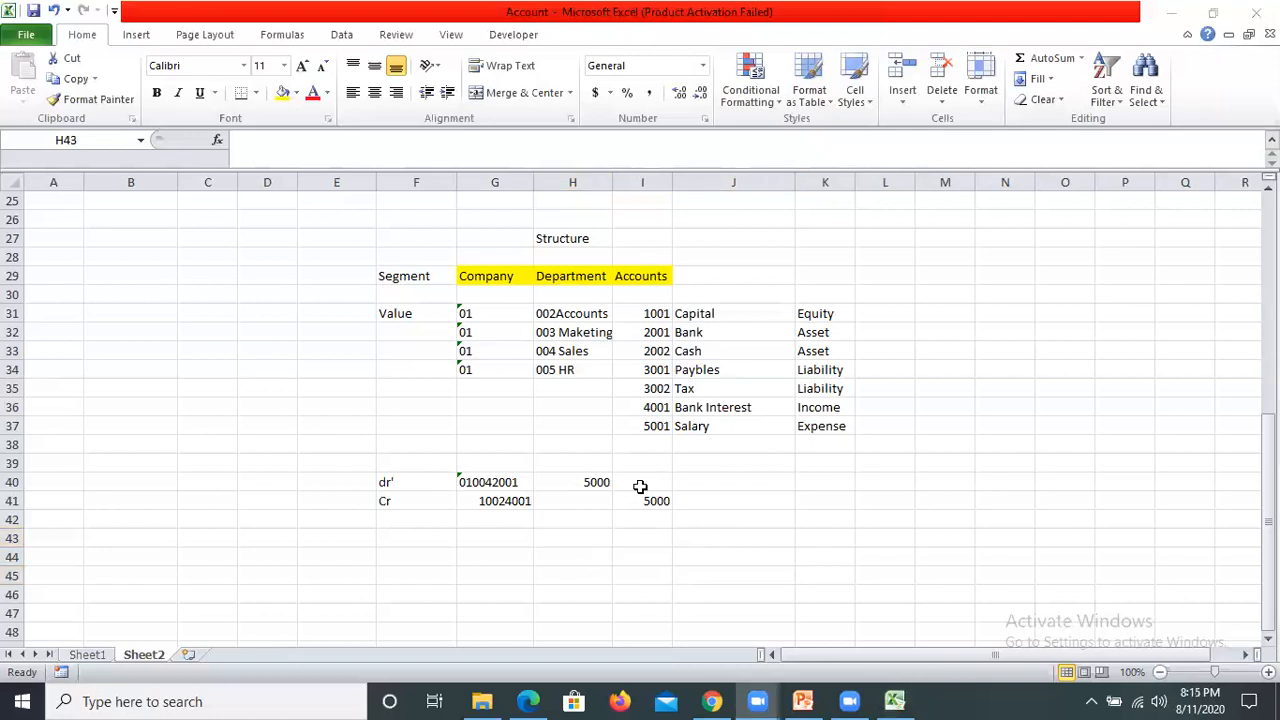
scroll(640, 486, "up", 8)
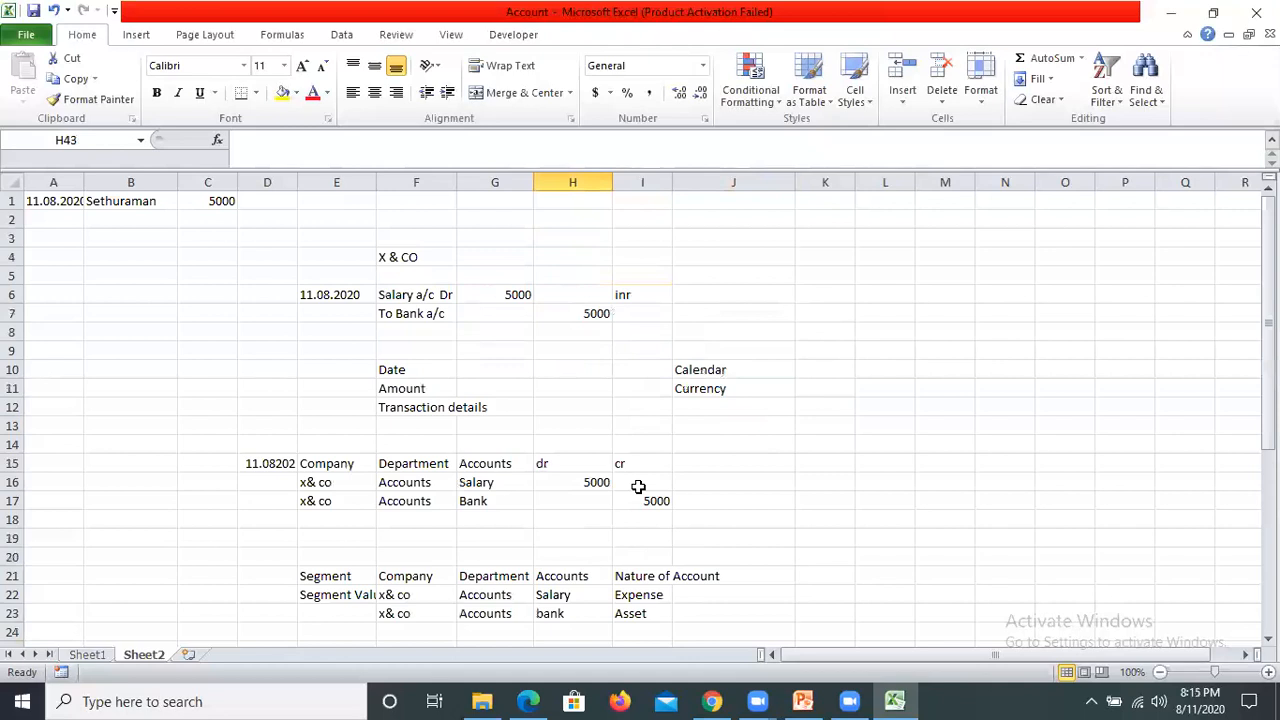